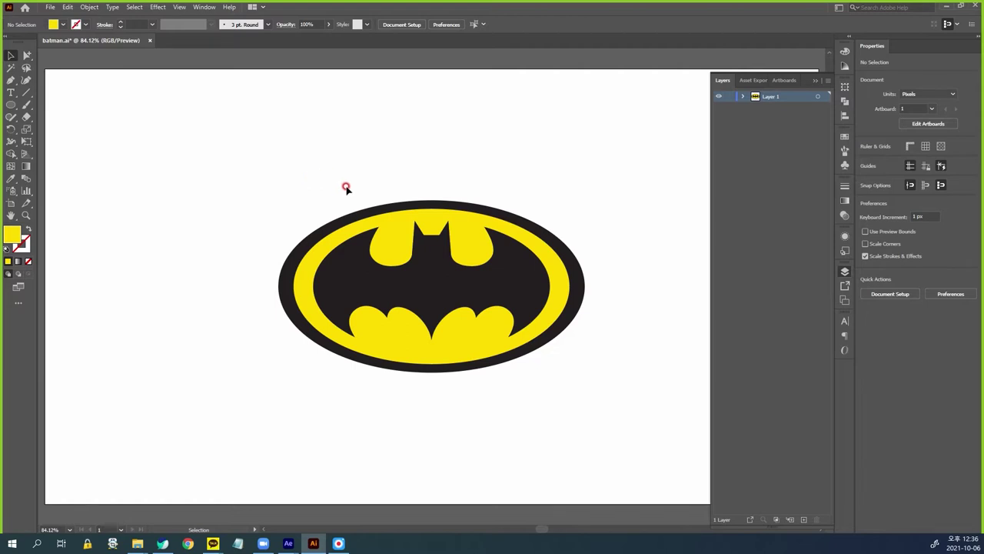
Step: Select all the paths of the Batman logo artwork and copy them
left_click_drag(219, 161, 643, 428)
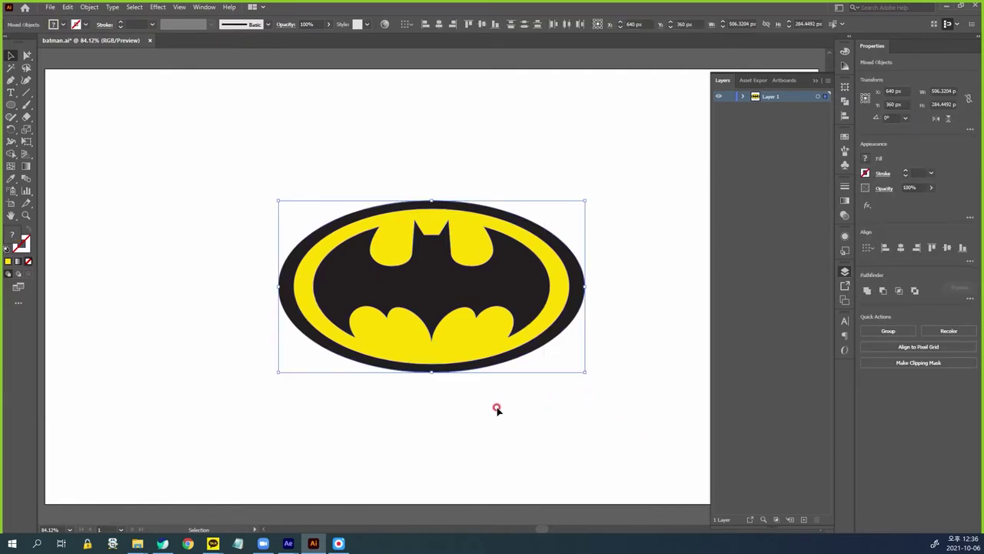
left_click(471, 154)
left_click_drag(235, 167, 634, 400)
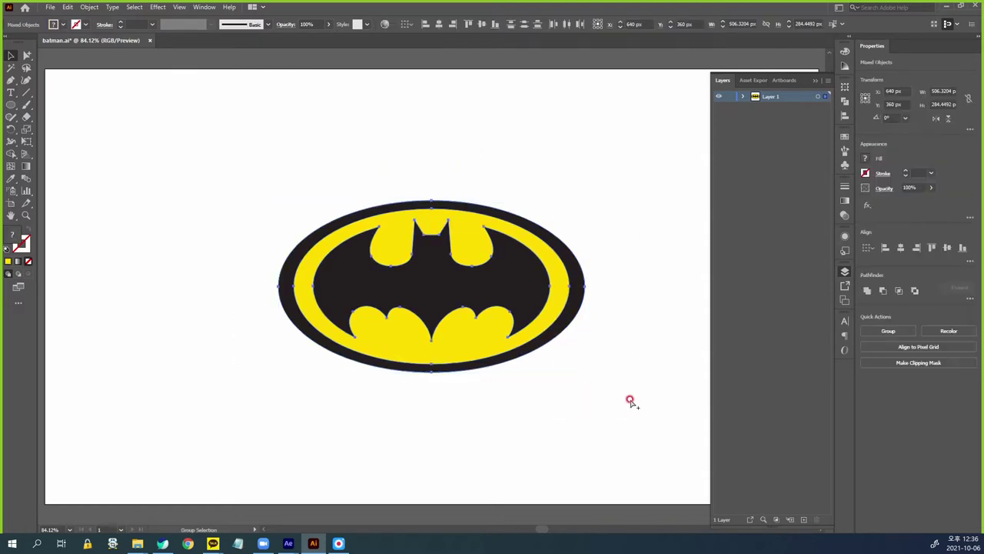
Step: Switch to the After Effects Batman Trimpath project and create a 1280 × 720 composition at 29.97 fps lasting 3 seconds
mouse_move(290, 545)
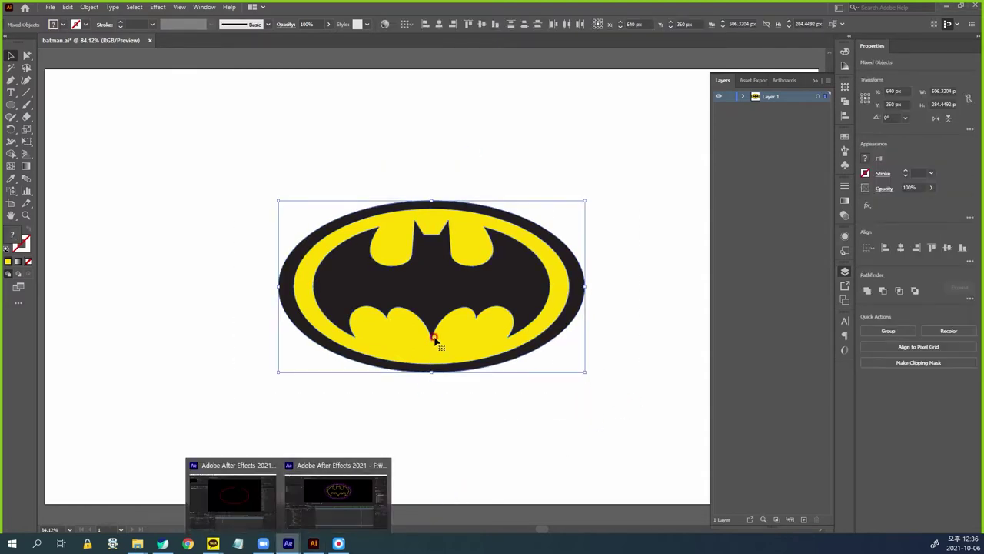
left_click(360, 509)
left_click(95, 225)
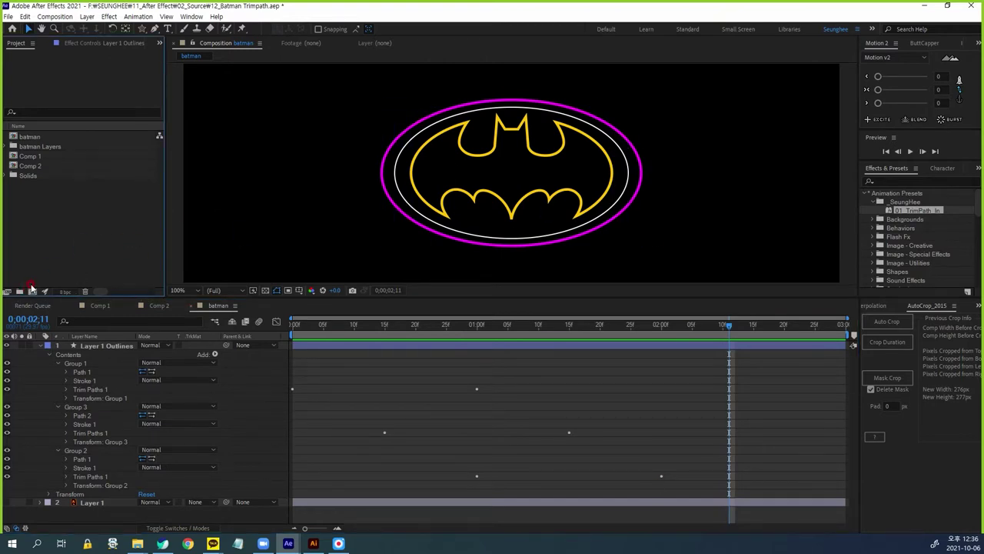
left_click(31, 290)
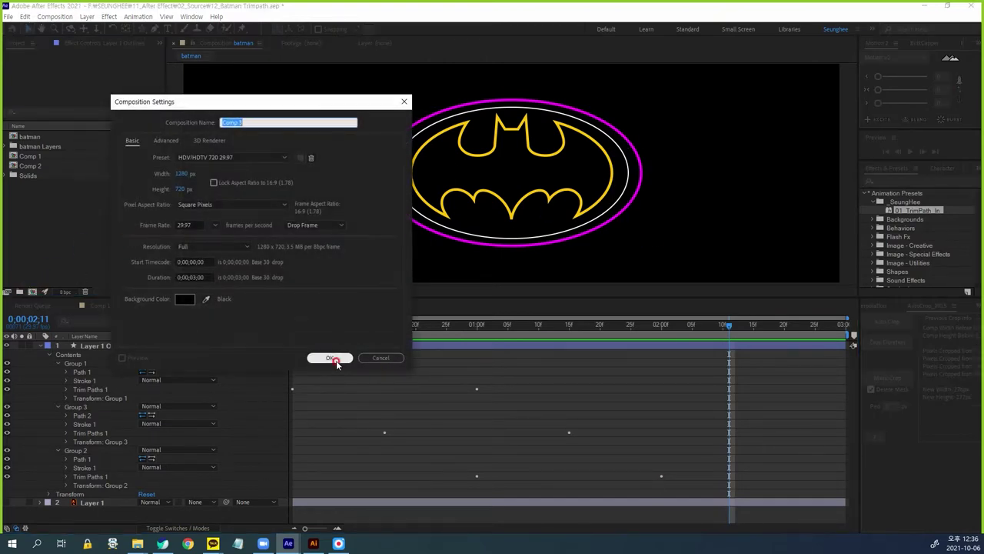
left_click(332, 358)
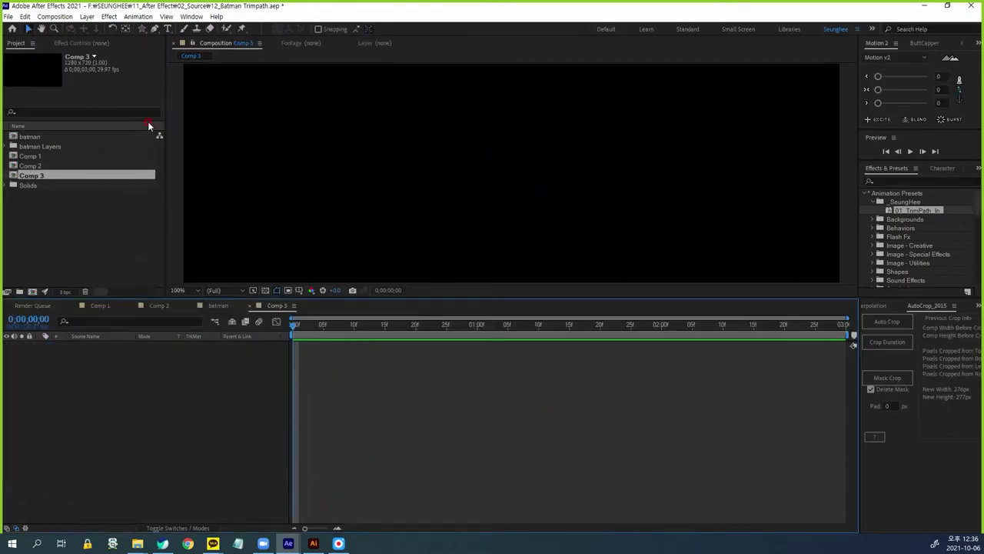
Step: Start a shape layer with one Pen tool point and paste the copied logo paths into it
left_click(154, 28)
left_click(483, 138)
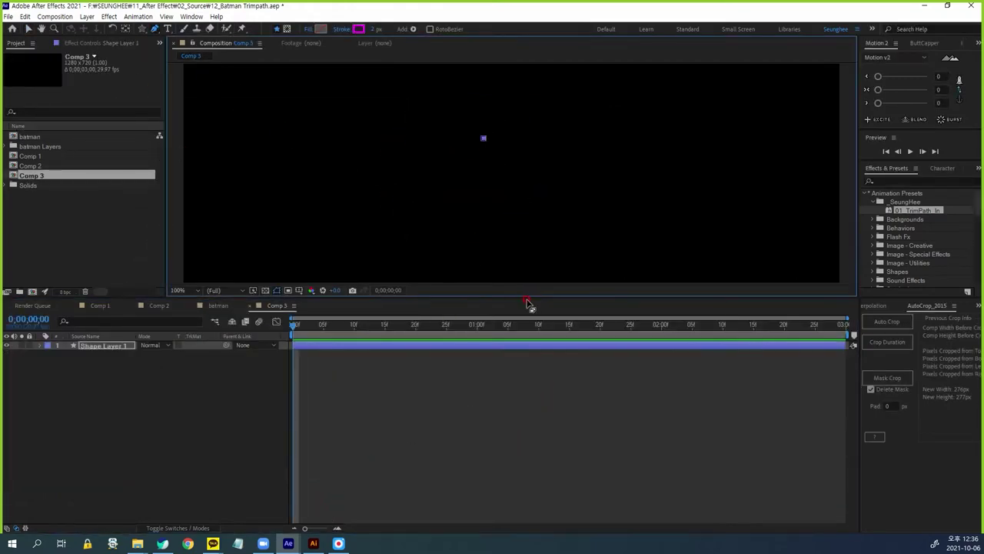
key("ctrl+v")
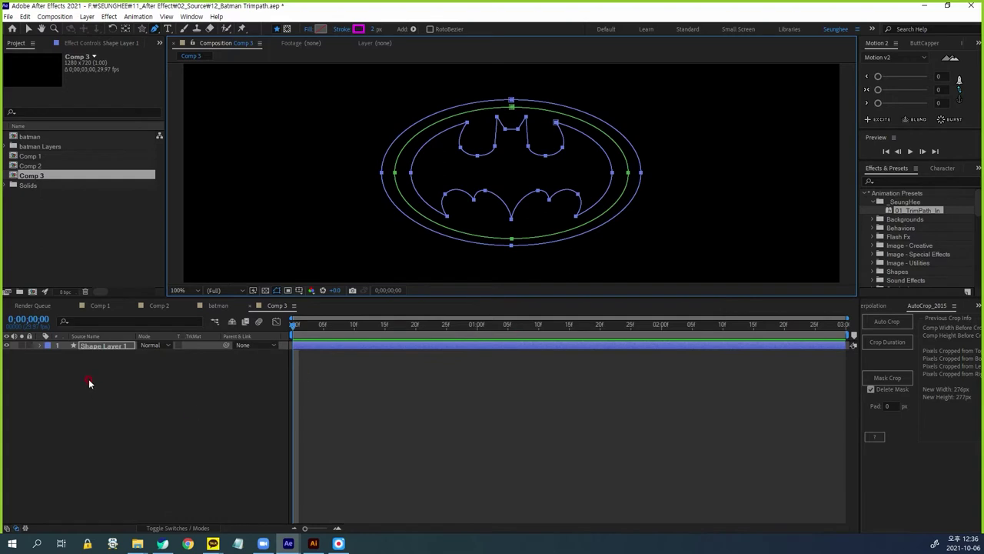
Step: Expand the shape layer's contents and masks to examine where the pasted logo paths are stored
left_click(42, 345)
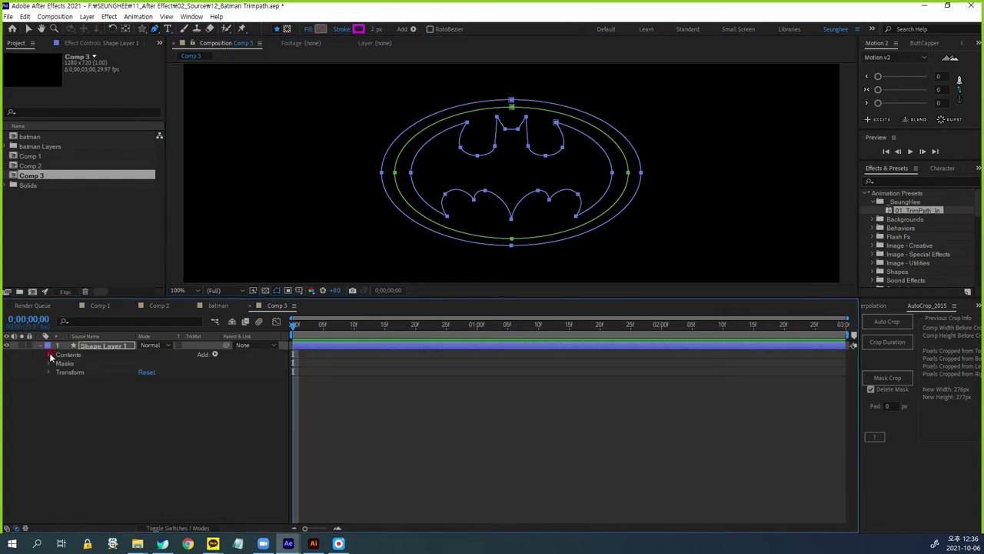
left_click(49, 355)
left_click(74, 363)
left_click(58, 363)
left_click(49, 408)
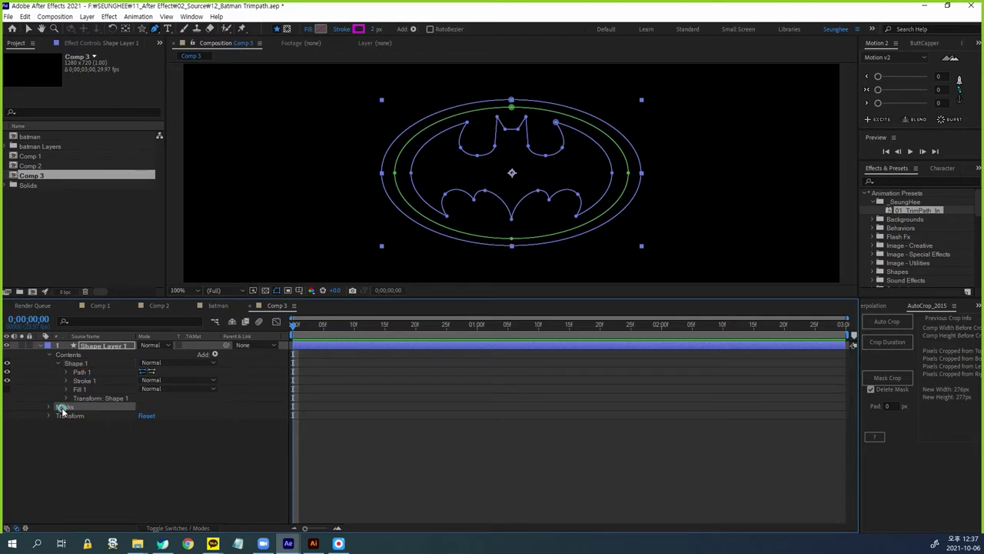
left_click(49, 409)
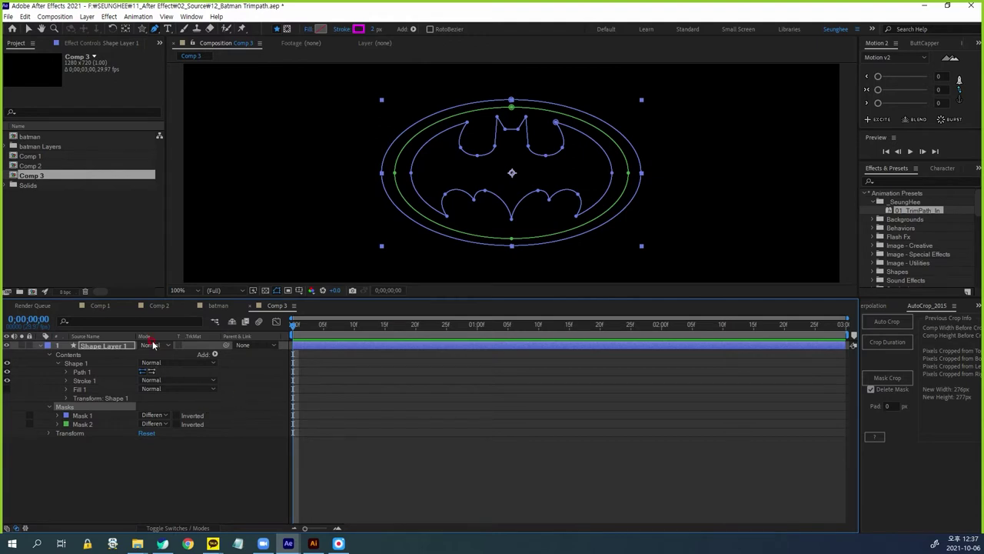
Step: Reveal the shape layer's modified properties and copy Mask 1's path into a new shape started with the Pen tool
left_click(103, 346)
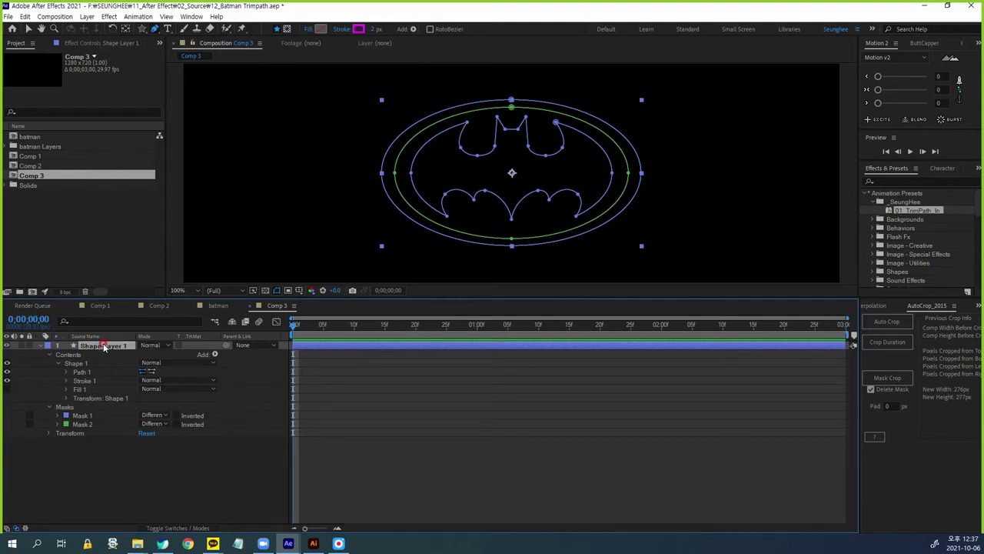
key("u")
key("u")
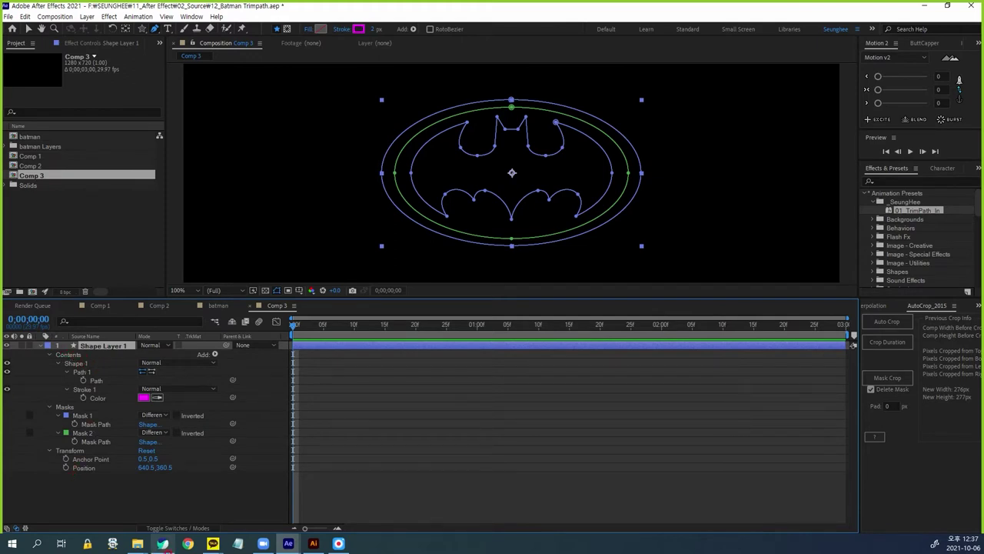
left_click(103, 428)
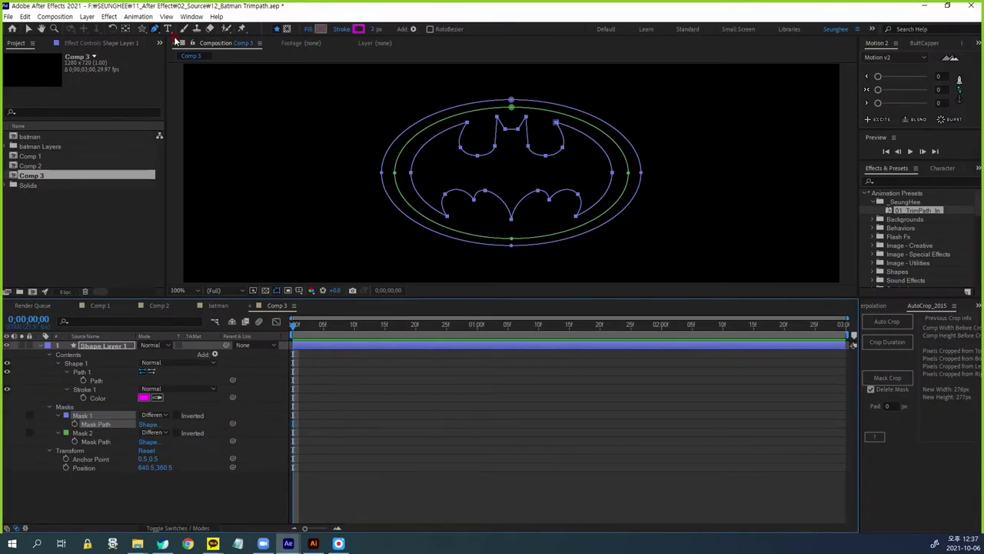
left_click(444, 94)
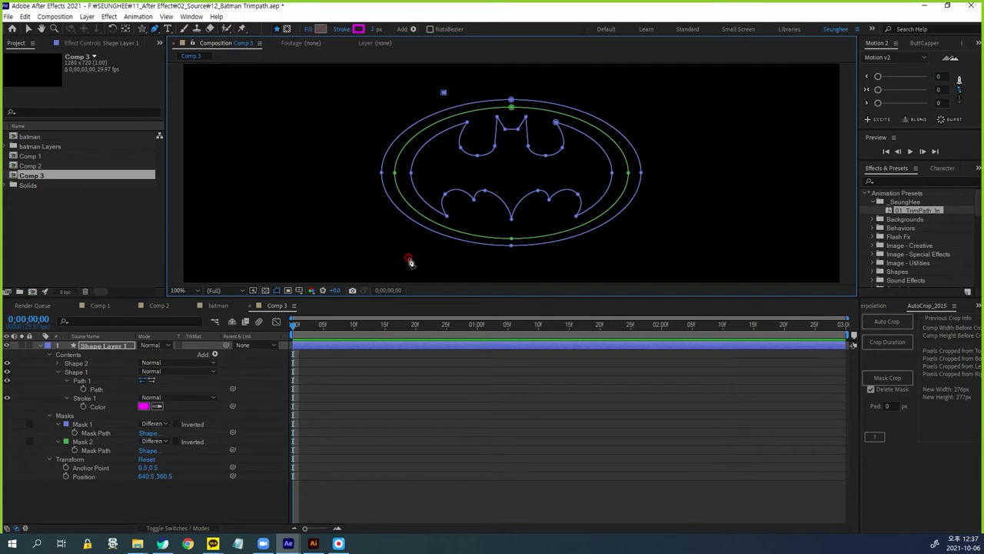
key("ctrl+v")
Step: Delete Mask 1 from the shape layer
left_click(74, 366)
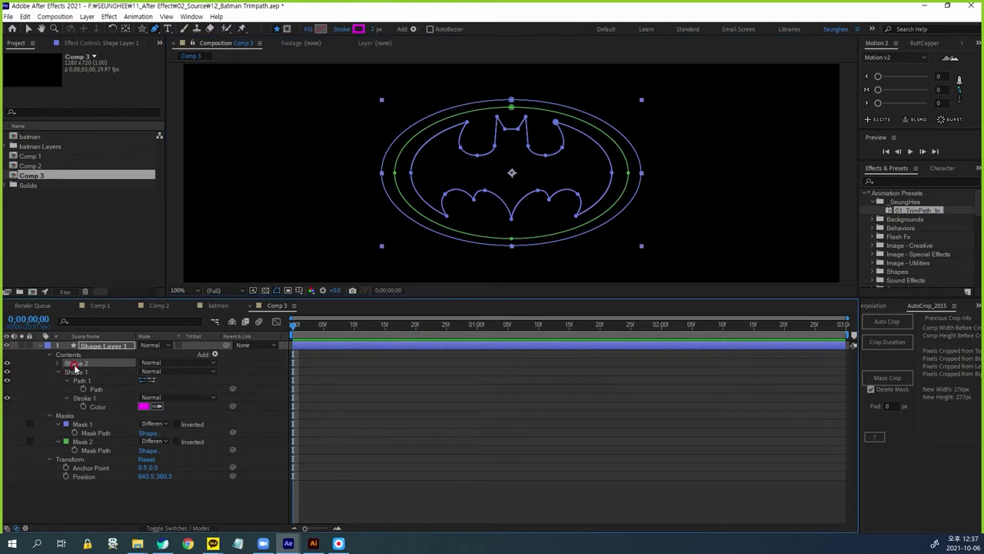
left_click(78, 425)
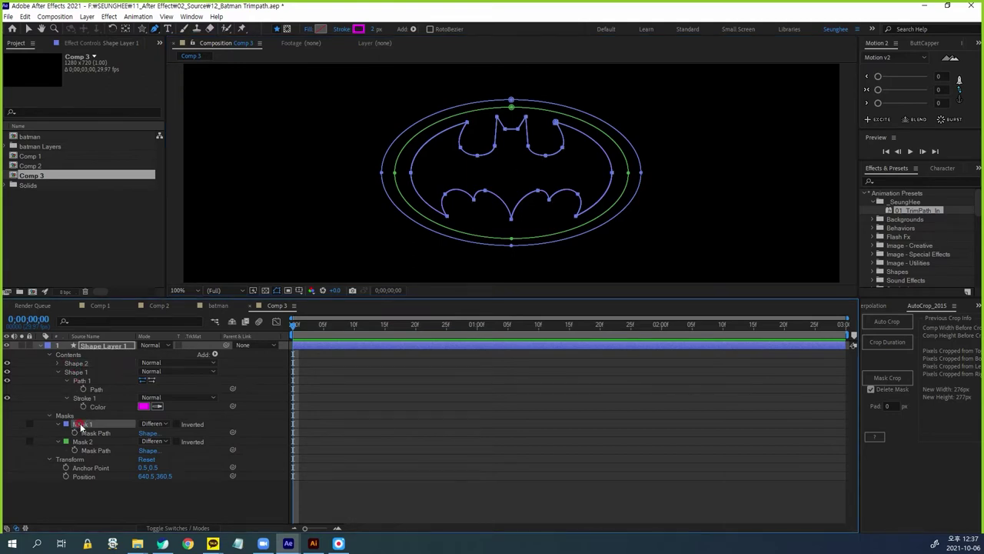
key("Delete")
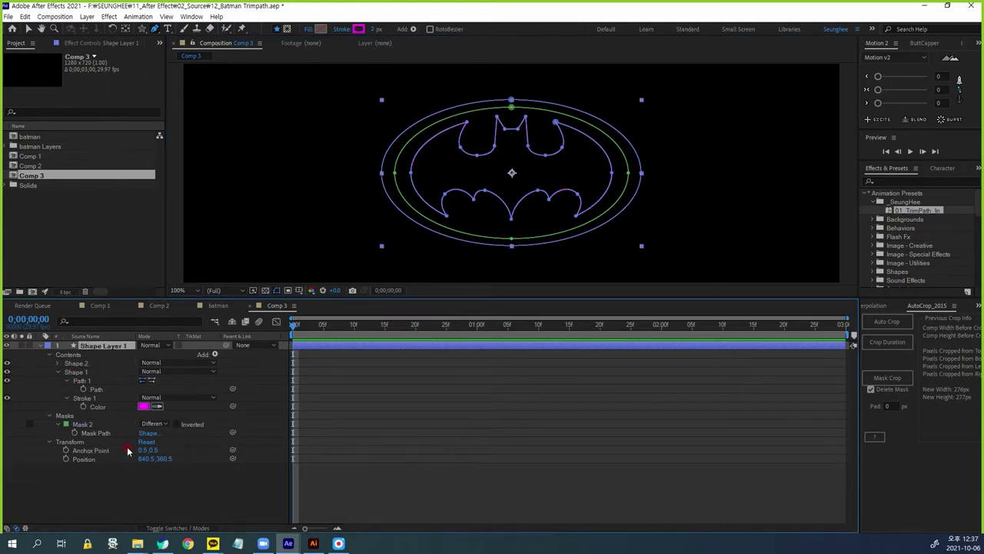
Step: Copy Mask 2's path into another new shape on the same layer, started with the Pen tool
left_click(98, 435)
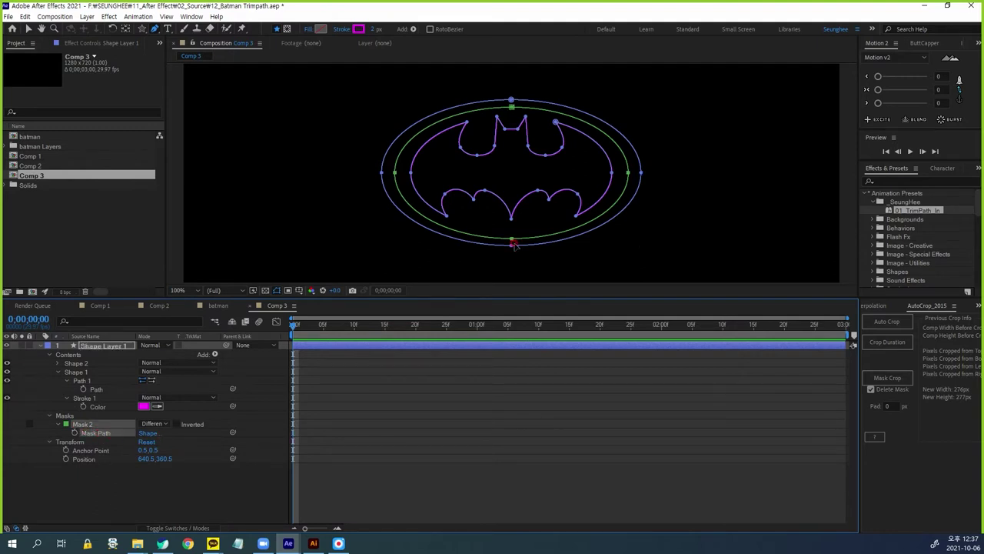
left_click(100, 347)
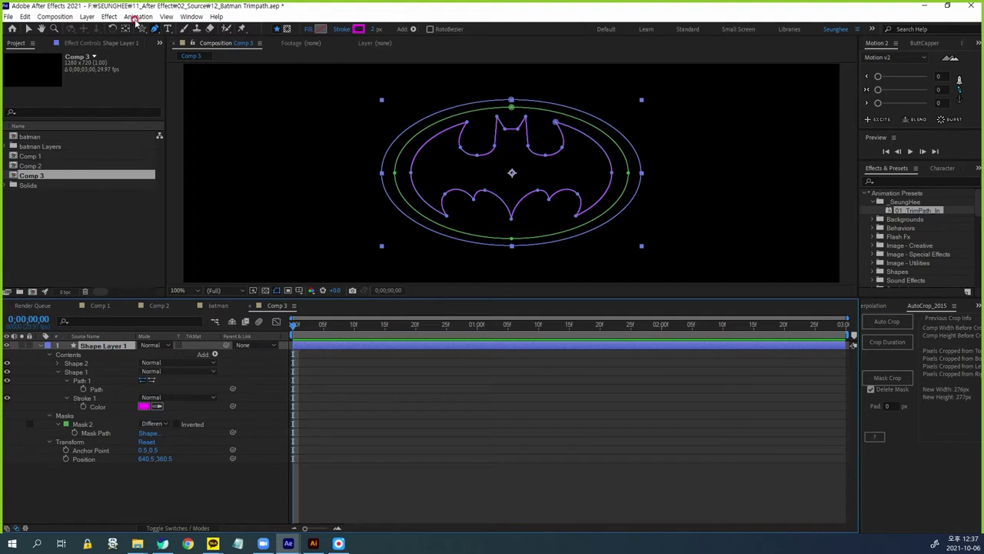
left_click(438, 93)
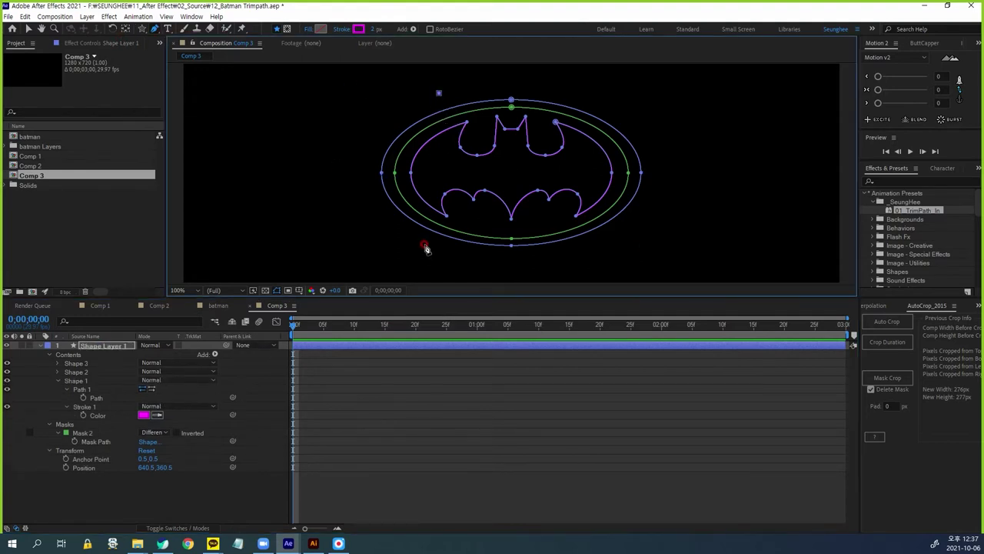
key("ctrl+z")
Step: Delete the remaining mask group from the shape layer and inspect the logo outlines up close
left_click(81, 435)
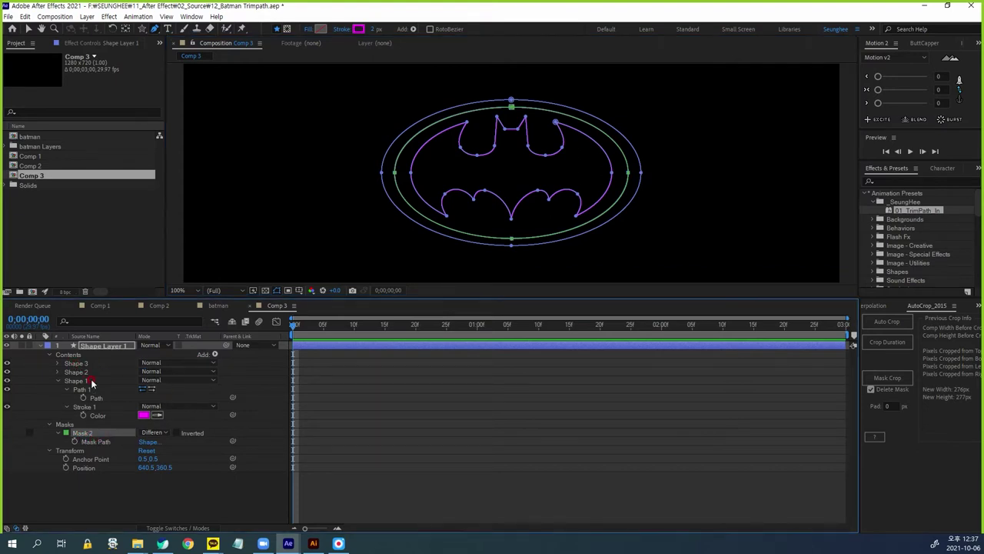
left_click(65, 425)
key("Delete")
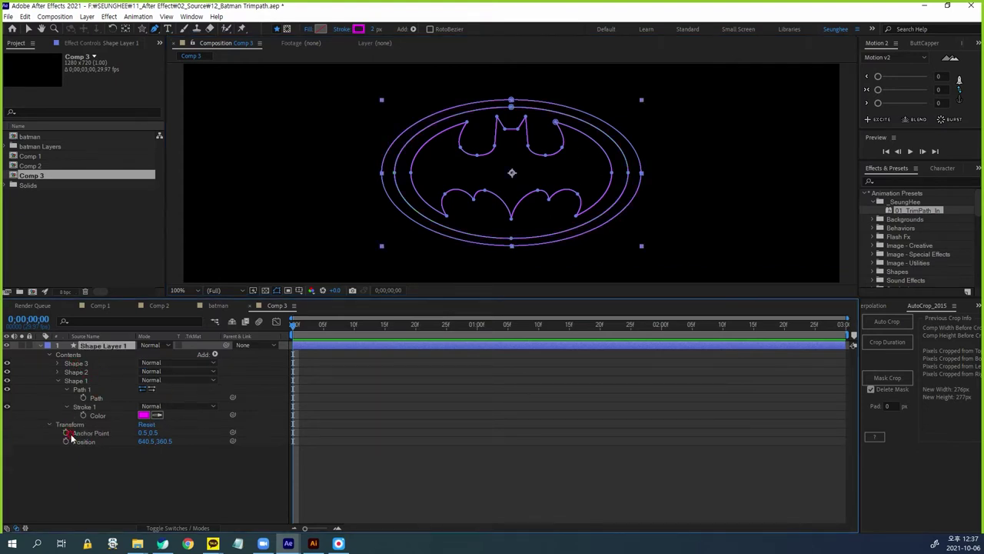
scroll(528, 193, "up", 1)
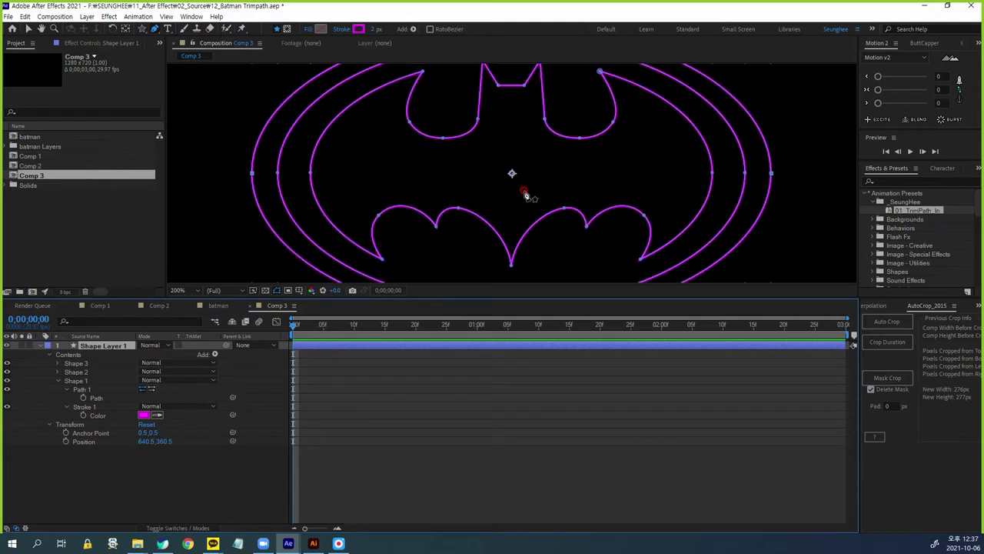
scroll(466, 187, "down", 1)
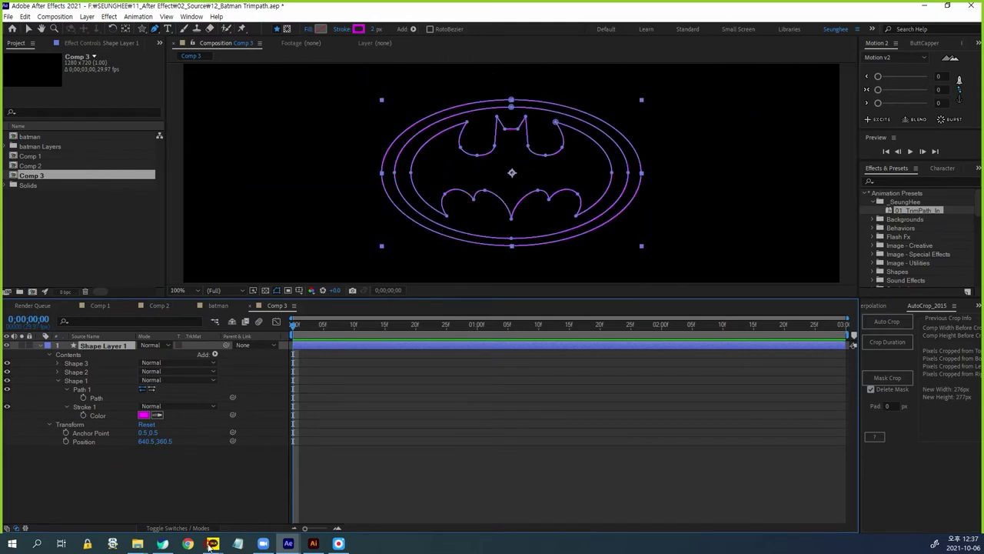
Step: Identify the Shape 3 group by toggling its visibility and rename it as 1
left_click(77, 364)
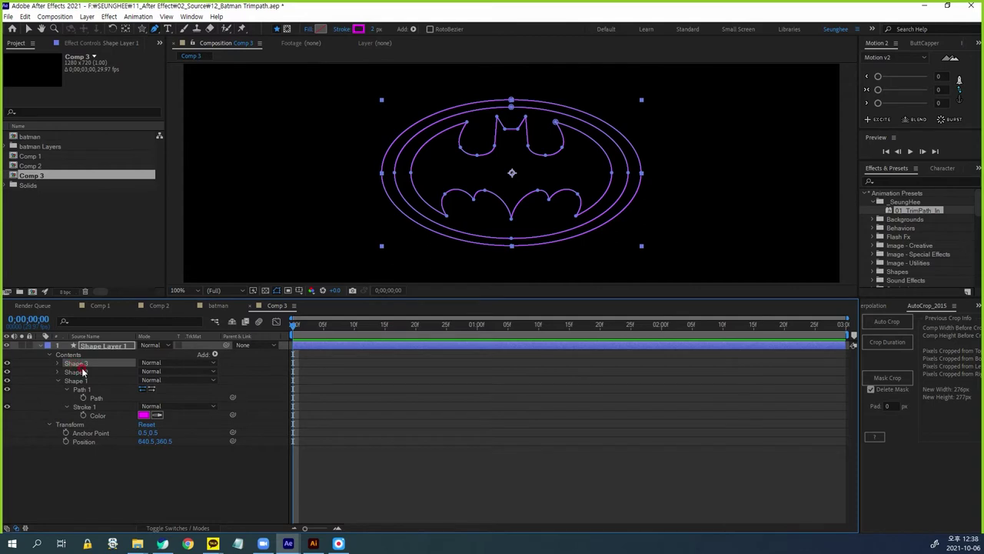
left_click(7, 364)
left_click(7, 364)
key("Return")
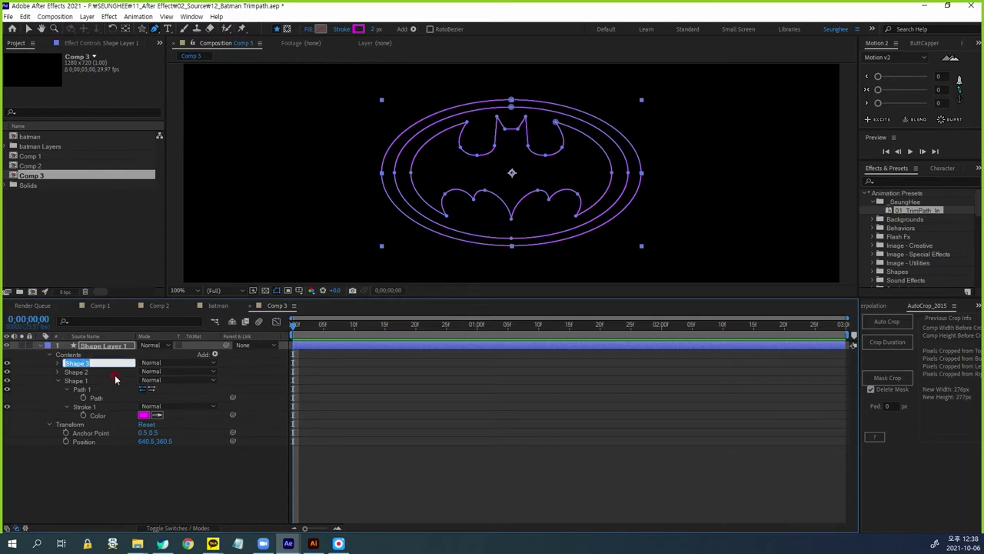
type("1")
Step: Identify the Shape 2 group by toggling its visibility and rename it as batman
left_click(76, 373)
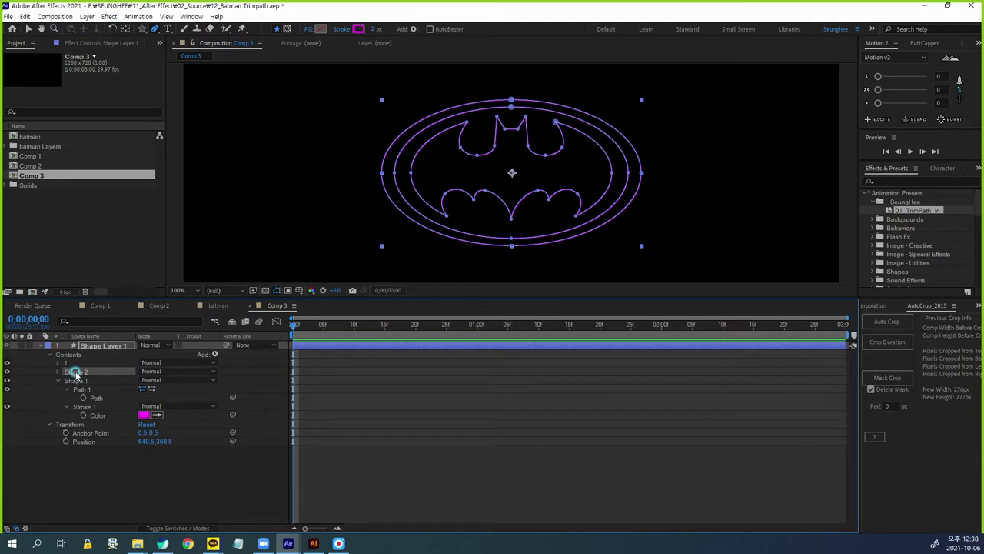
left_click(7, 372)
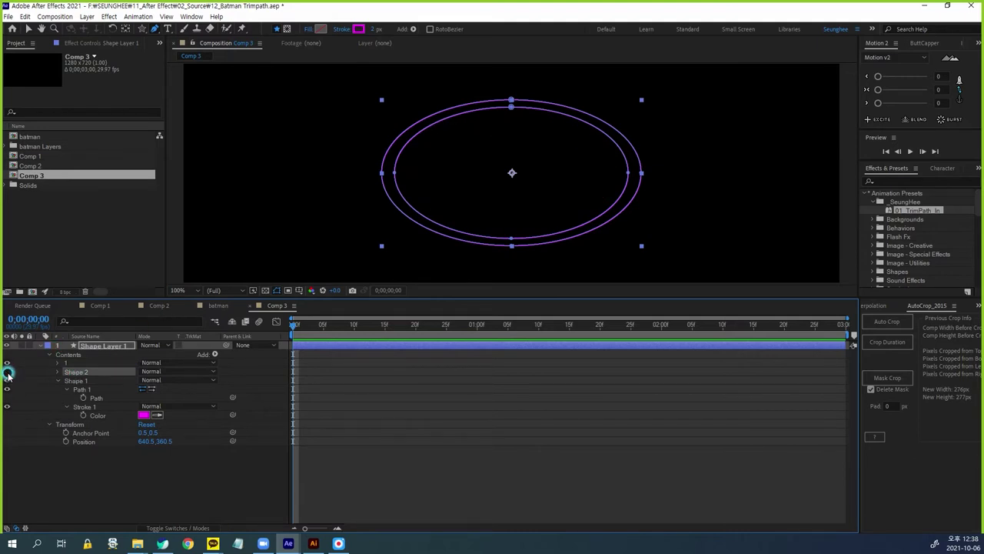
left_click(7, 372)
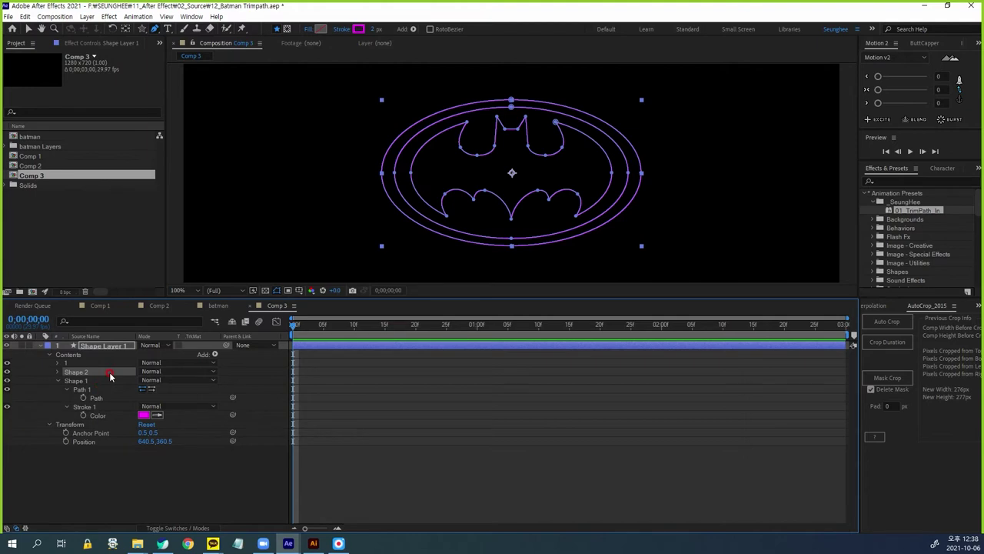
key("Return")
type("ba")
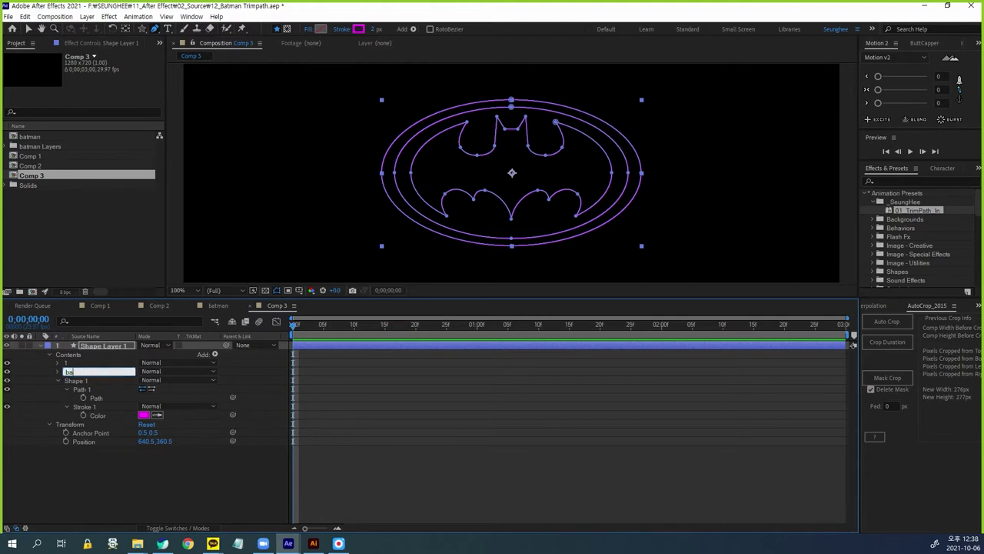
type("tman")
key("Return")
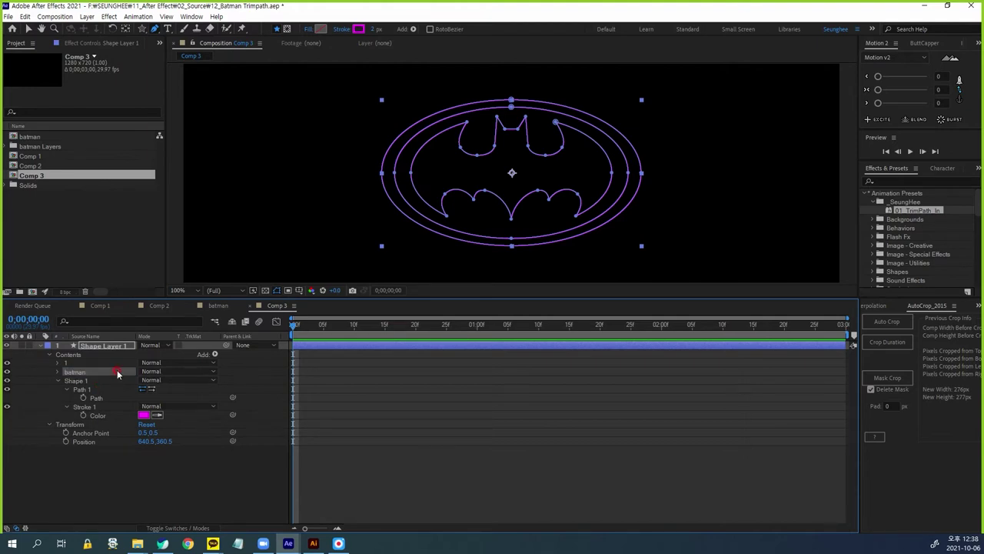
Step: Check the Shape 1 group by toggling its visibility, rename it as 2 and collapse it
left_click(74, 382)
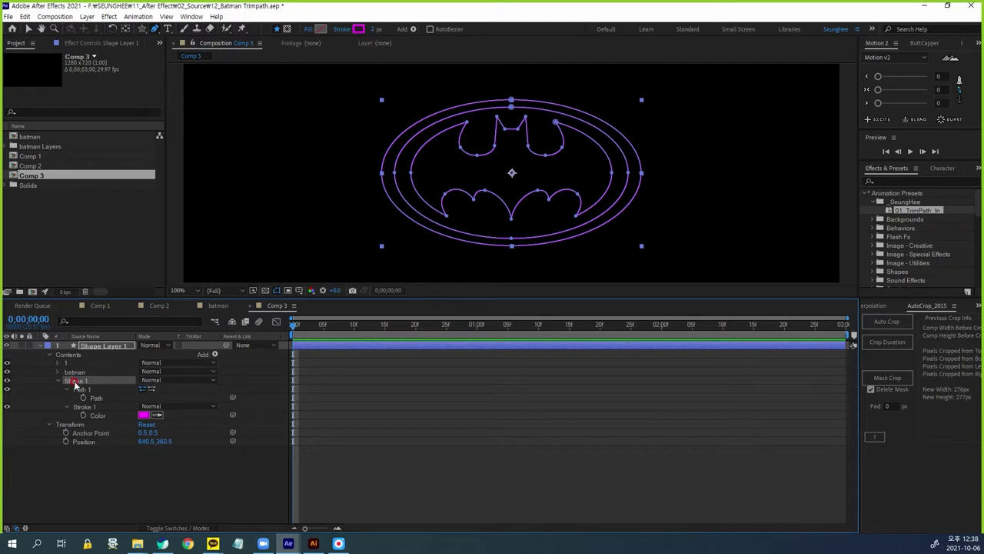
left_click(7, 380)
left_click(7, 379)
key("Return")
type("2")
left_click(69, 356)
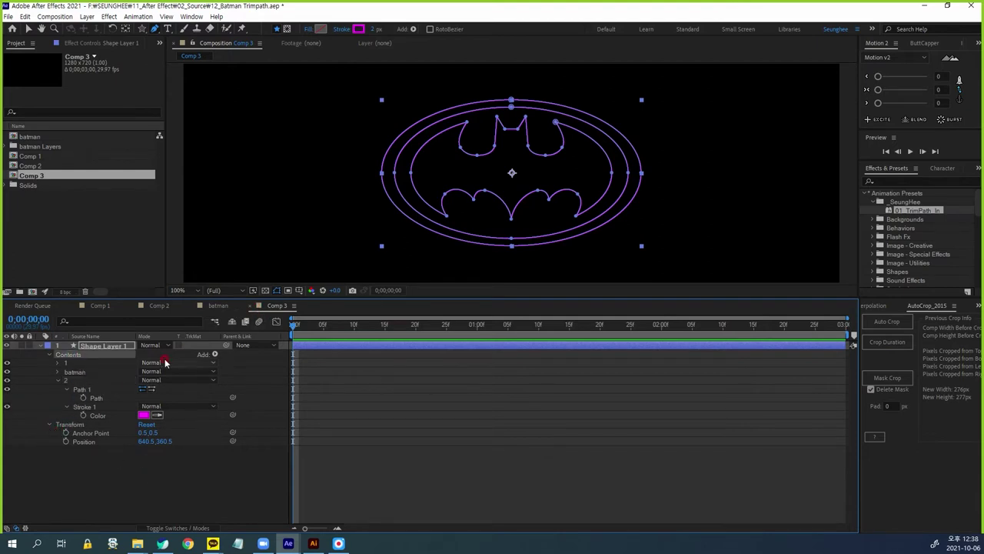
left_click(55, 382)
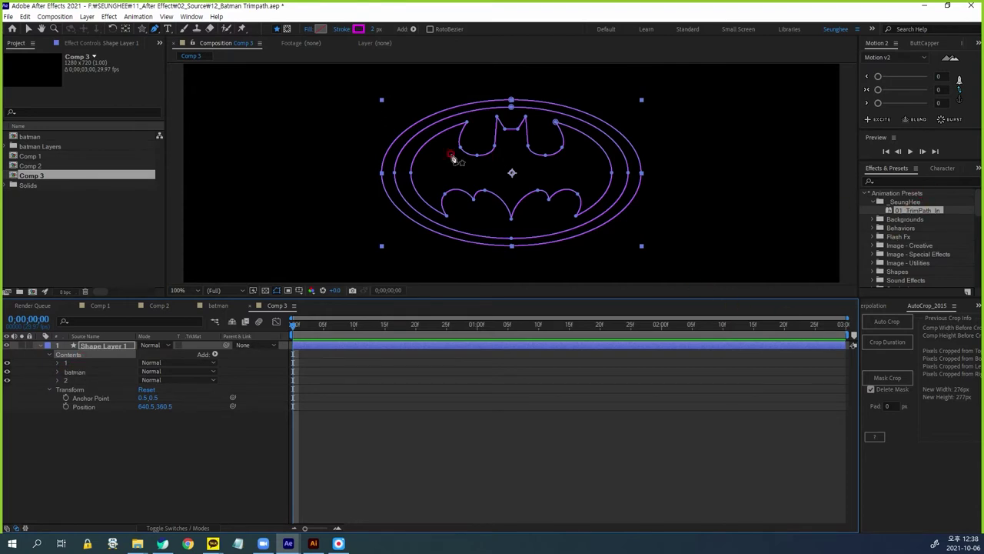
Step: Add a Trim Paths operator to shape group 1
left_click(76, 363)
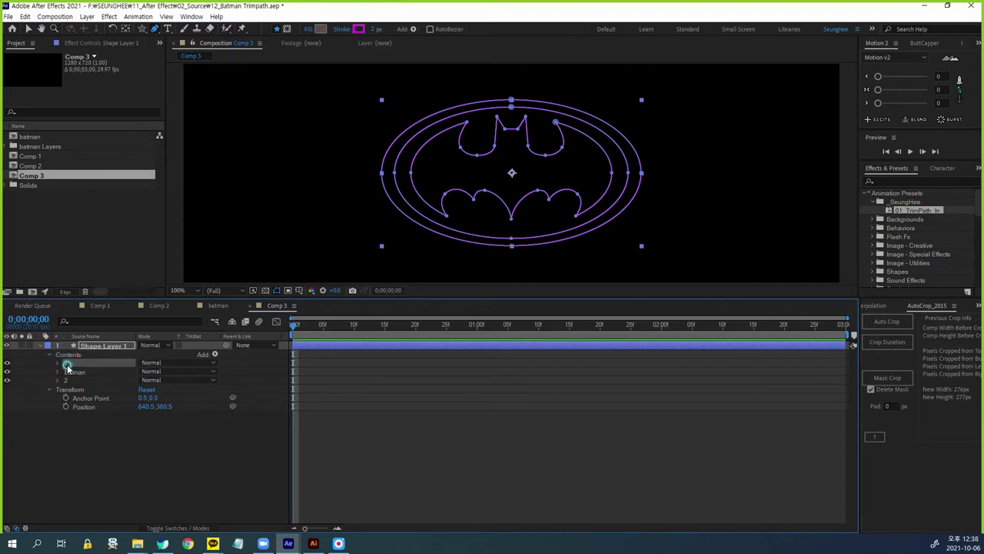
left_click(214, 354)
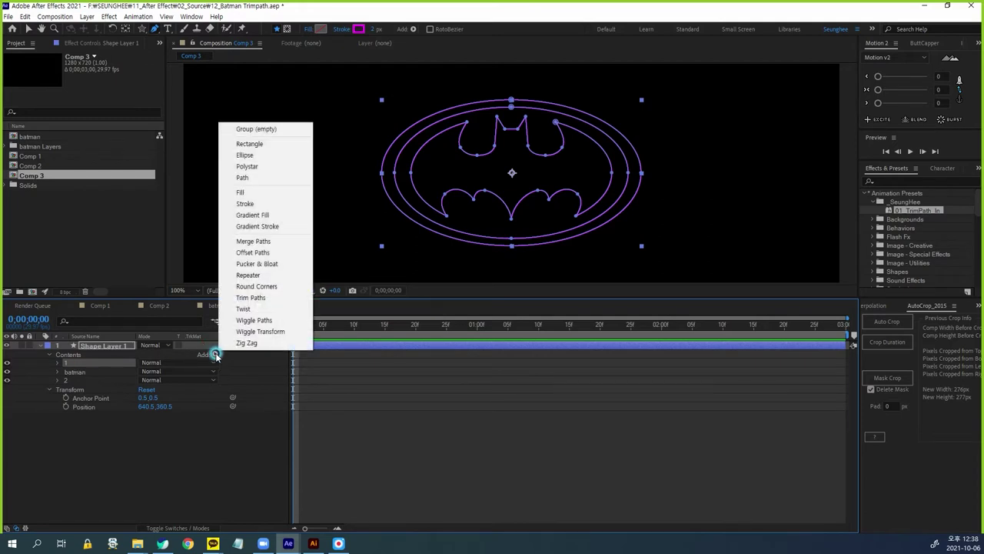
left_click(252, 299)
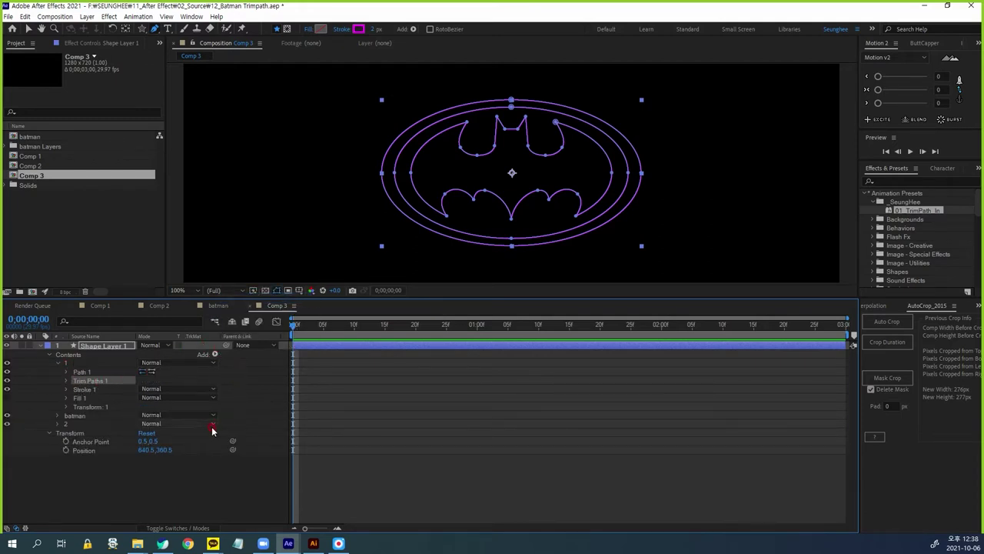
left_click(112, 382)
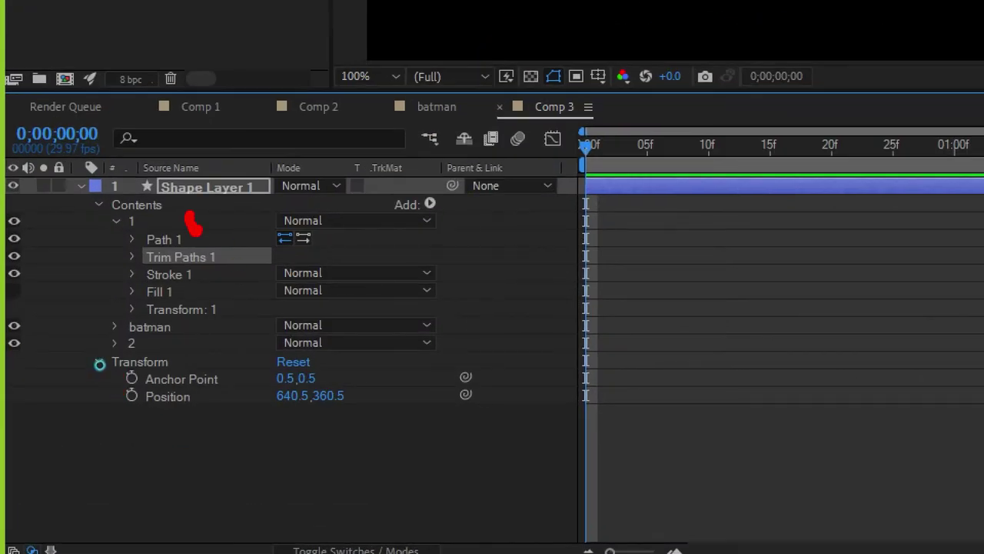
Step: Move Trim Paths 1 below Fill 1 within group 1 and expand its properties
mouse_move(196, 230)
left_mouse_down()
mouse_move(217, 211)
mouse_move(245, 245)
left_mouse_up()
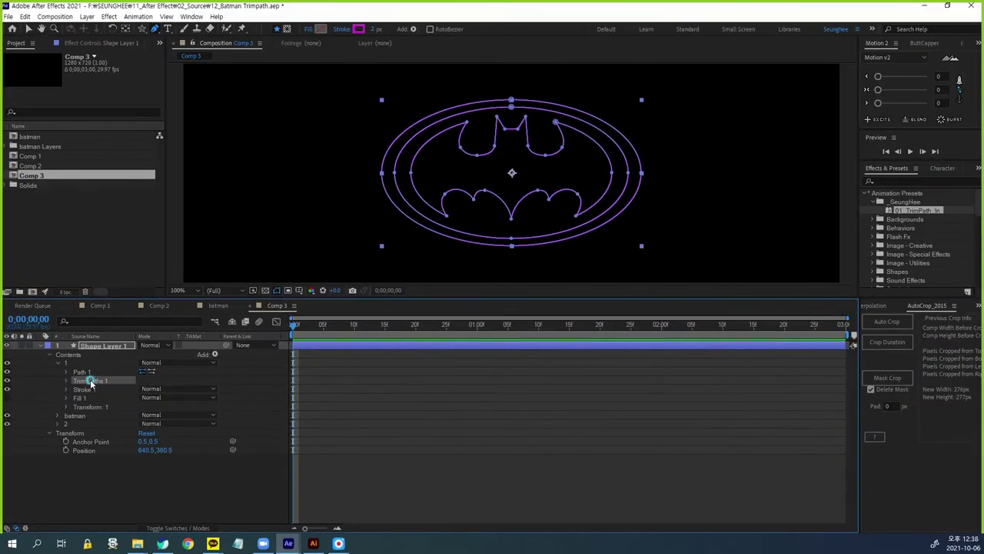
left_click_drag(142, 279, 143, 312)
left_click_drag(89, 403, 90, 400)
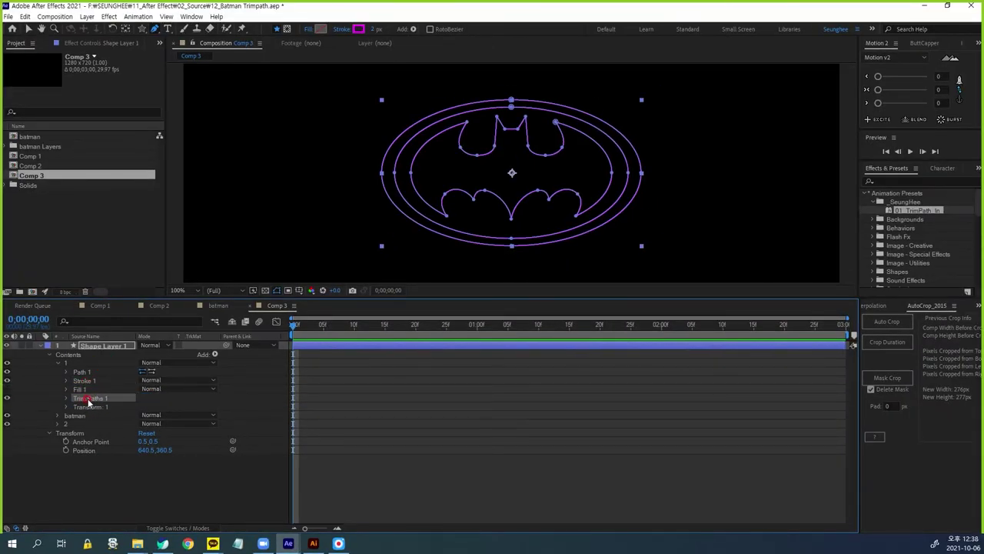
left_click(66, 399)
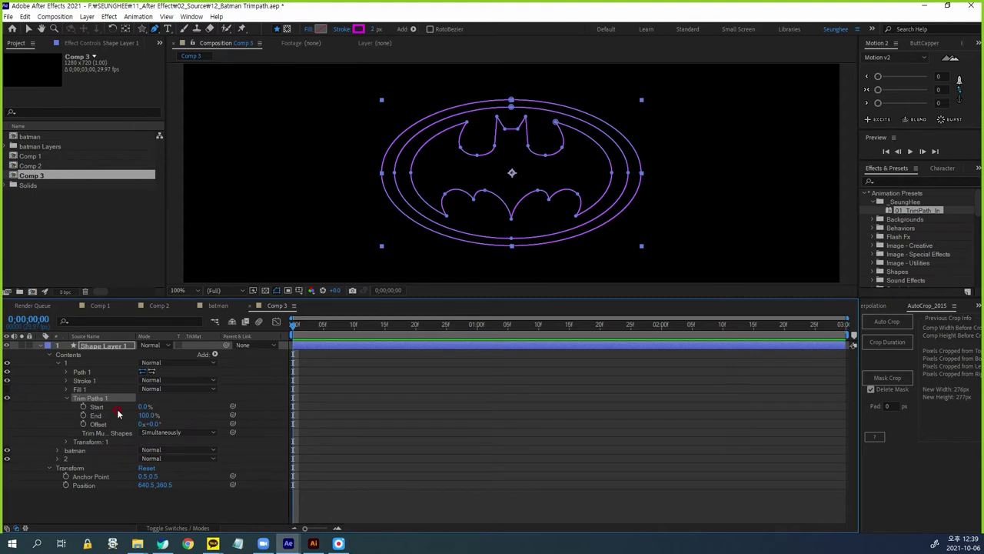
Step: Hide the batman and 2 groups and change group 1's stroke color to white
left_click(7, 450)
left_click(6, 458)
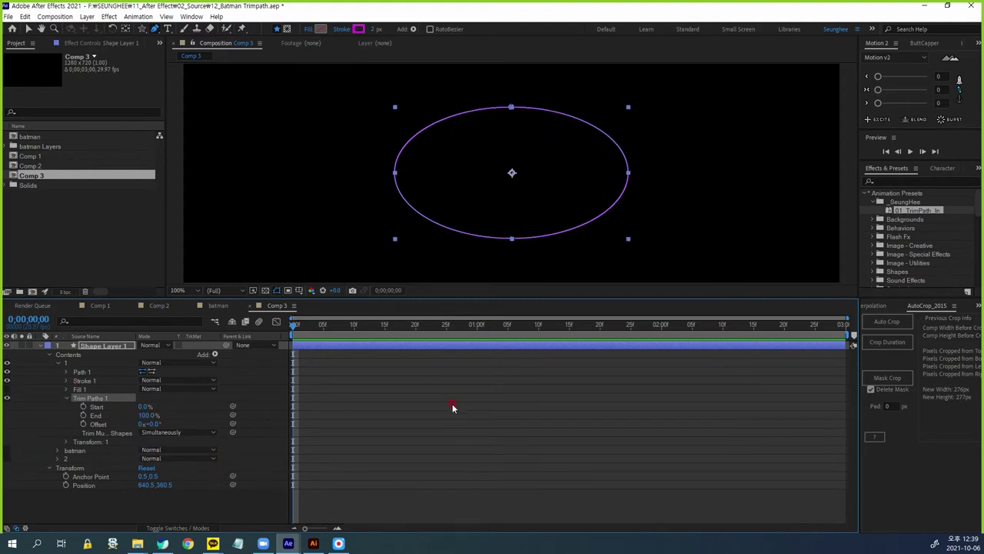
left_click(358, 29)
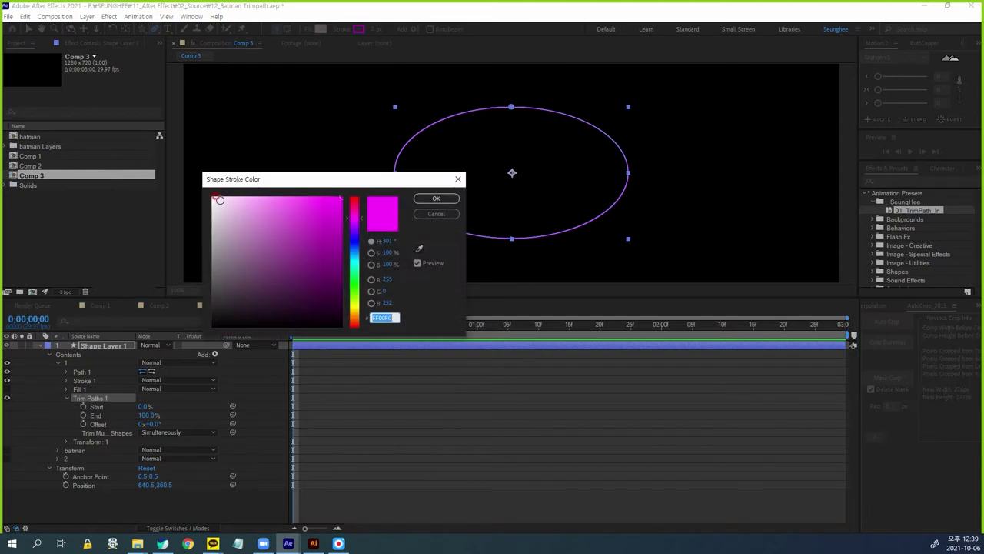
left_click(218, 198)
left_click(436, 198)
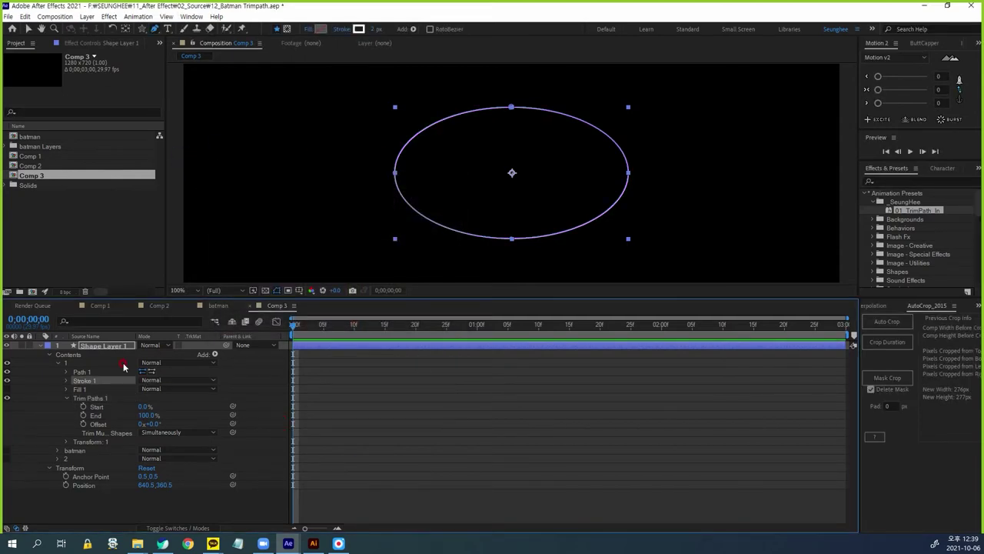
Step: Keyframe the Trim Paths End of group 1 at 0% on the first frame and 100% at 0;00;01;00
left_click(149, 415)
type("0")
left_click(262, 438)
left_click(83, 416)
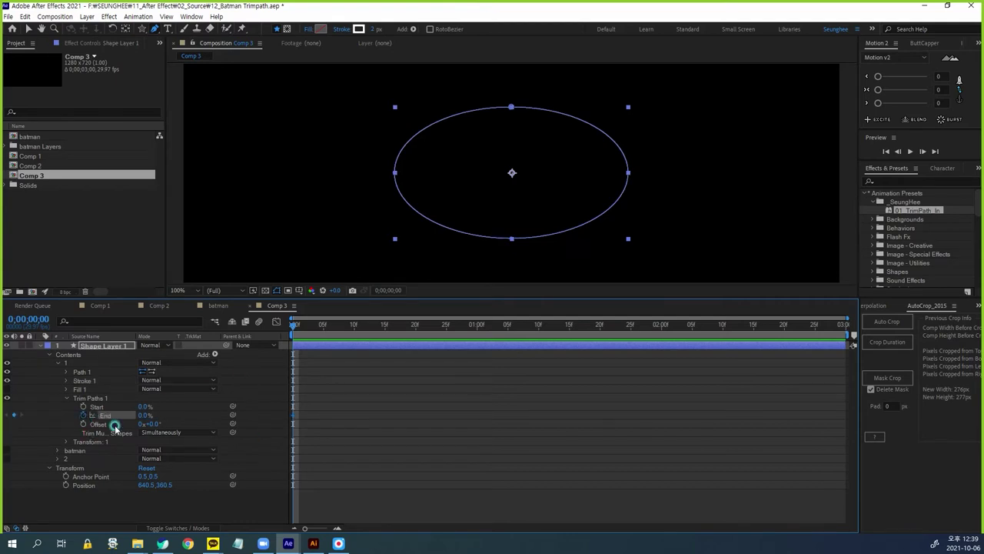
left_click(478, 326)
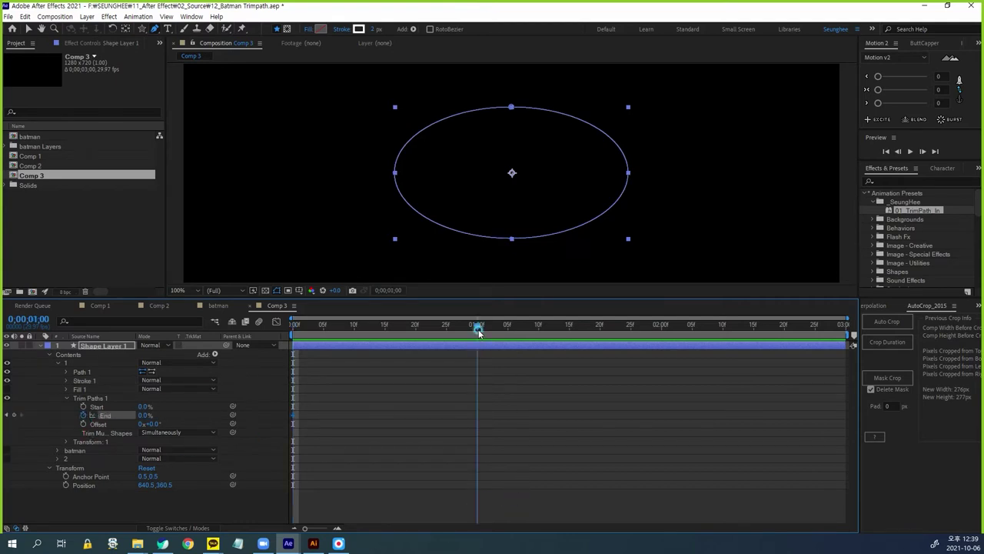
left_click(144, 415)
left_click(323, 452)
Step: Preview the oval's line-drawing animation from the first frame
left_click(297, 326)
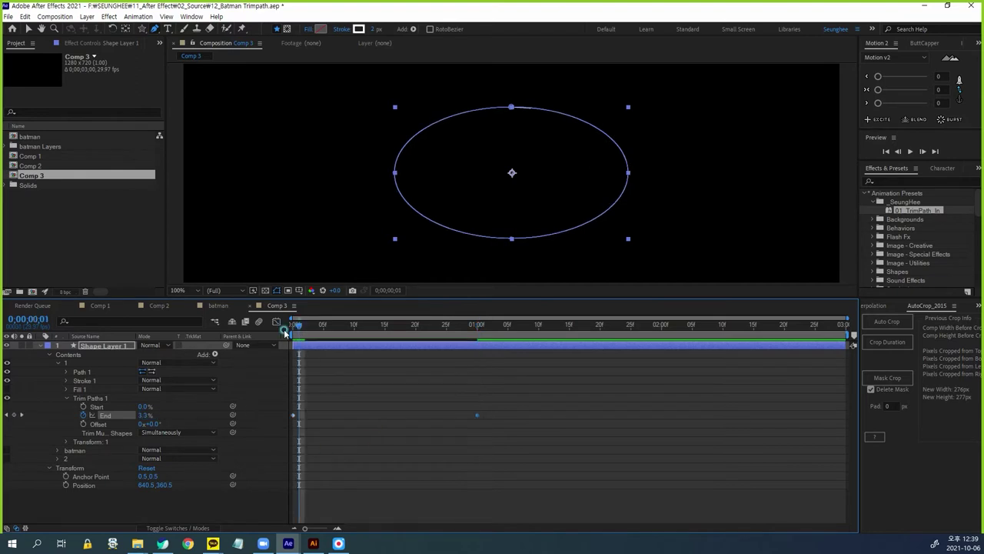
key("space")
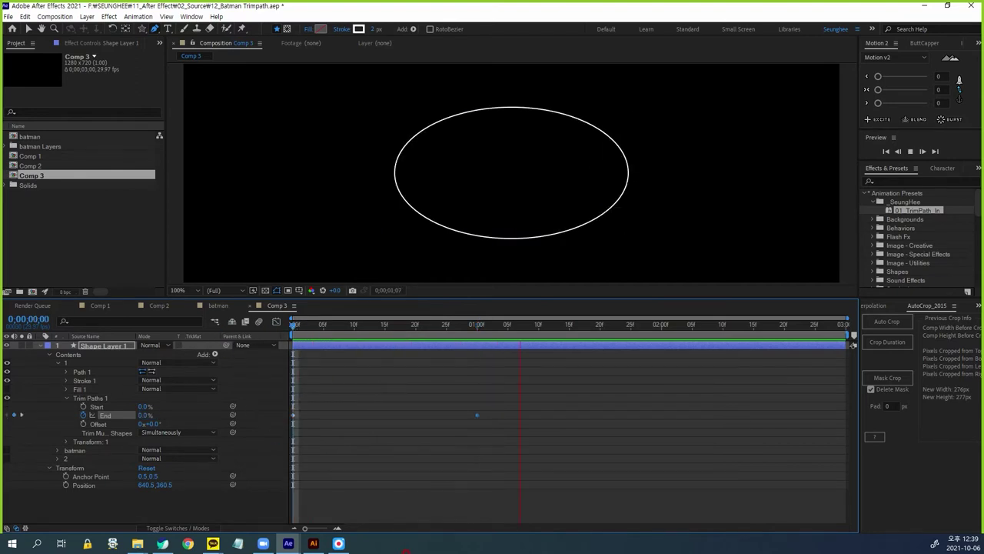
key("space")
Step: Apply easing to the End keyframe at 0;00;01;00 and preview the eased animation from the start
left_click_drag(589, 327, 478, 366)
left_click_drag(488, 403, 450, 454)
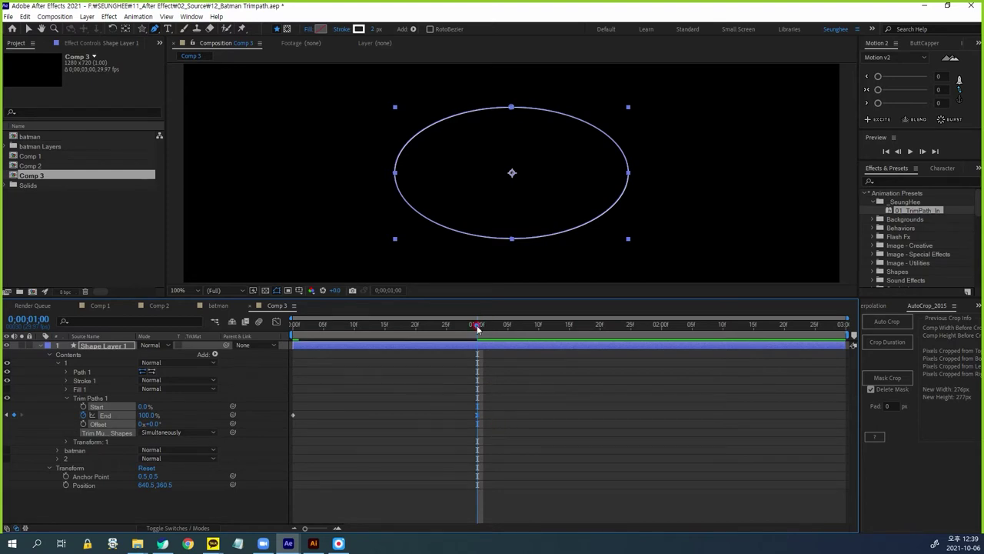
key("Home")
key("space")
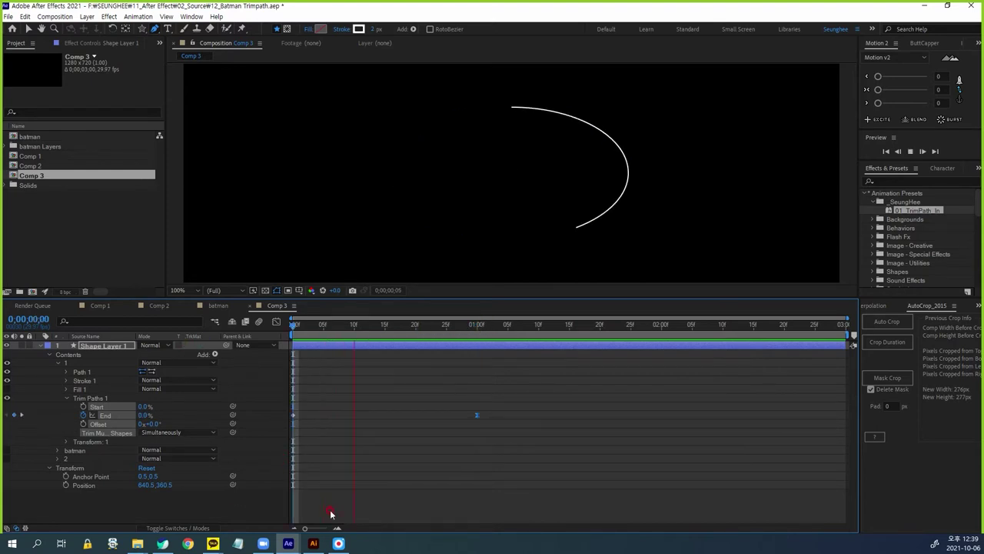
key("space")
Step: Select both End keyframes of Trim Paths 1 and show their speed curve in the Graph Editor
left_click_drag(540, 329, 476, 355)
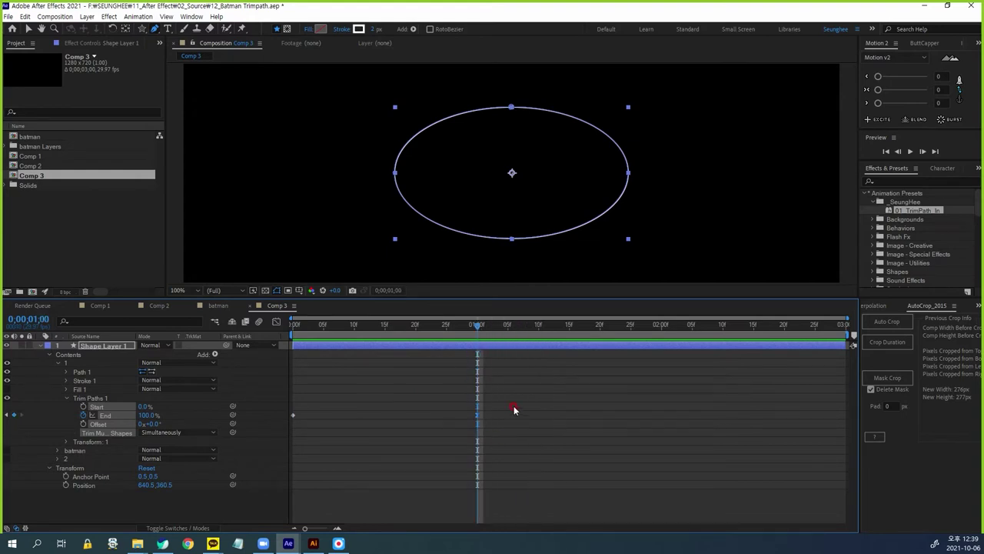
left_click_drag(515, 395, 281, 429)
left_click(277, 323)
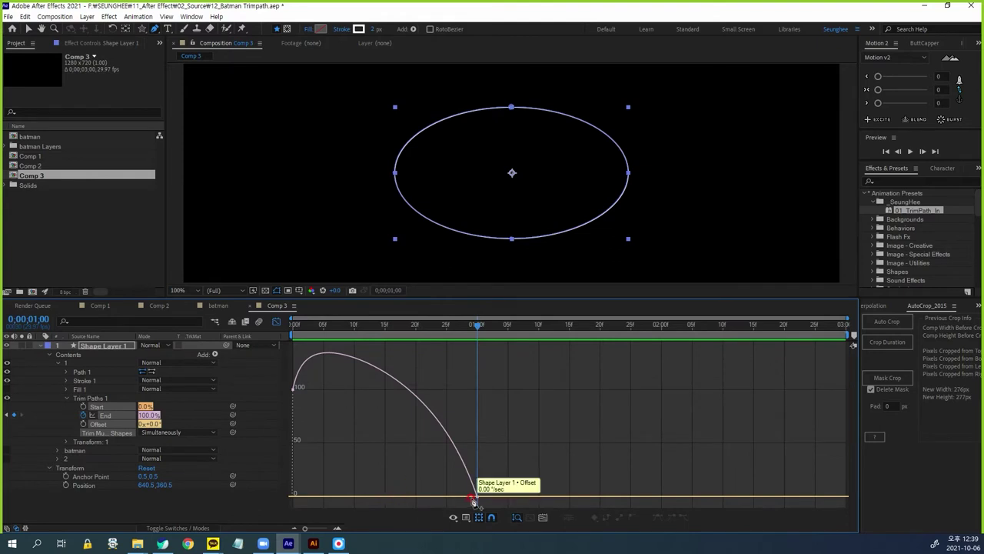
Step: Switch to the Selection tool and stretch the second End keyframe's incoming speed handle to 100% influence
mouse_move(291, 393)
left_mouse_down()
mouse_move(380, 362)
mouse_move(472, 480)
left_mouse_up()
key("Escape")
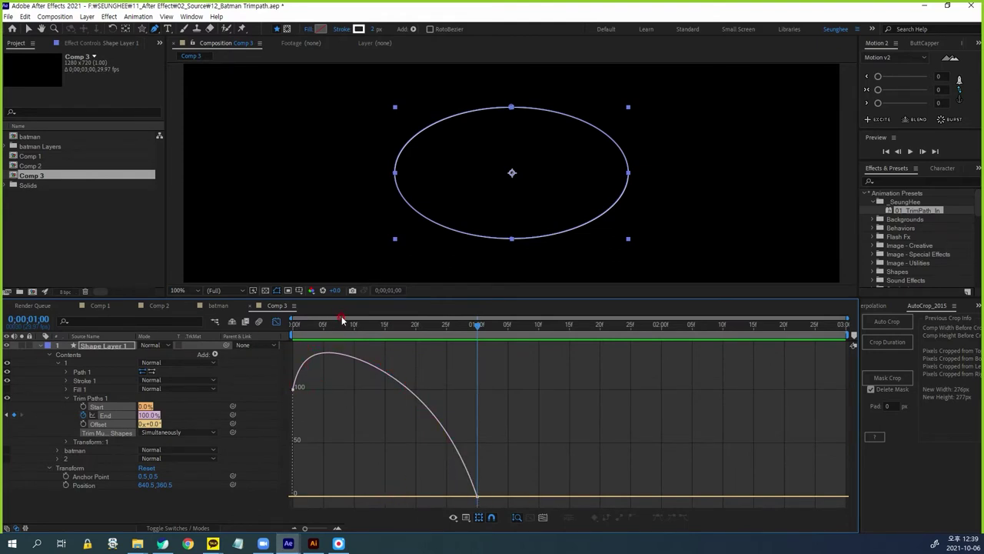
left_click(384, 326)
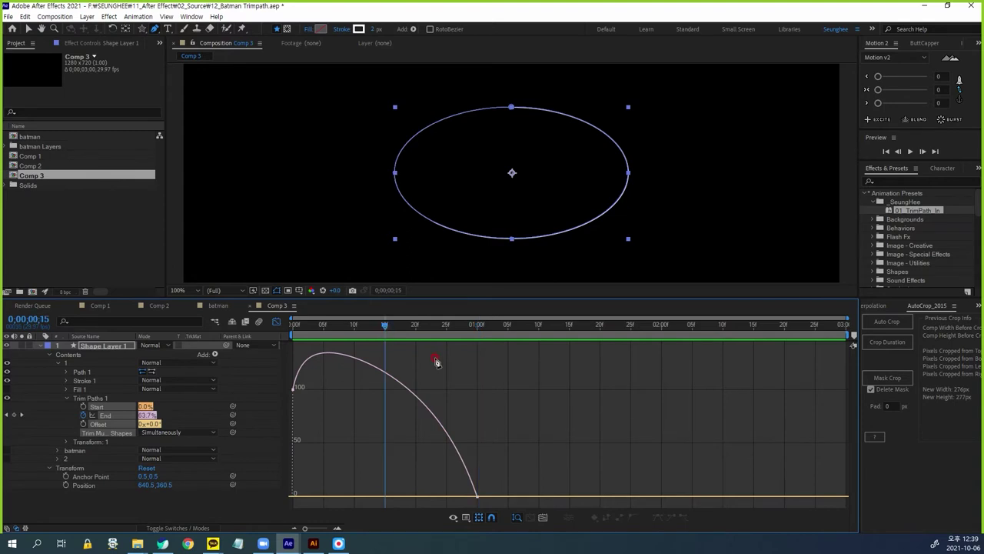
left_click(26, 30)
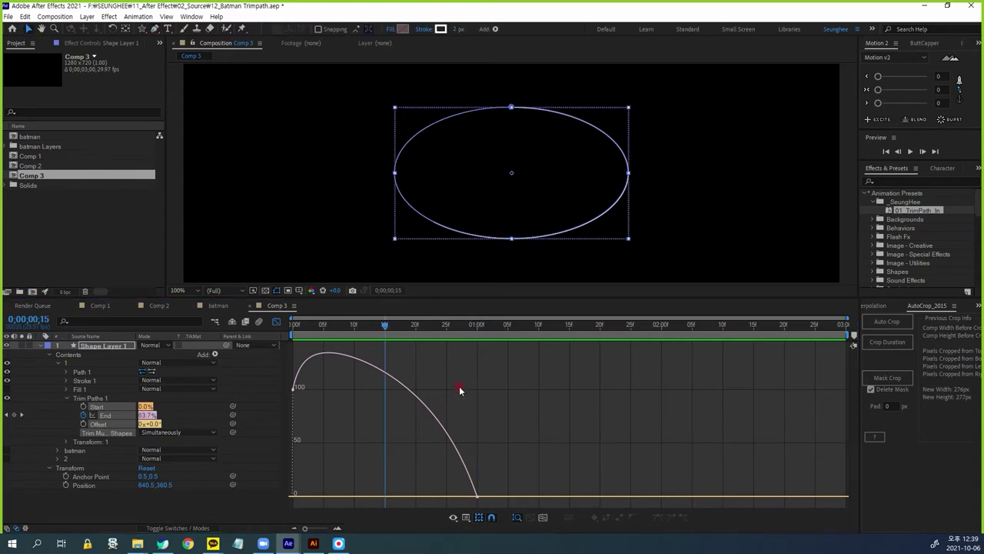
left_click_drag(384, 326, 364, 332)
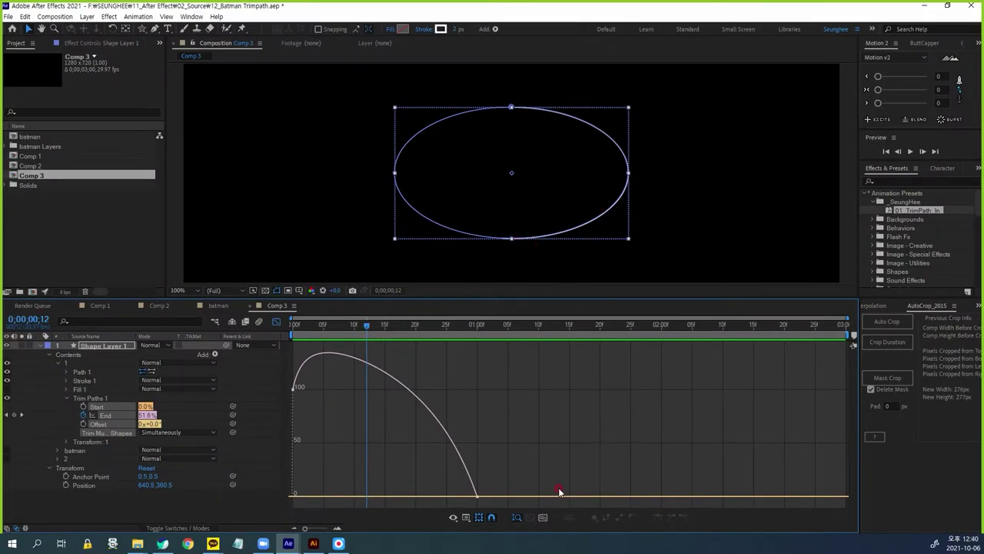
left_click_drag(486, 481, 326, 499)
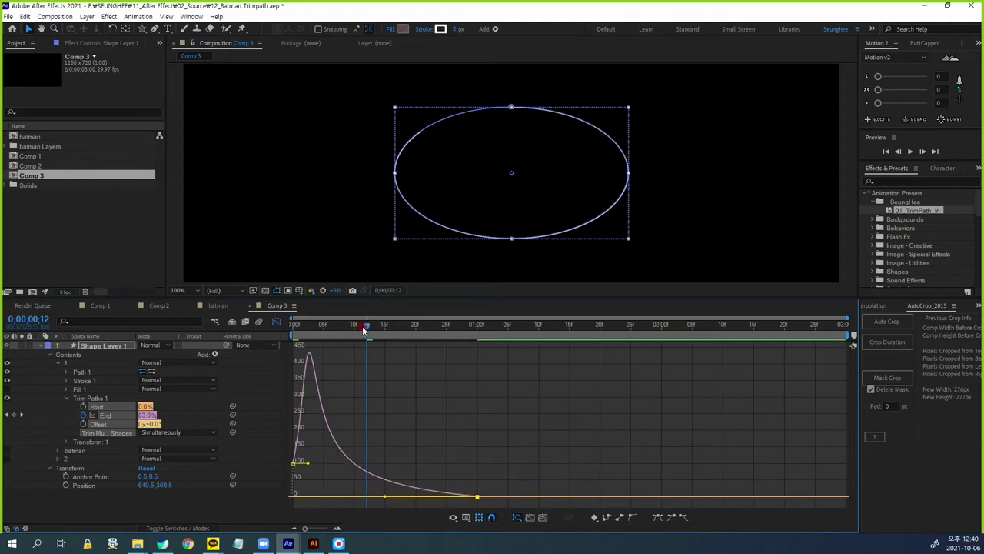
Step: Deselect the layer and examine how much of the oval is drawn at frame 5
left_click_drag(366, 328, 323, 332)
left_click(411, 410)
left_click(267, 385)
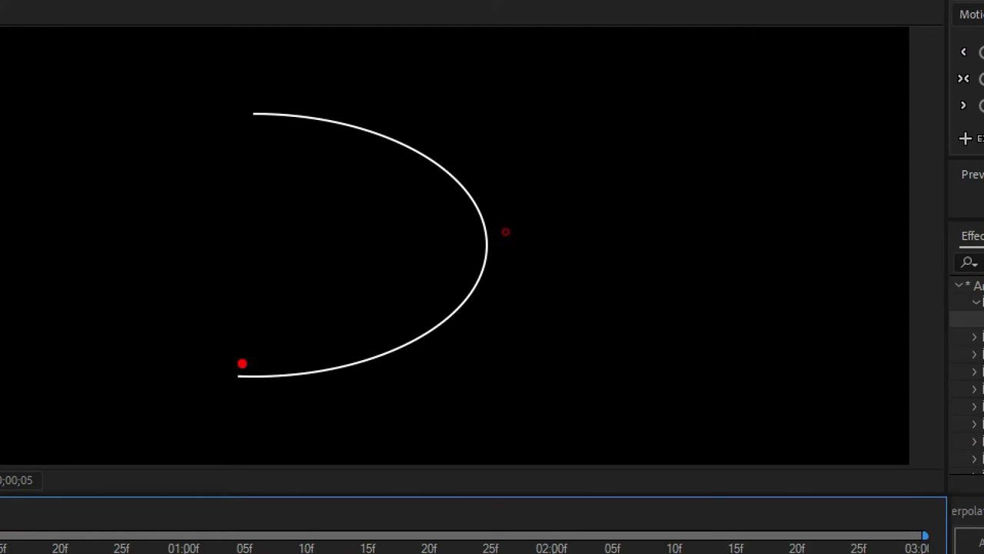
left_click_drag(243, 363, 226, 419)
left_click_drag(276, 396, 275, 474)
left_click_drag(272, 410, 377, 408)
left_click_drag(331, 446, 384, 446)
left_click_drag(317, 417, 302, 471)
left_click_drag(239, 114, 237, 326)
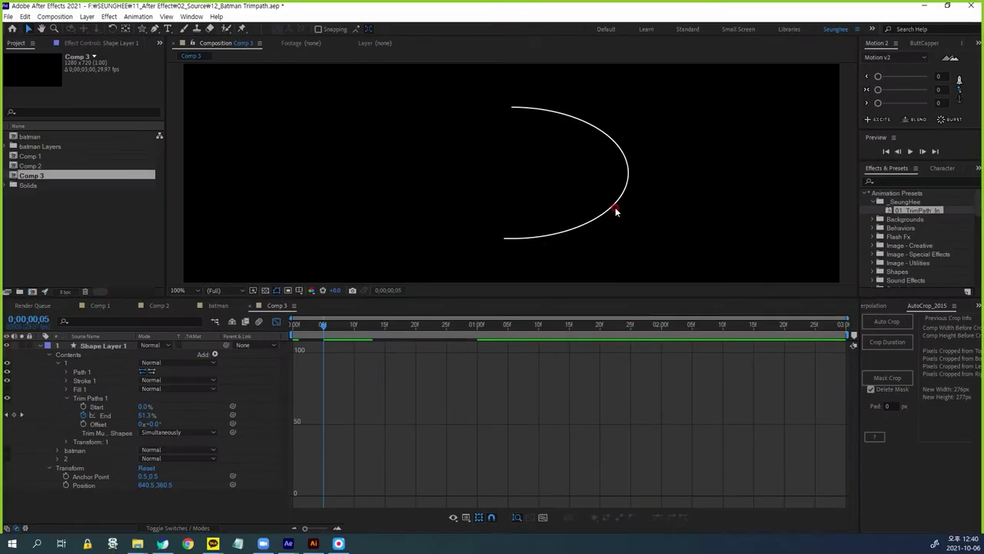
Step: Close the Graph Editor and confirm 0 percent/sec incoming velocity with 100% influence for the End keyframe at 0;00;01;00
left_click(277, 321)
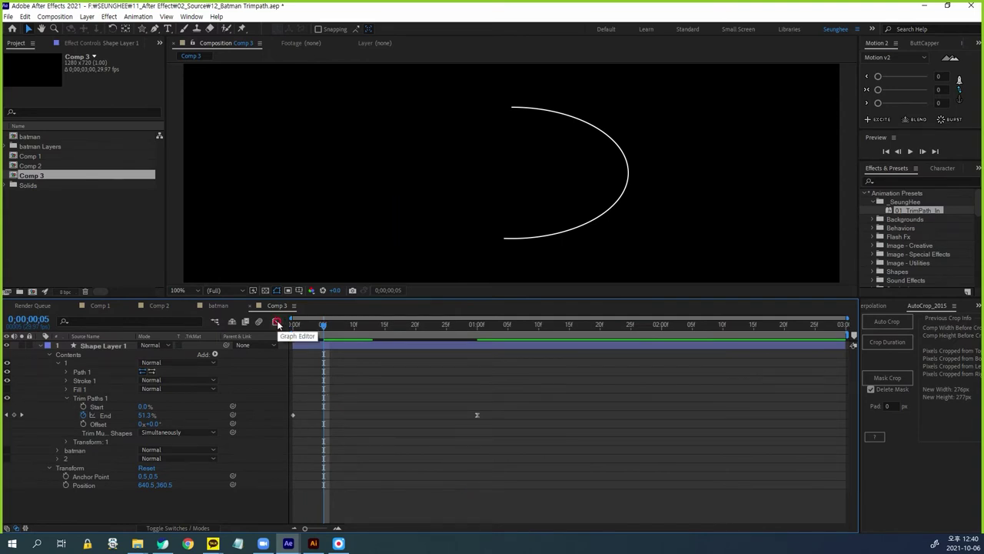
left_click(487, 416)
left_click(479, 416)
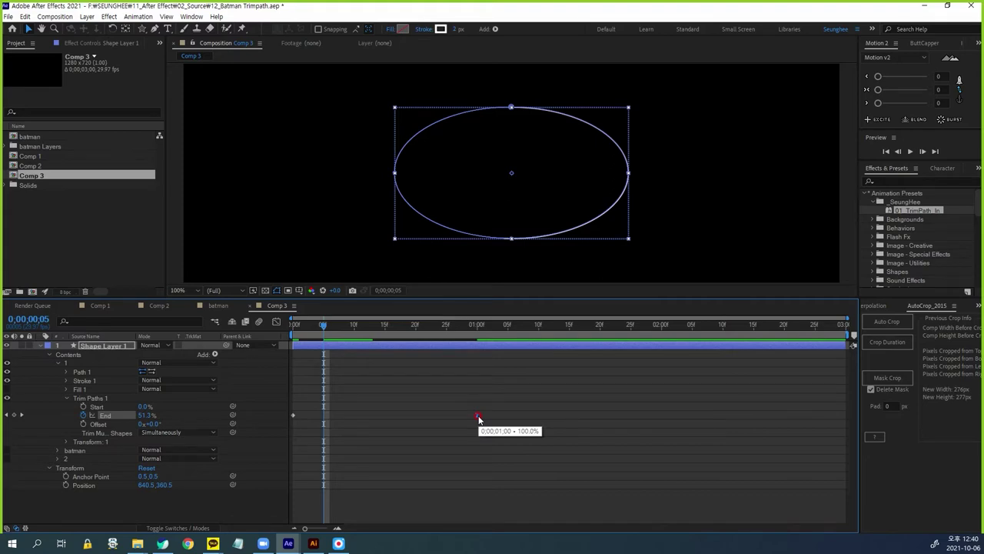
key("ctrl+shift+k")
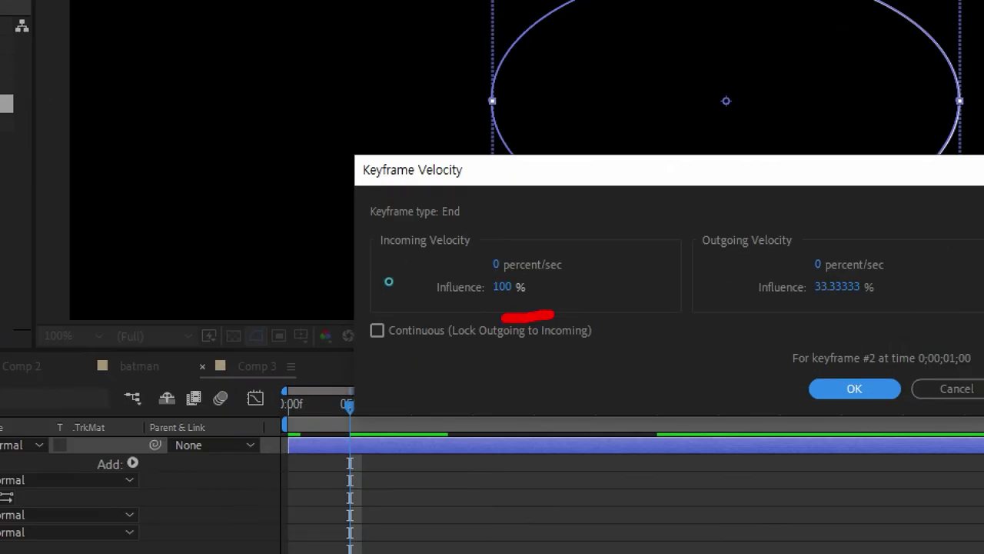
left_click_drag(577, 250, 532, 313)
mouse_move(220, 238)
left_mouse_down()
mouse_move(350, 277)
mouse_move(355, 301)
mouse_move(376, 264)
left_mouse_up()
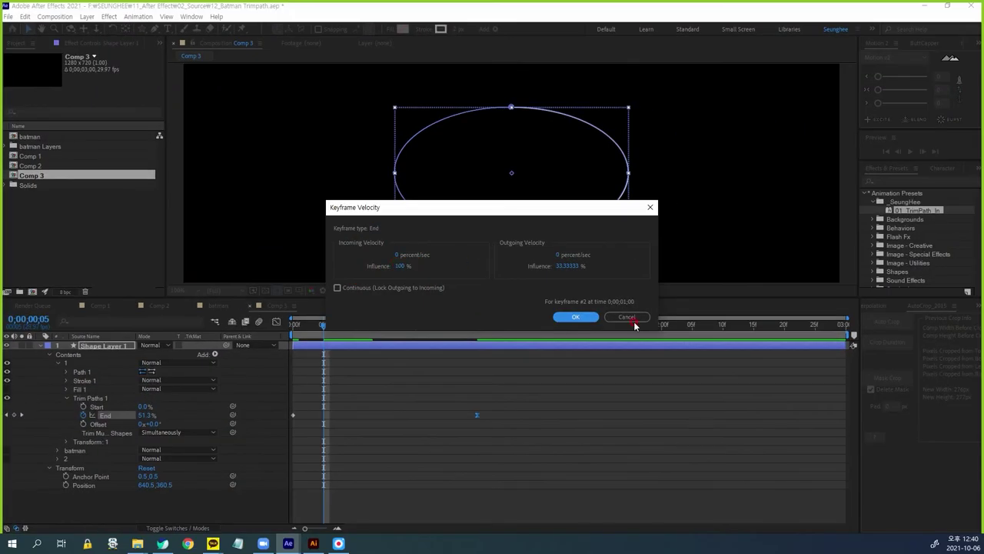
left_click(575, 316)
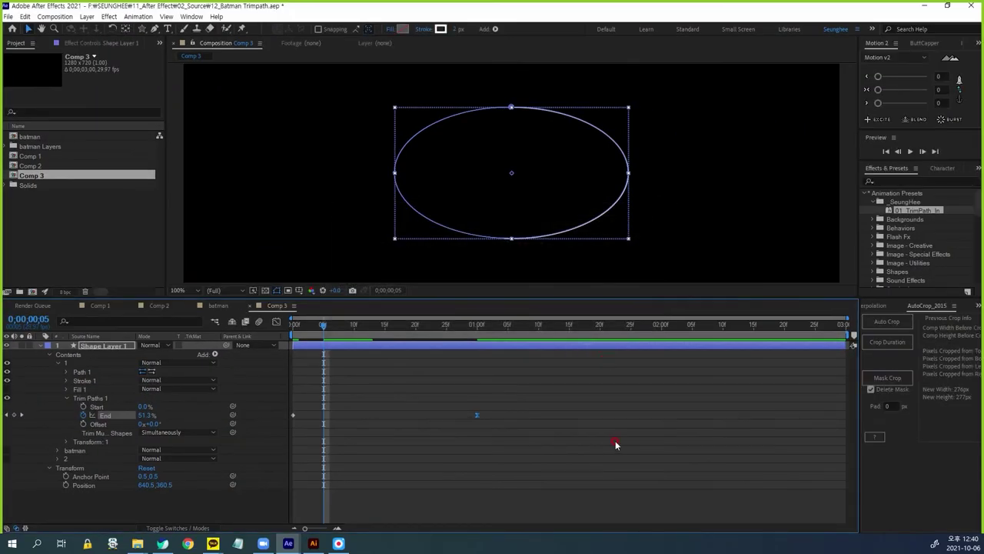
Step: Return to the first frame with nothing selected and make the batman and 2 groups visible again
left_click(180, 510)
left_click_drag(322, 326, 240, 341)
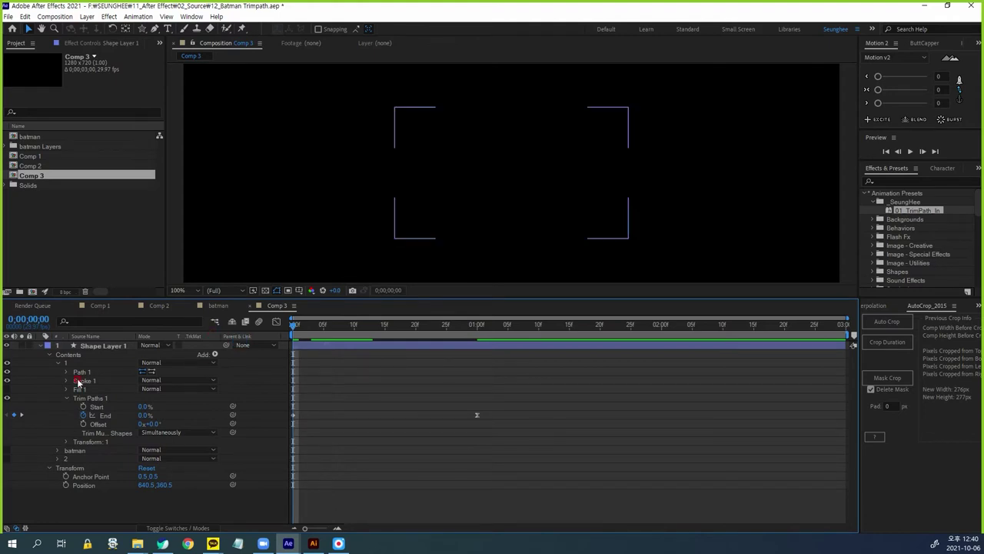
left_click(7, 451)
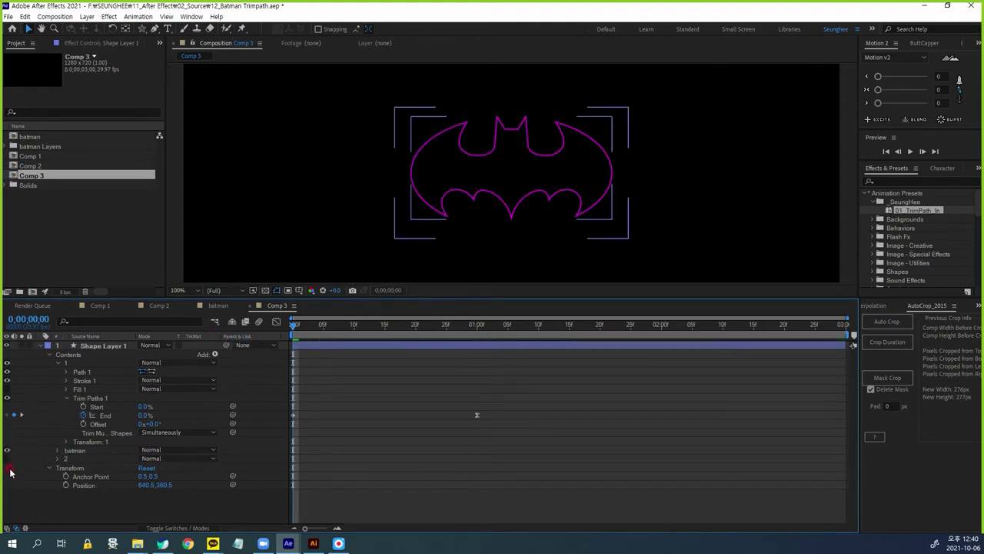
left_click(7, 459)
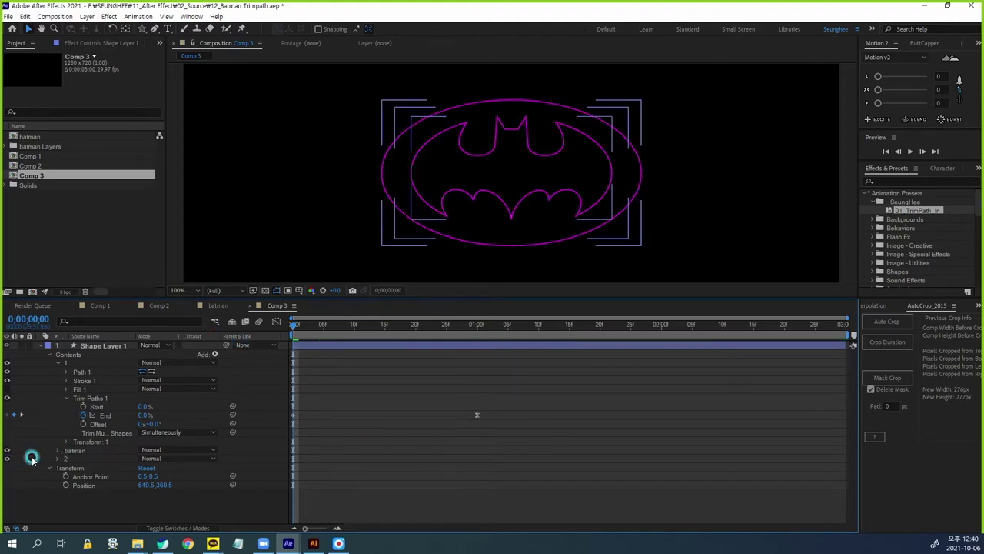
Step: Copy group 1's Trim Paths 1 and paste it into the batman group at 0;00;00;15
left_click(77, 451)
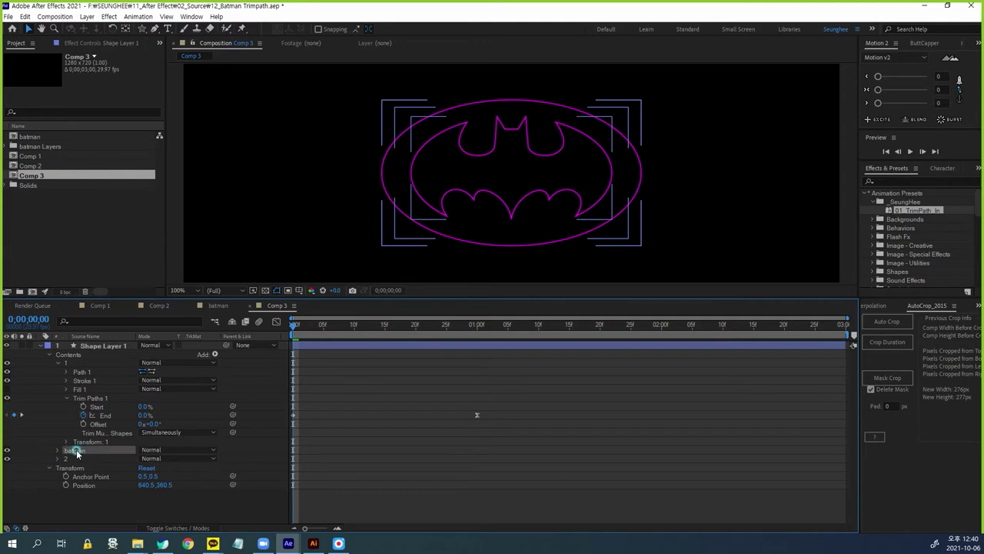
left_click(93, 399)
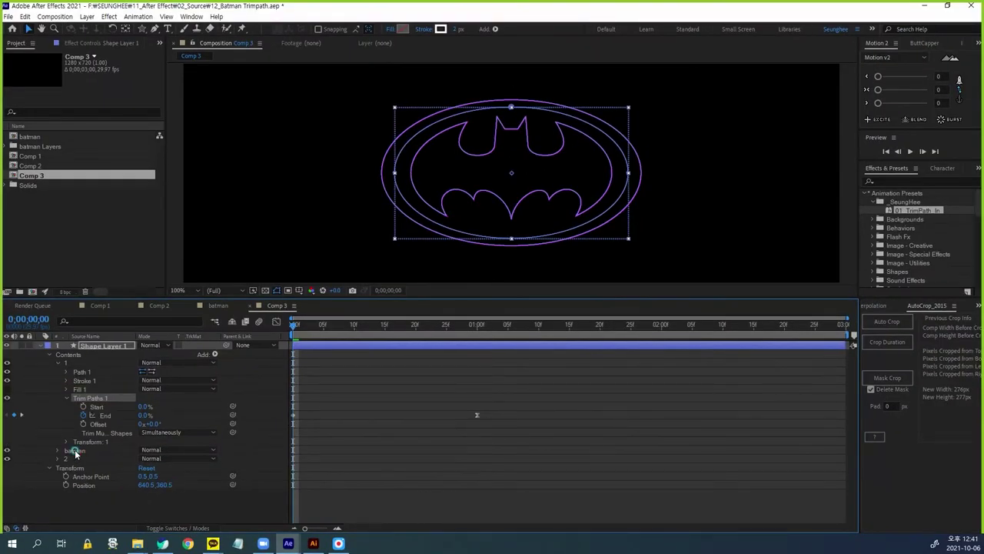
left_click(75, 452)
left_click(386, 329)
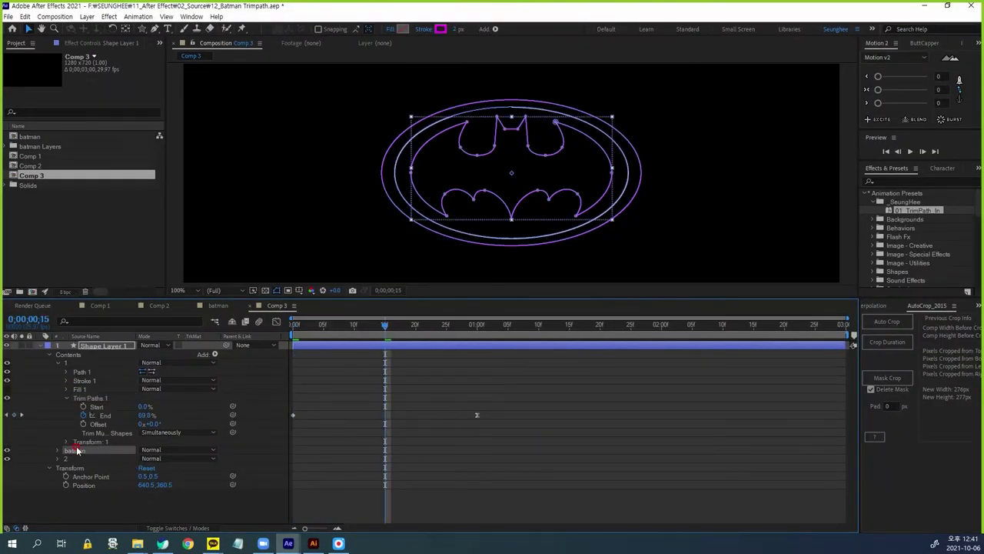
key("ctrl+v")
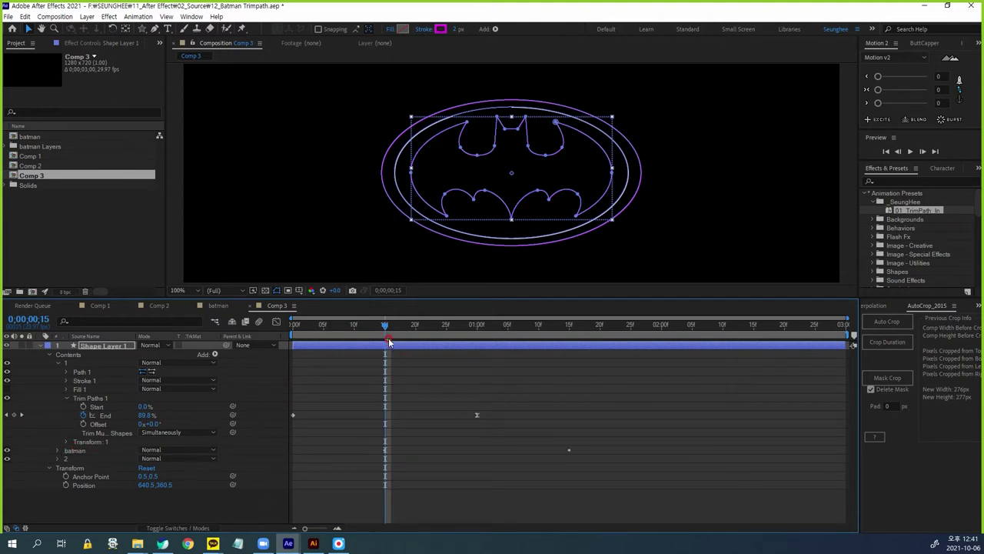
Step: Paste the same animated Trim Paths into group 2 at 0;00;01;00
left_click(353, 519)
mouse_move(389, 335)
left_mouse_down()
mouse_move(556, 339)
mouse_move(477, 346)
left_mouse_up()
left_click(74, 468)
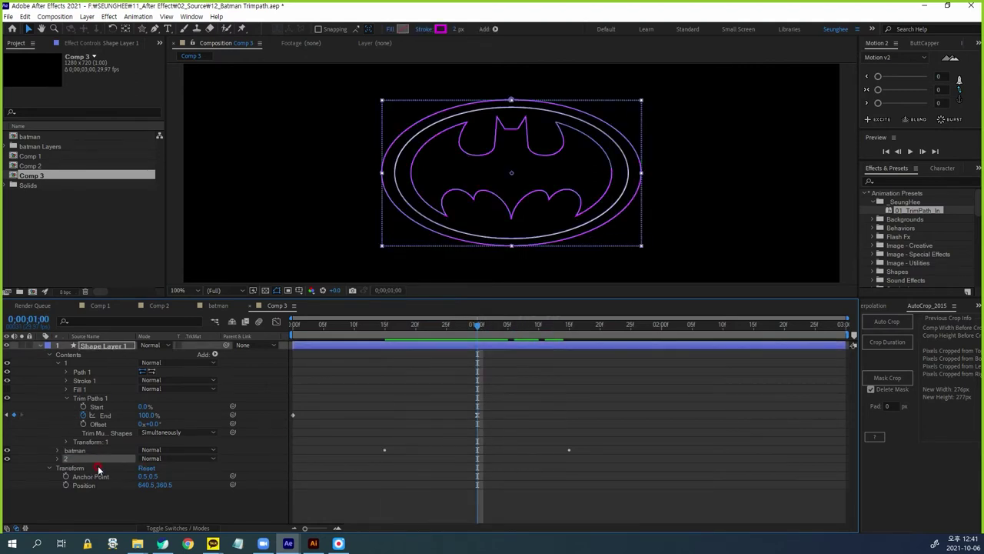
left_click(424, 453)
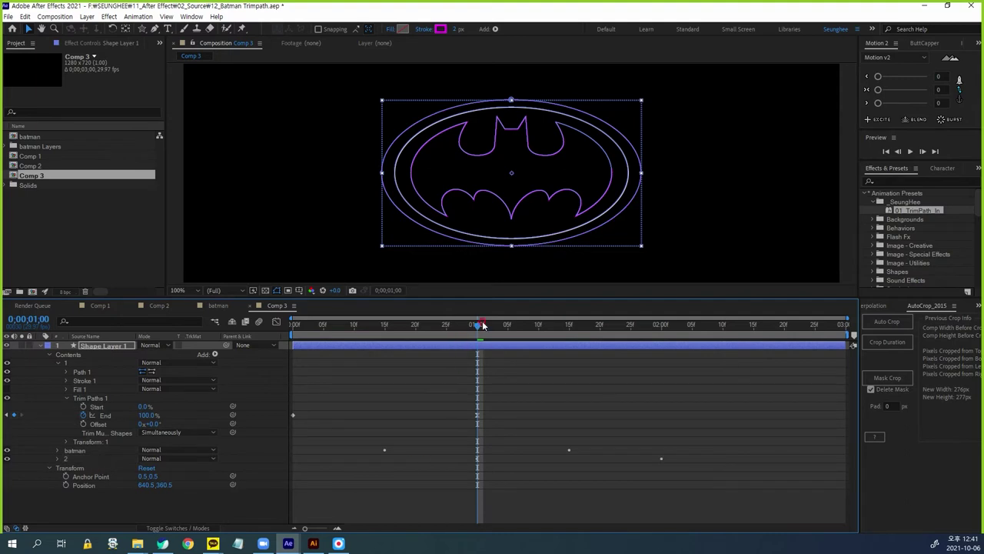
Step: Hide the mask and shape path outlines and review the line drawing up to 0;00;01;25
left_click_drag(479, 329, 558, 329)
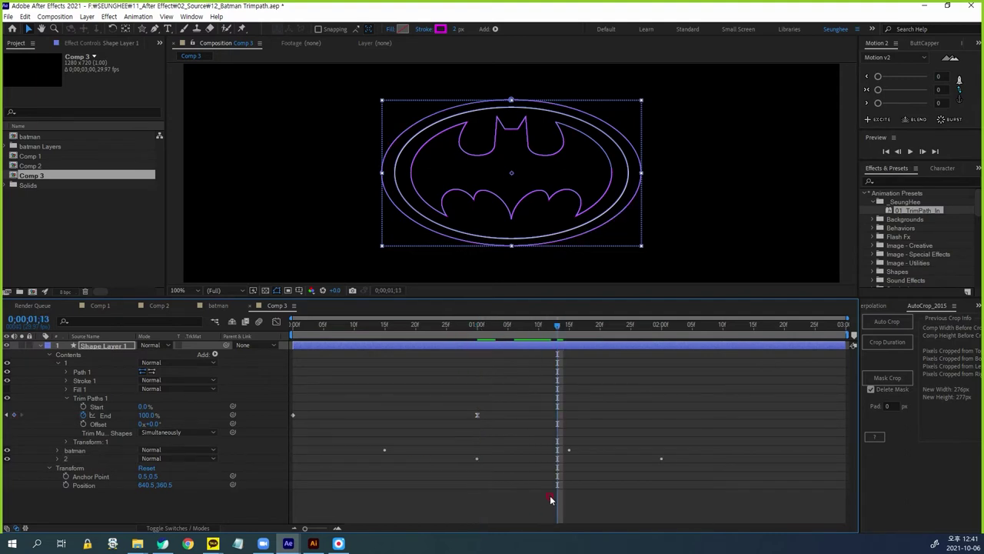
left_click(546, 517)
left_click(276, 290)
left_click_drag(557, 329, 631, 348)
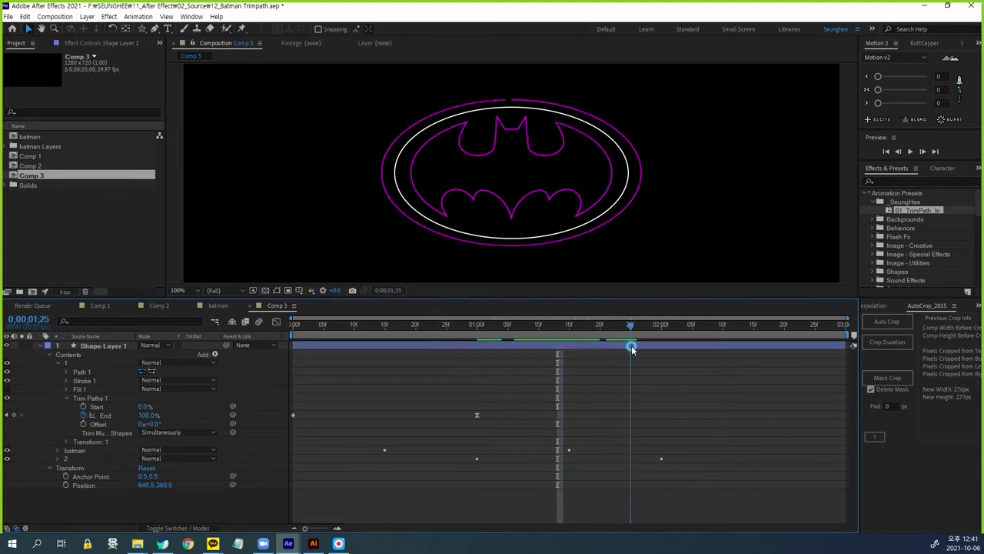
Step: Change the batman group's stroke color to yellow
left_click(115, 386)
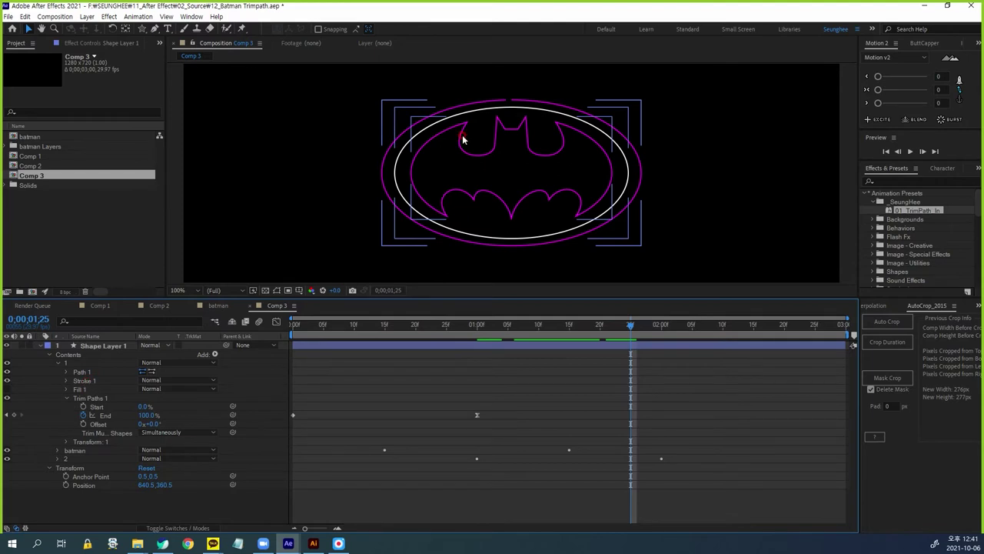
left_click(77, 451)
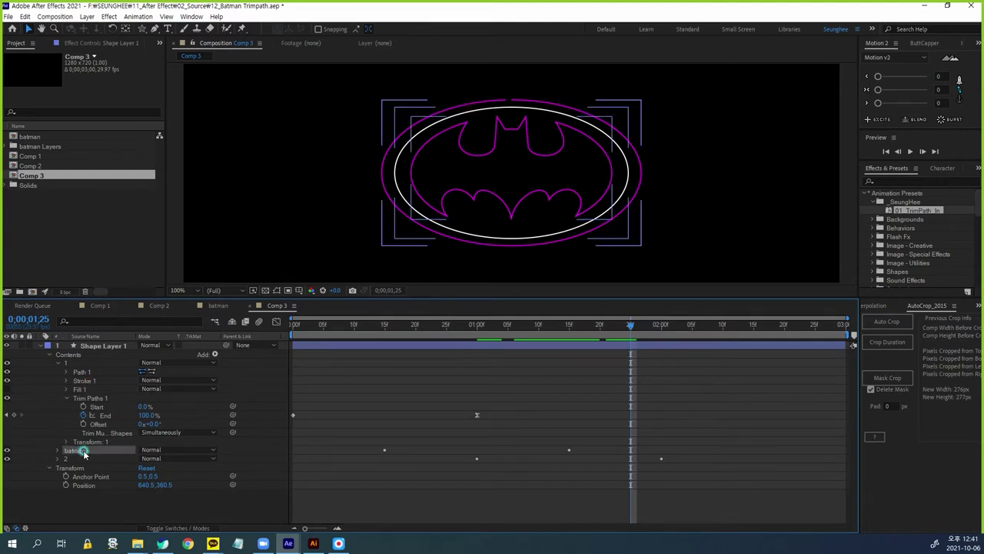
left_click(440, 29)
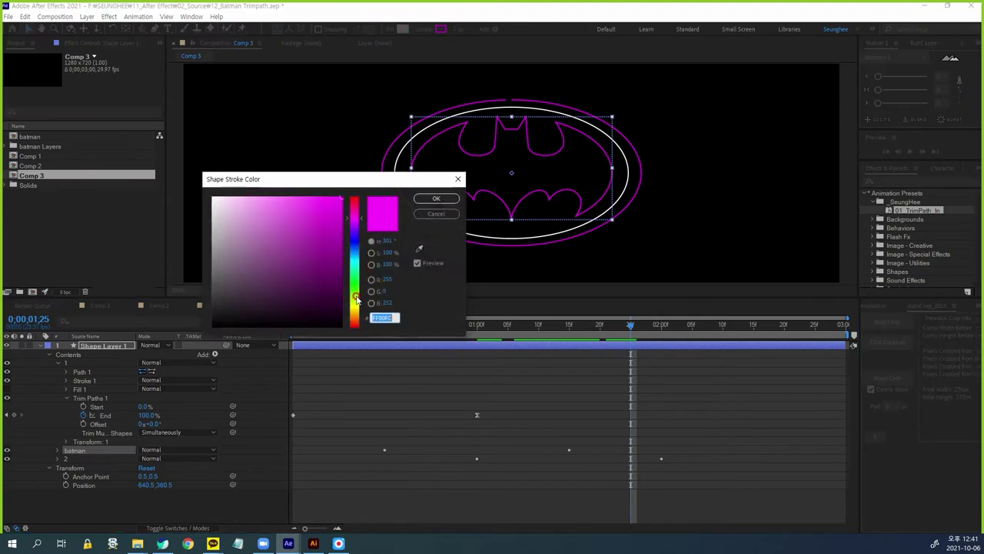
left_click(355, 308)
left_click(433, 198)
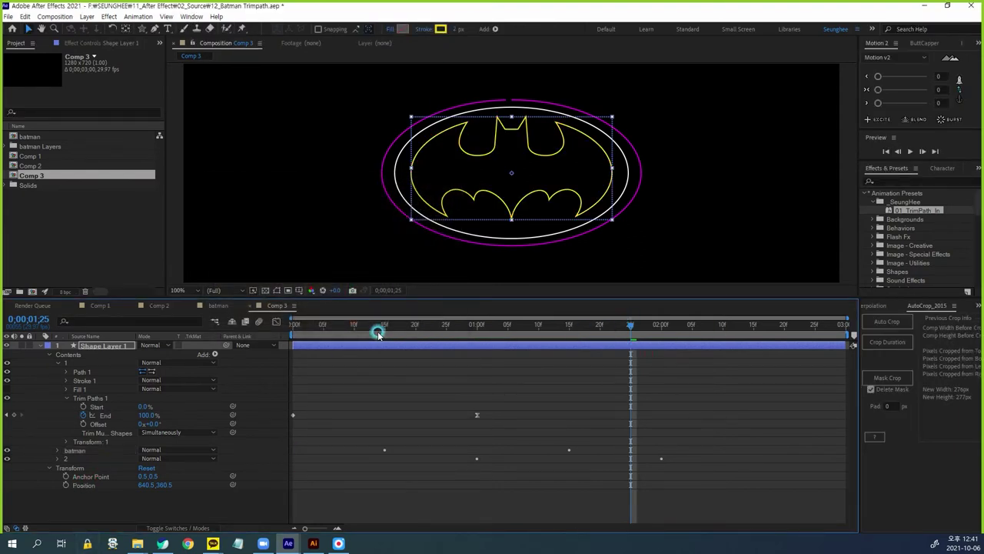
Step: Return to the first frame and show only the keyframed properties of Shape Layer 1
left_click_drag(305, 327, 248, 346)
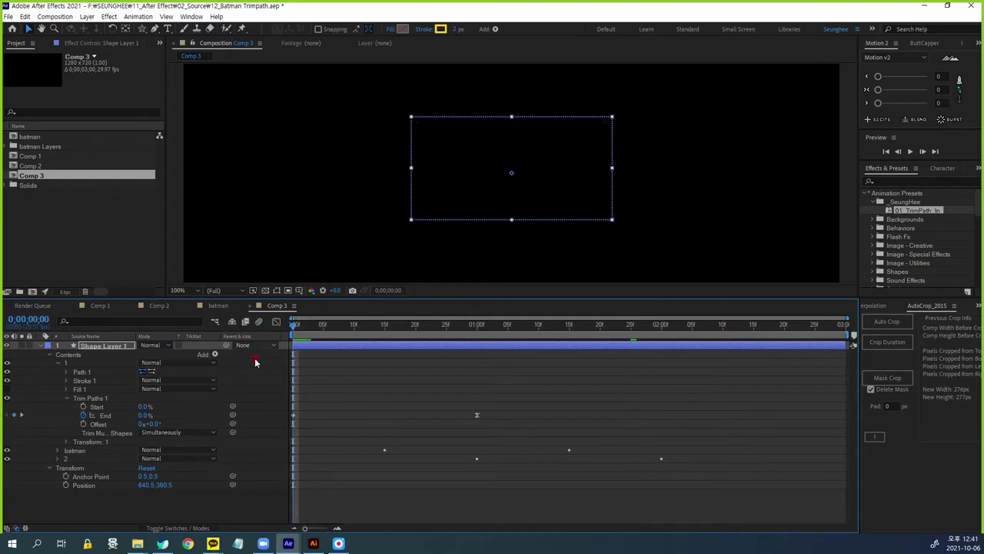
left_click_drag(110, 501, 67, 345)
left_click(94, 512)
left_click(101, 346)
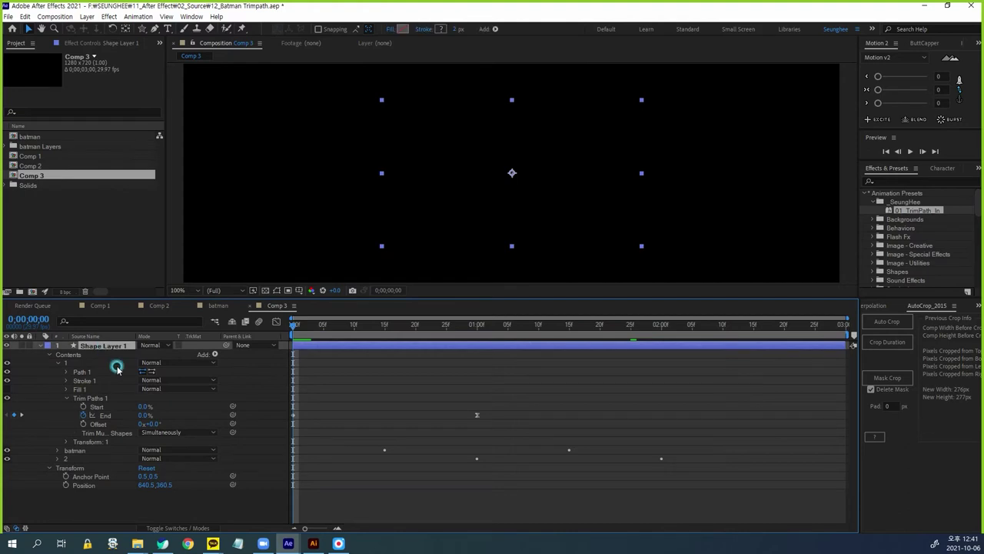
key("u")
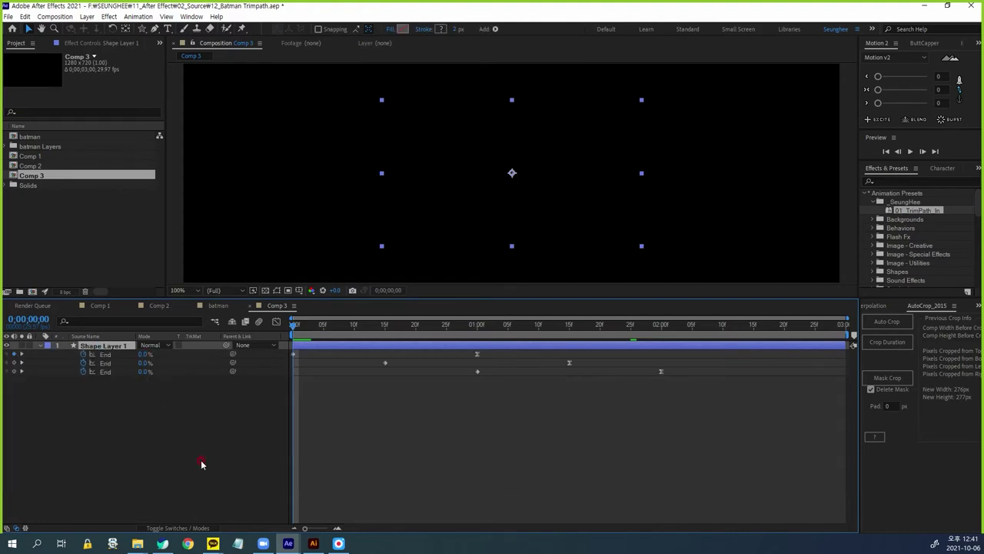
Step: Deselect the layer and preview the staggered line drawing from the first frame
mouse_move(294, 329)
left_mouse_down()
mouse_move(630, 334)
mouse_move(667, 350)
mouse_move(154, 369)
left_mouse_up()
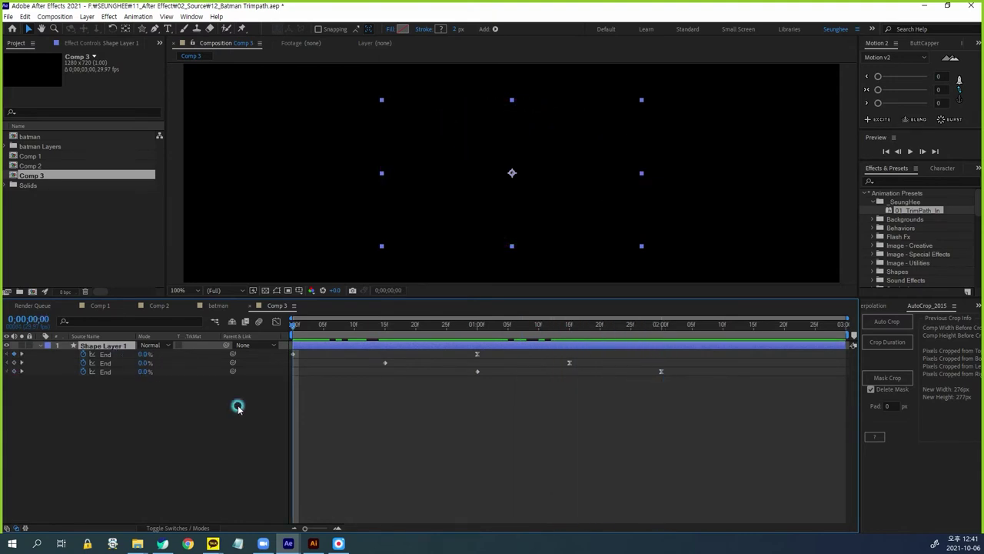
left_click(450, 462)
key("space")
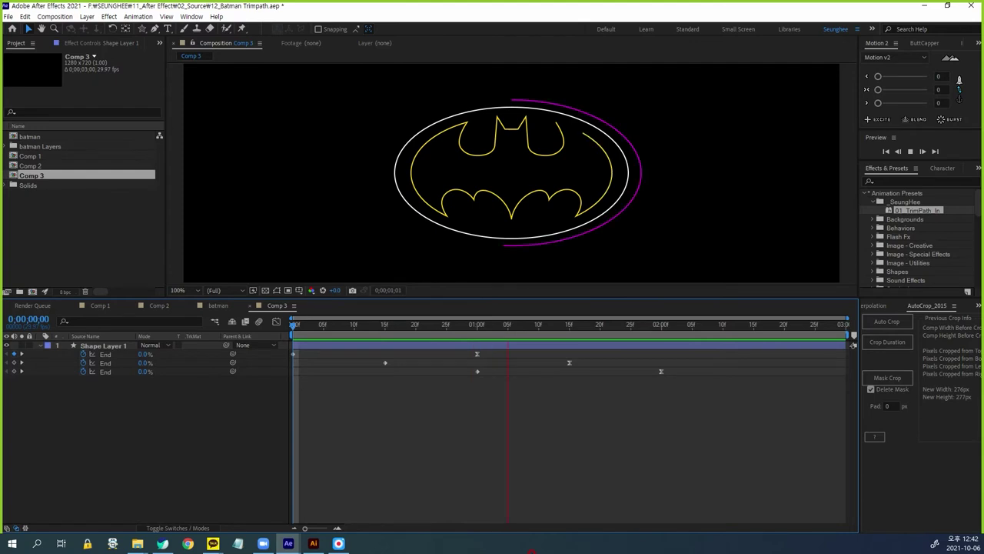
key("space")
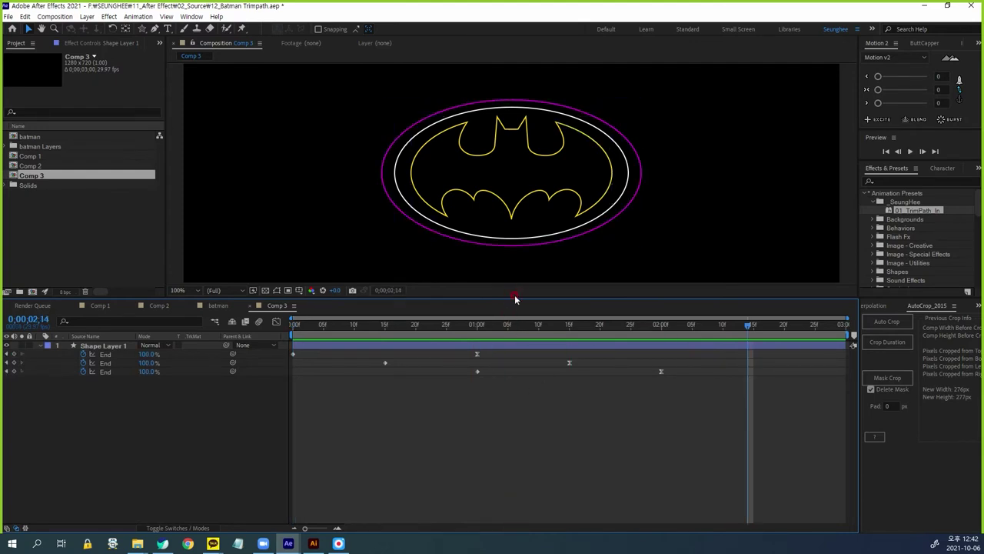
Step: Enlarge the composition view and examine where the bat outline starts drawing between frames 17 and 25
left_click_drag(516, 296, 495, 360)
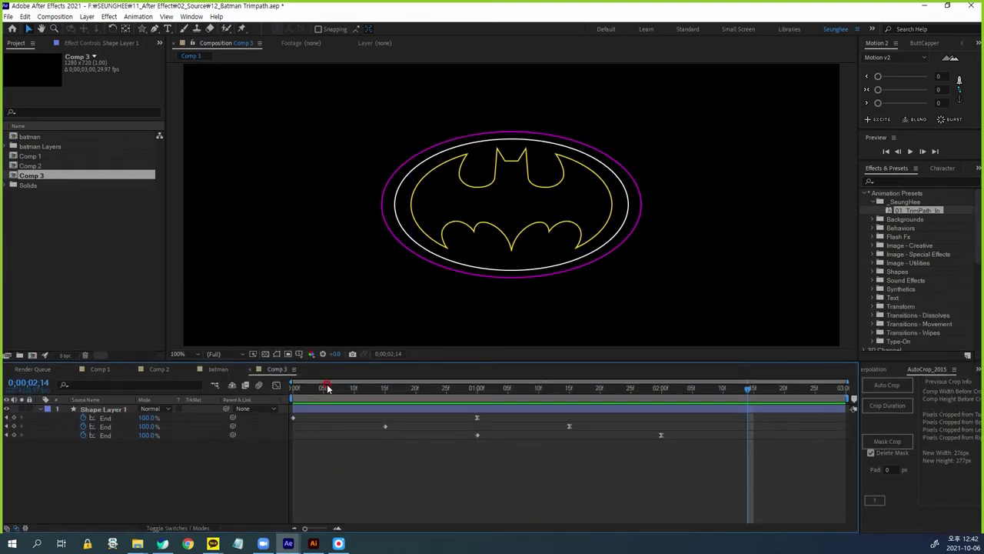
left_click_drag(336, 386, 399, 397)
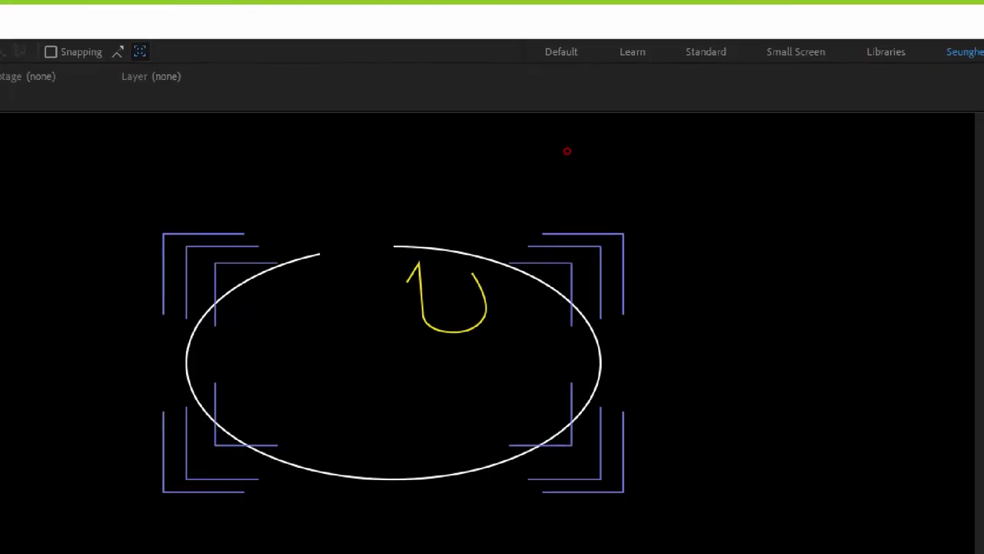
mouse_move(488, 269)
left_mouse_down()
mouse_move(454, 296)
mouse_move(490, 302)
left_mouse_up()
mouse_move(322, 268)
left_mouse_down()
mouse_move(332, 267)
mouse_move(318, 269)
left_mouse_up()
key("Escape")
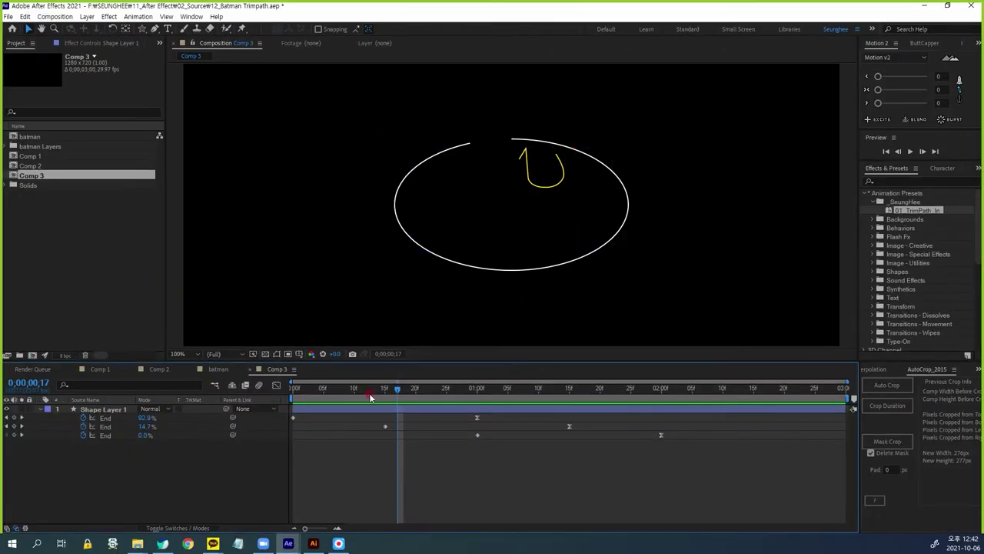
left_click_drag(401, 393, 446, 389)
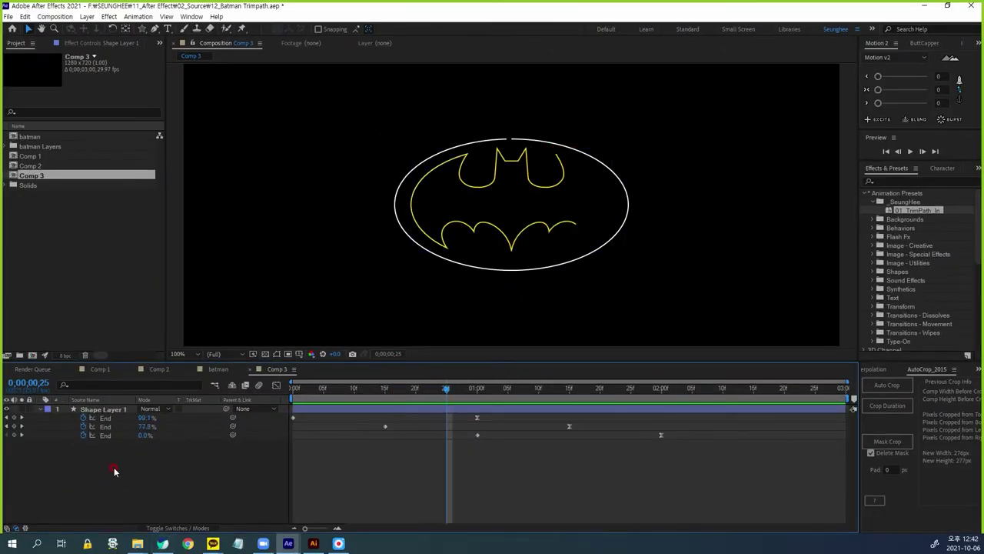
Step: Reveal all modified properties of Shape Layer 1 and select Path 1 in the batman group
left_click(102, 409)
key("u")
key("u")
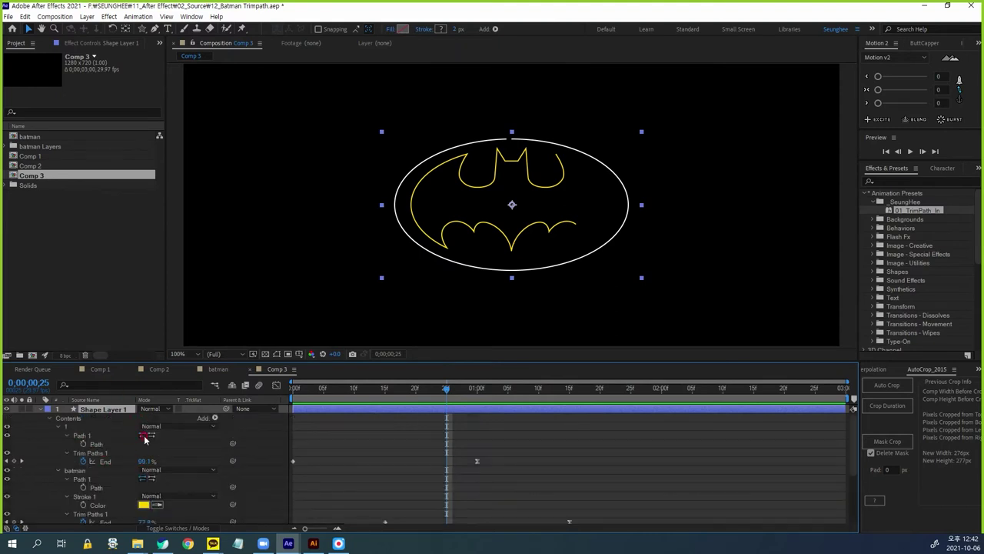
left_click(85, 479)
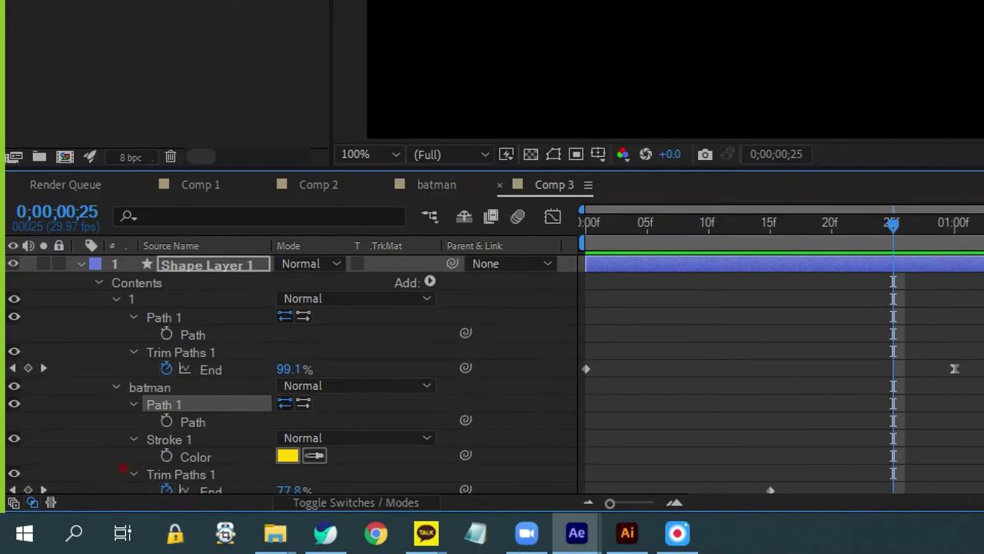
mouse_move(147, 372)
left_mouse_down()
mouse_move(117, 400)
mouse_move(144, 392)
left_mouse_up()
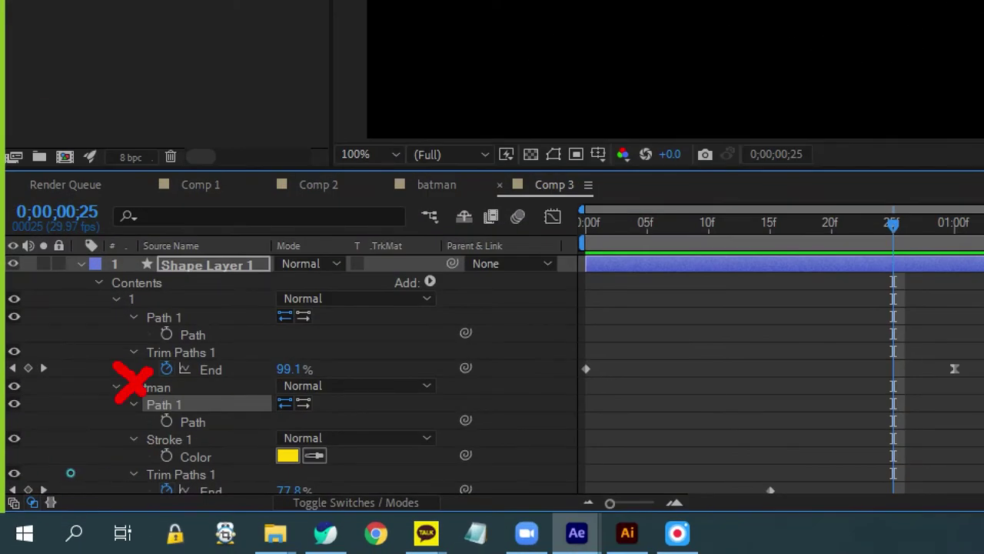
mouse_move(217, 410)
left_mouse_down()
mouse_move(201, 433)
mouse_move(226, 445)
left_mouse_up()
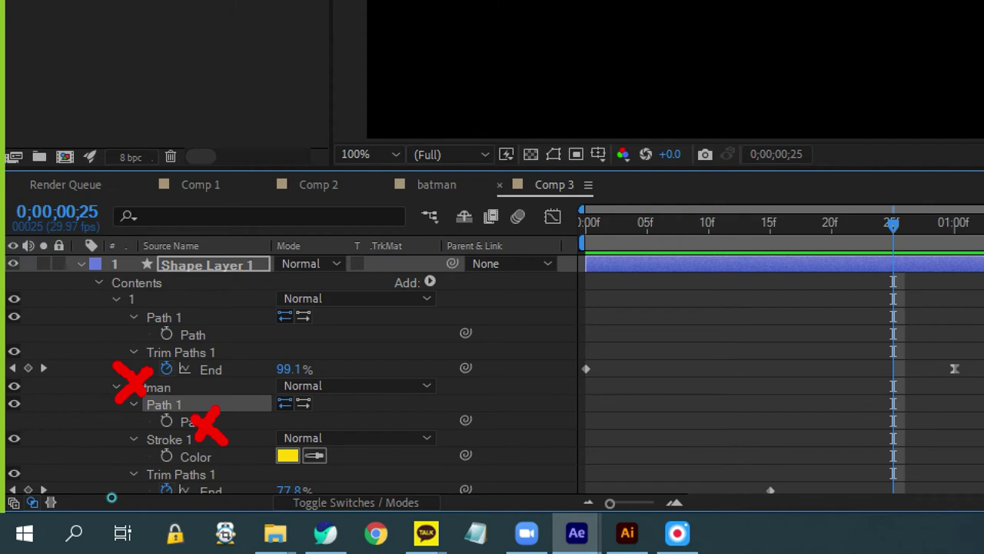
mouse_move(123, 409)
left_mouse_down()
mouse_move(201, 406)
mouse_move(143, 387)
mouse_move(117, 394)
mouse_move(114, 429)
left_mouse_up()
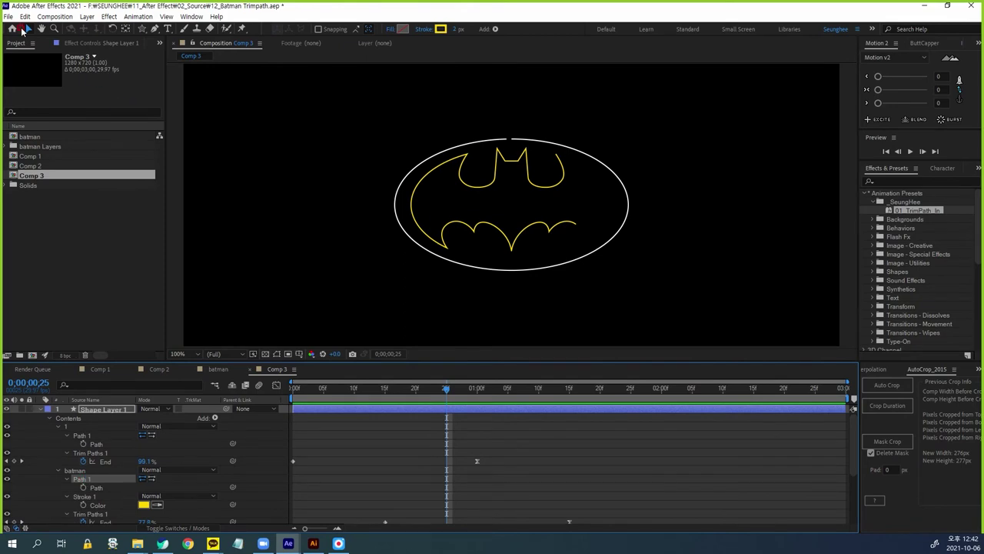
Step: Show the shape path outlines and set the tip of the bat's left ear as the path's first vertex
left_click(276, 355)
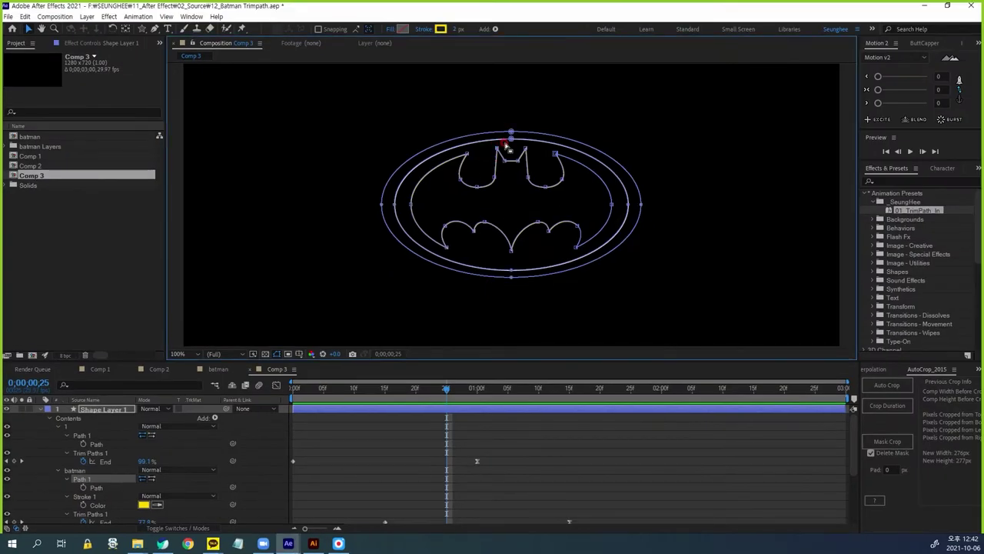
key("period")
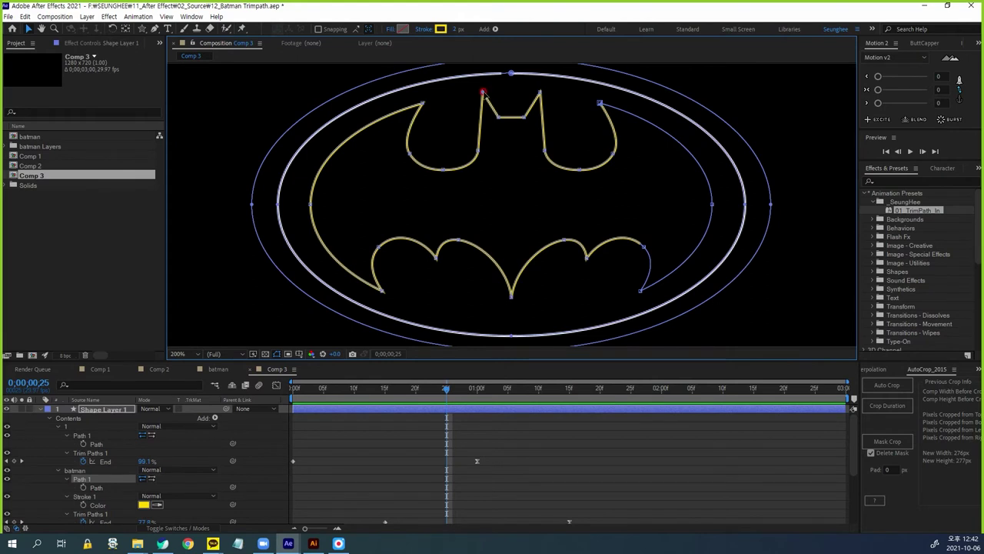
right_click(483, 93)
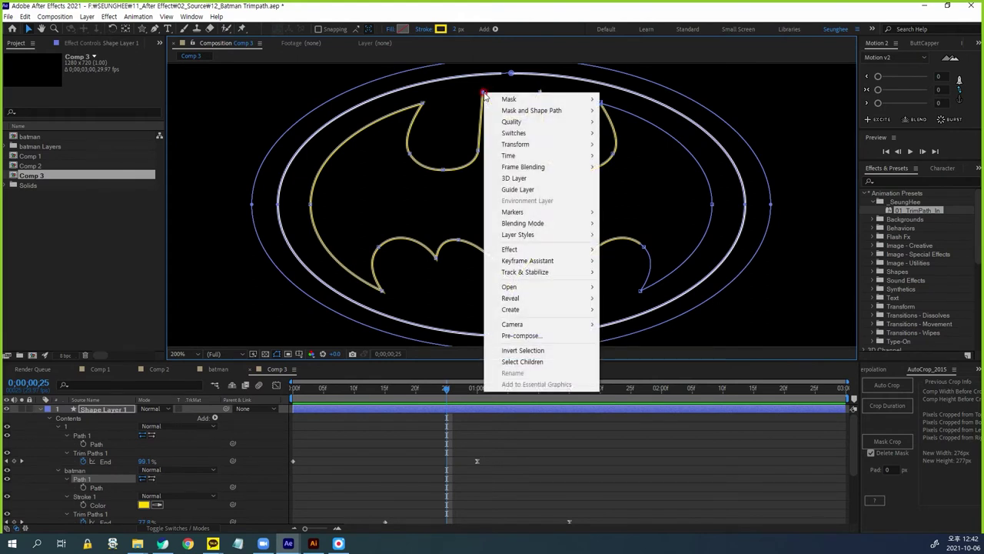
mouse_move(529, 112)
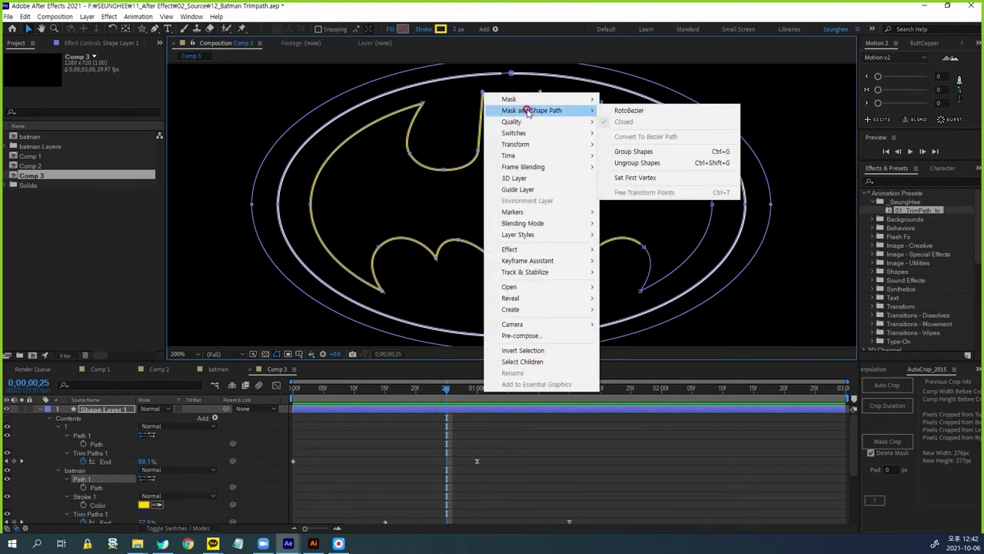
left_click(652, 180)
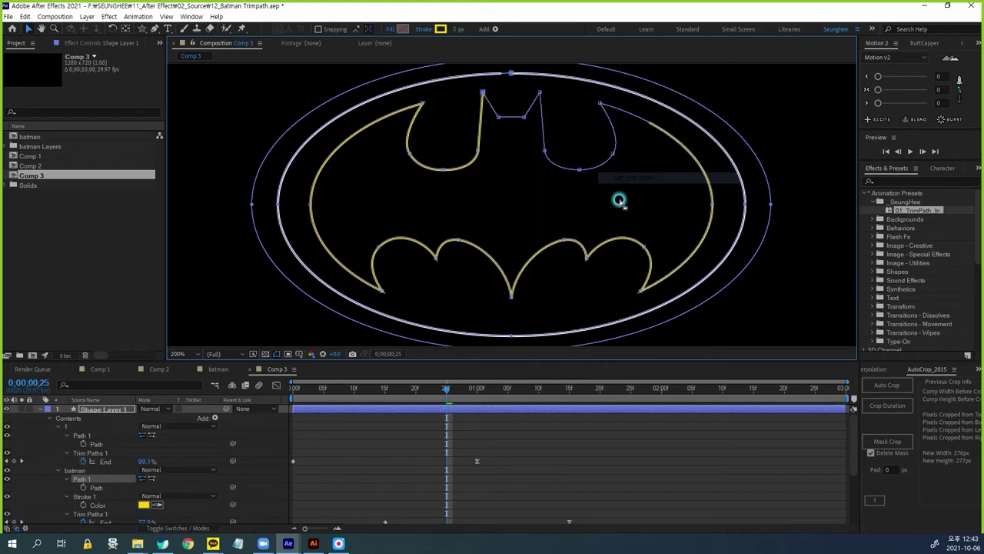
Step: Check the bat outline's new drawing start up to 0;00;01;15, with the layer deselected, and preview the animation from the first frame
mouse_move(448, 402)
left_mouse_down()
mouse_move(461, 402)
mouse_move(387, 405)
mouse_move(569, 416)
left_mouse_up()
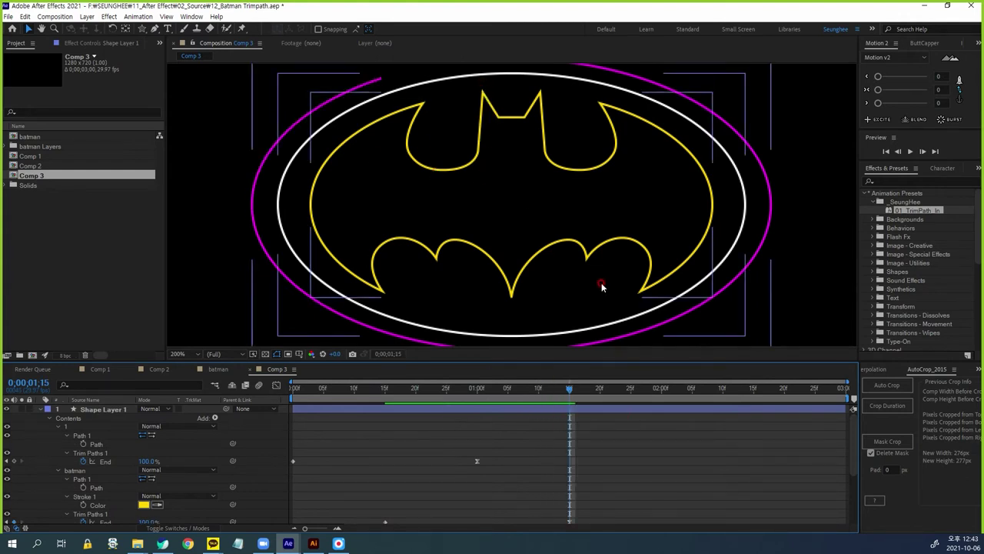
key("comma")
left_click_drag(569, 397, 182, 400)
key("space")
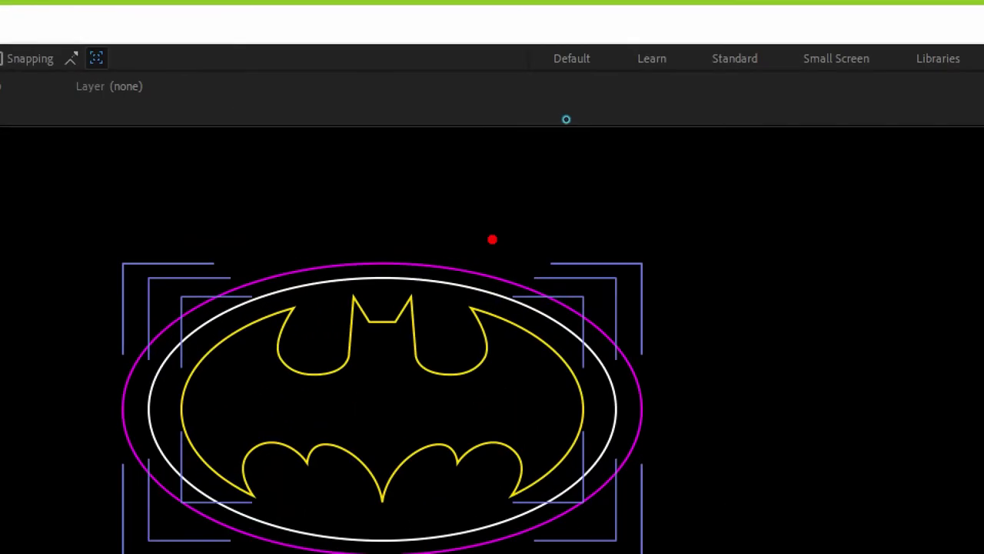
left_click_drag(440, 281, 516, 186)
mouse_move(530, 115)
left_mouse_down()
mouse_move(466, 281)
mouse_move(492, 152)
left_mouse_up()
mouse_move(482, 93)
left_mouse_down()
mouse_move(269, 390)
mouse_move(852, 186)
left_mouse_up()
left_click_drag(850, 186, 799, 248)
left_click_drag(853, 188, 938, 250)
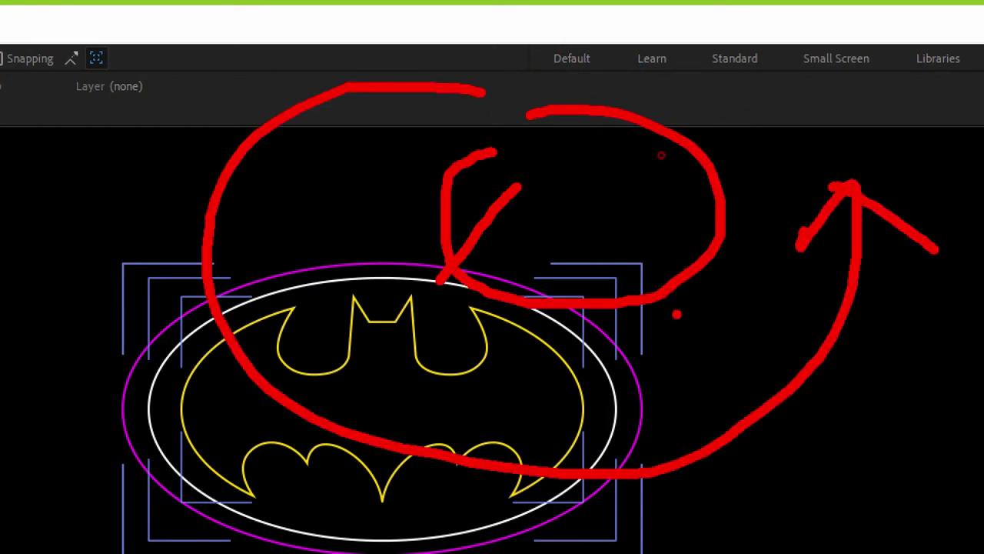
Step: Reverse the direction of Path 1 in shape group 1 of Shape Layer 1
key("Escape")
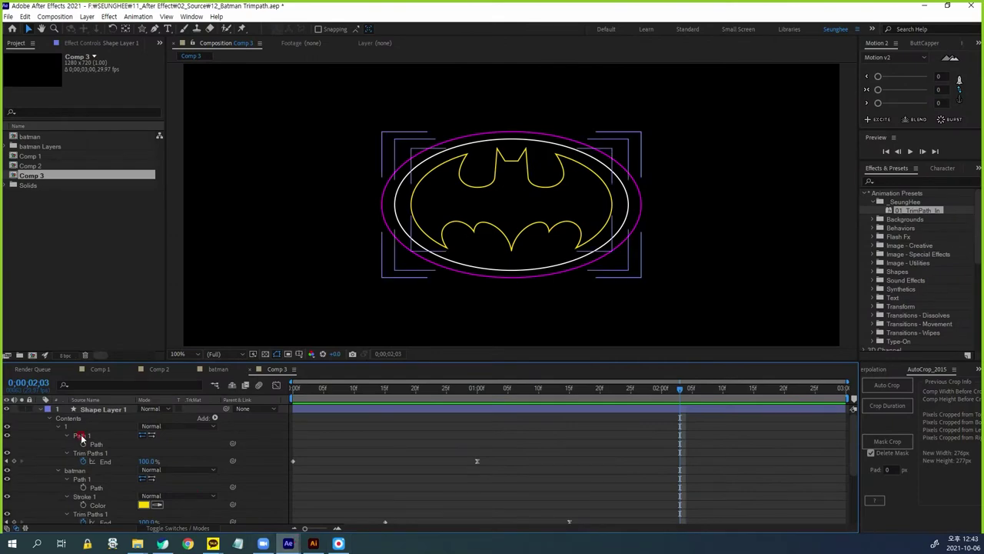
left_click(83, 436)
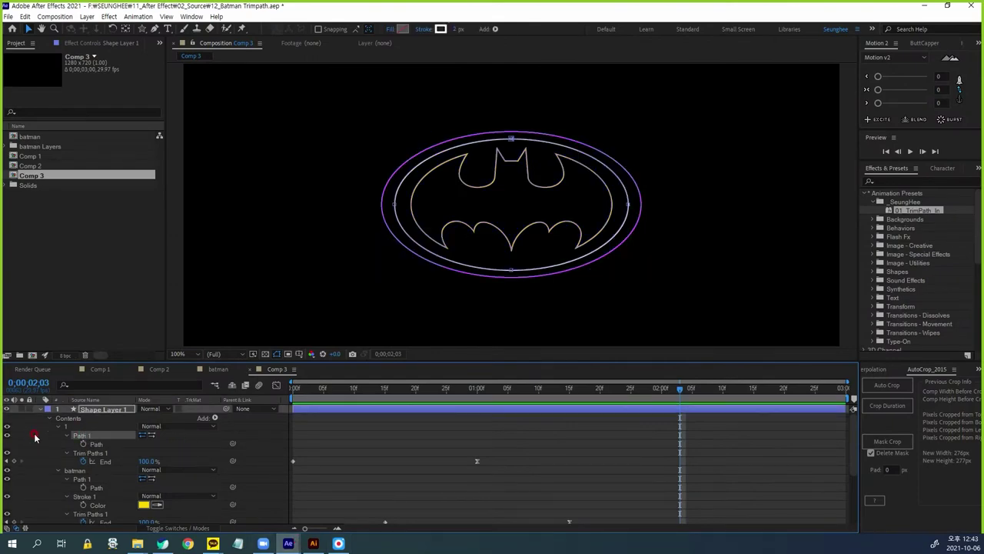
key("ctrl+1")
left_click_drag(93, 422, 98, 435)
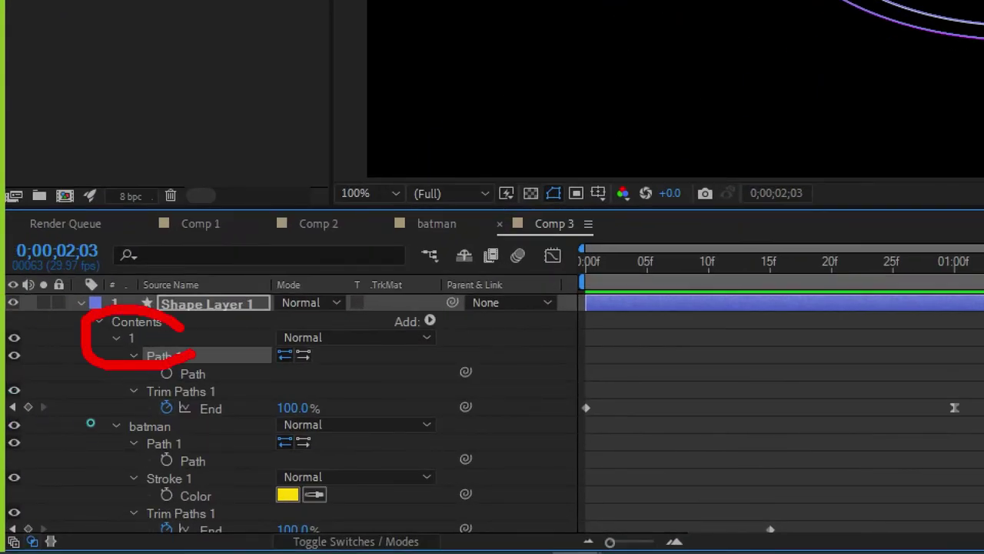
mouse_move(317, 339)
left_mouse_down()
mouse_move(293, 352)
mouse_move(315, 335)
left_mouse_up()
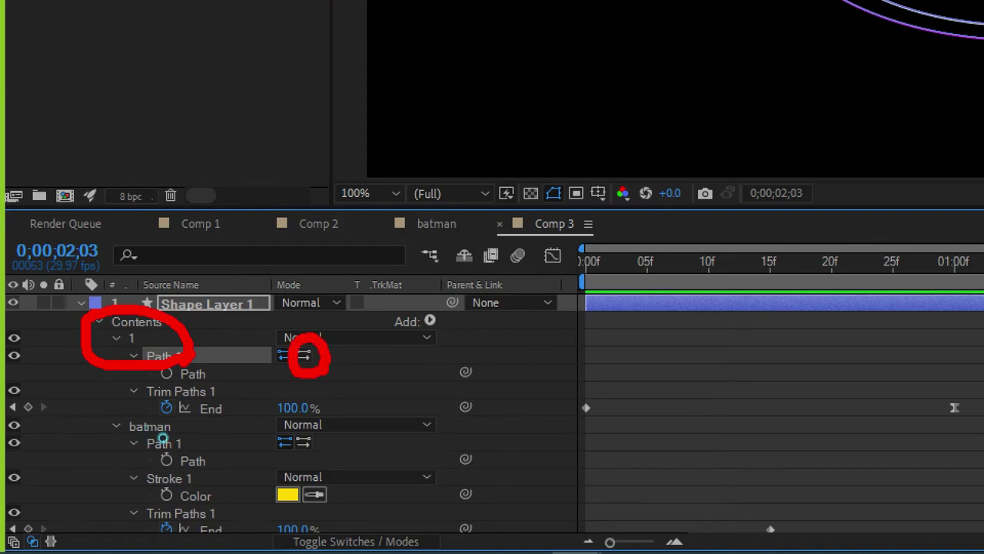
key("Escape")
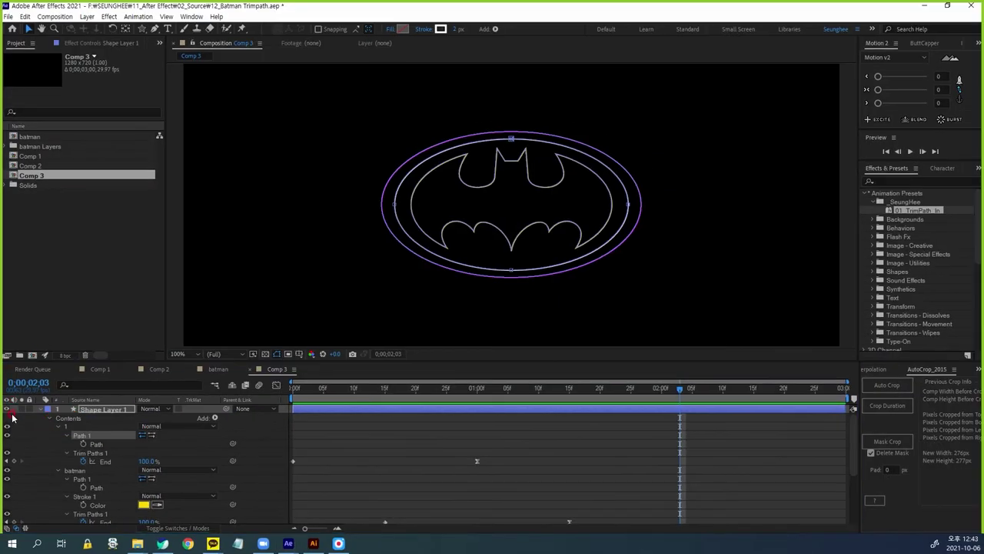
left_click(303, 356)
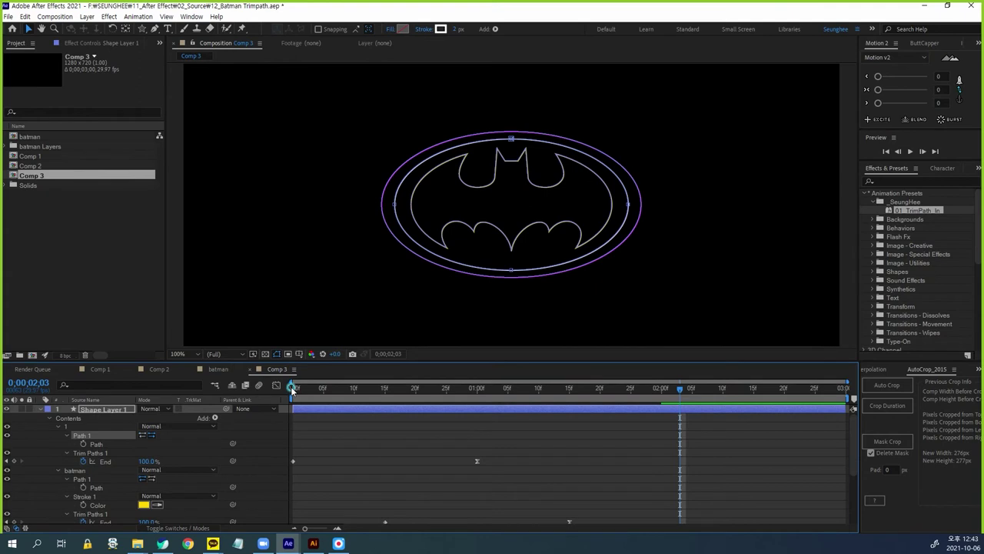
Step: Preview the animation from the first frame to check the reversed ellipse drawing, and deselect the layer
left_click(292, 388)
key("space")
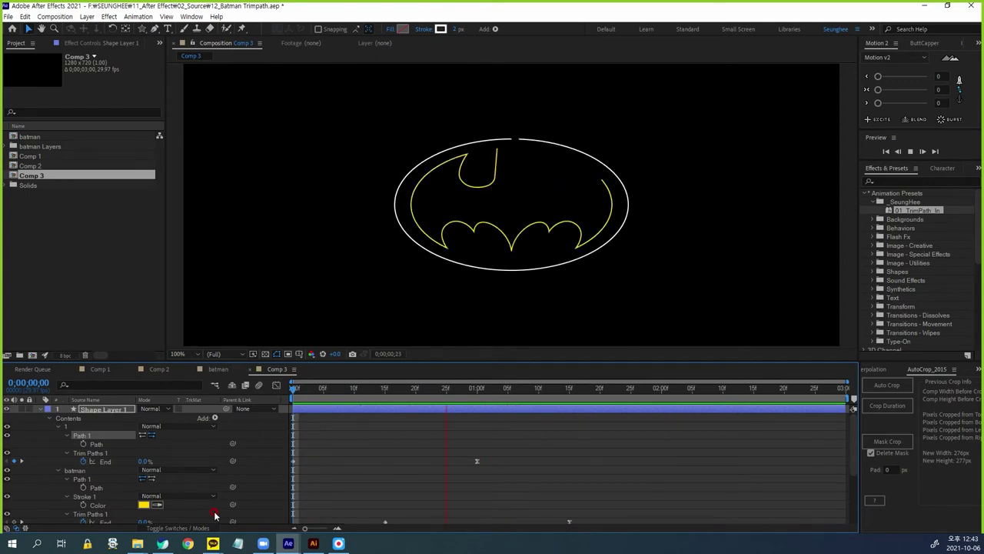
key("space")
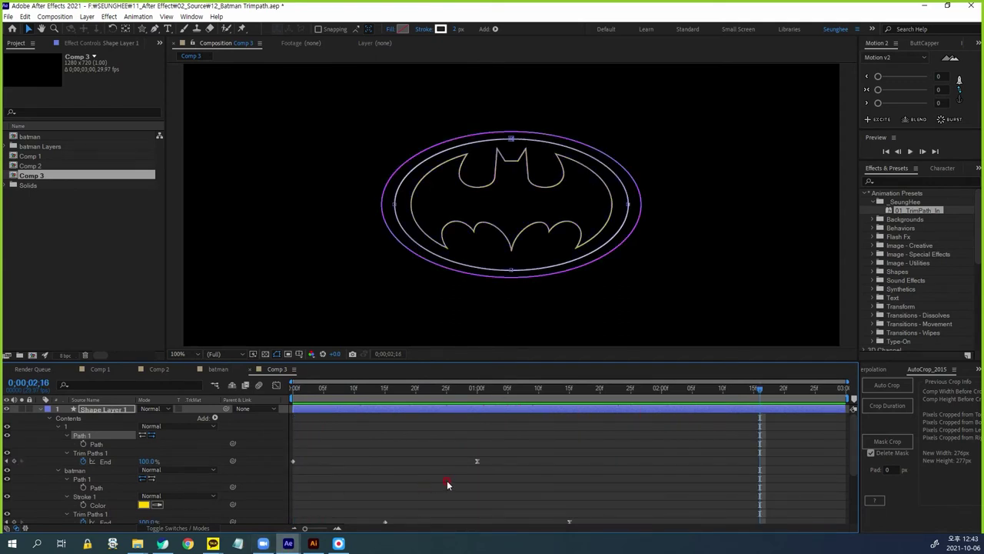
left_click(627, 516)
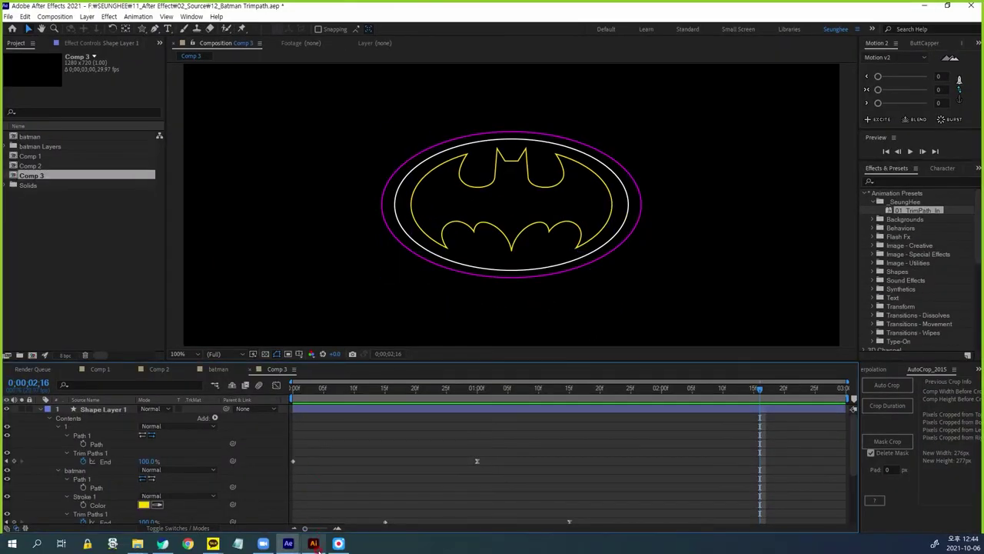
Step: Switch to Illustrator and draw a yellow circle about 13 px wide on the bat's head as one eye
left_click(313, 543)
left_click(10, 104)
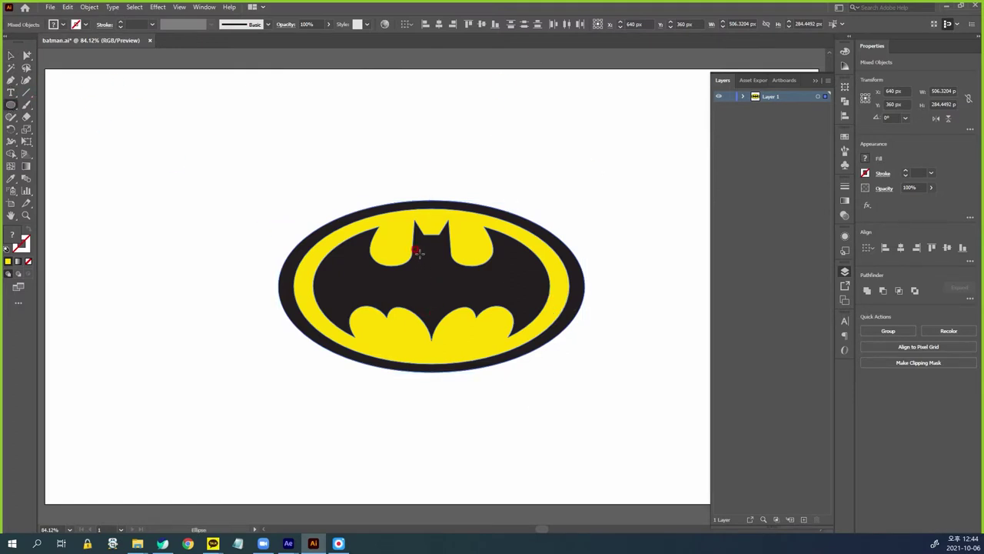
left_click_drag(419, 253, 428, 261)
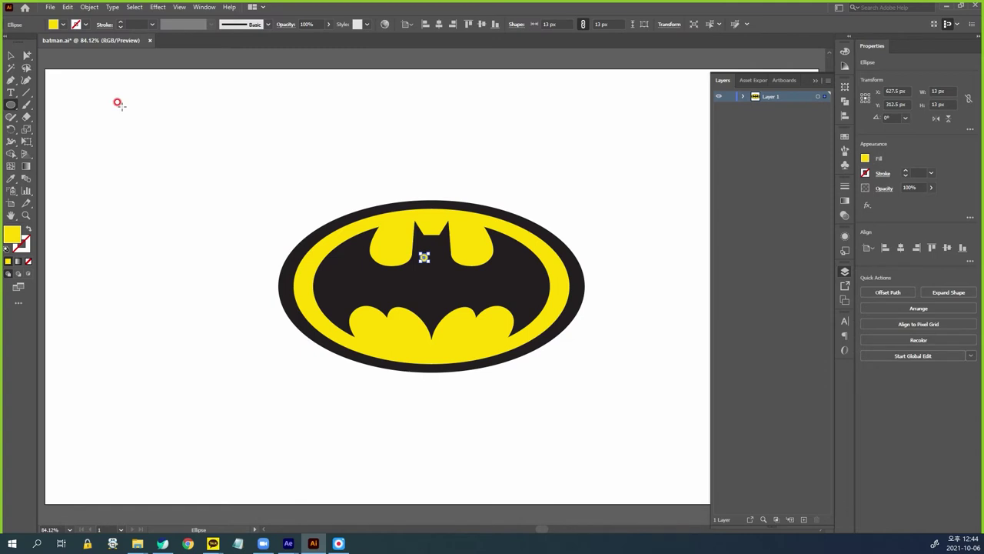
left_click(10, 56)
left_click(513, 193)
key("ctrl+space")
left_click_drag(288, 153, 553, 352)
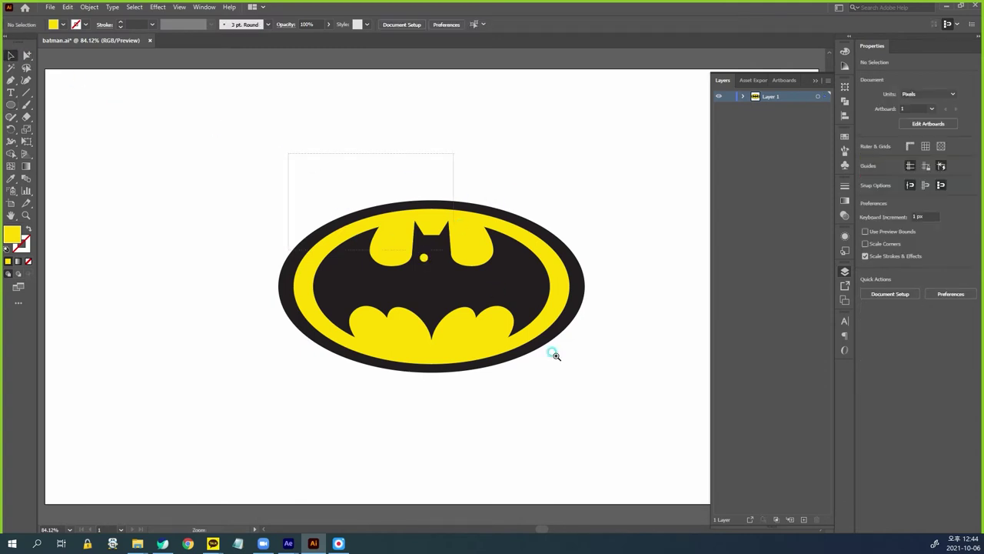
left_click(555, 354)
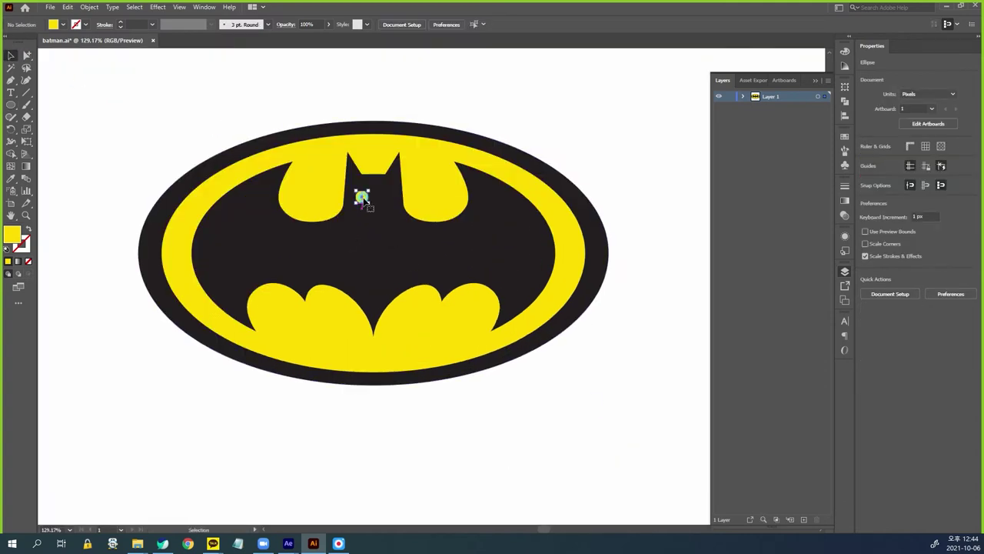
Step: Duplicate the eye circle horizontally to form the second eye, and select both circles
left_click(361, 197)
left_click_drag(361, 197, 385, 196)
key("ctrl+shift+a")
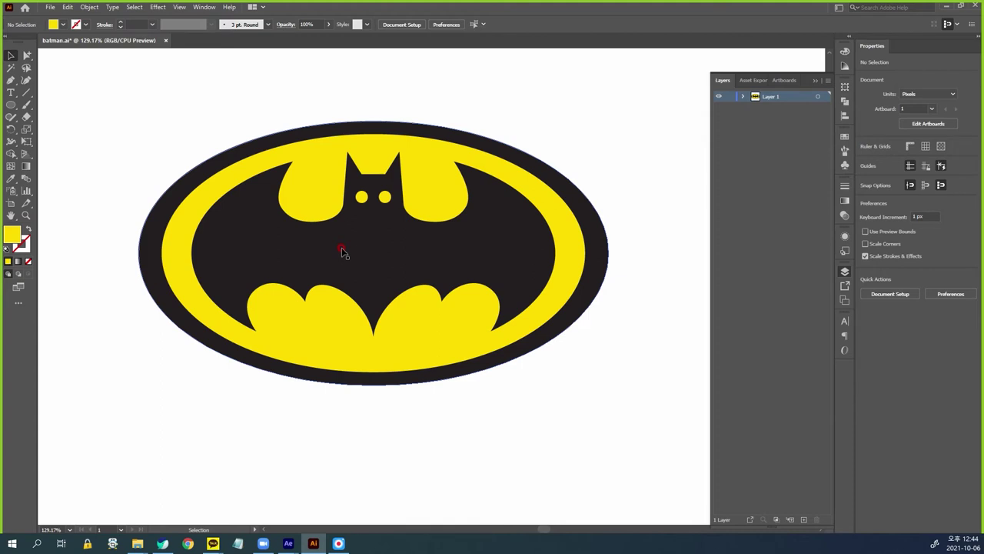
left_click(363, 198)
left_click(385, 198, "shift")
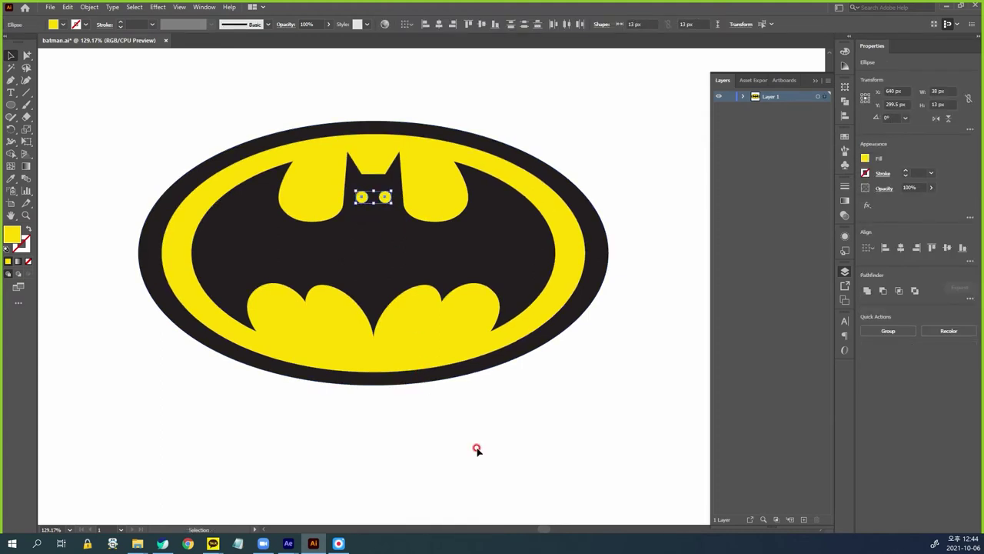
Step: Switch to After Effects and try adding the two eye circles to Shape Layer 1 through a Pen-drawn path at the first frame
mouse_move(290, 545)
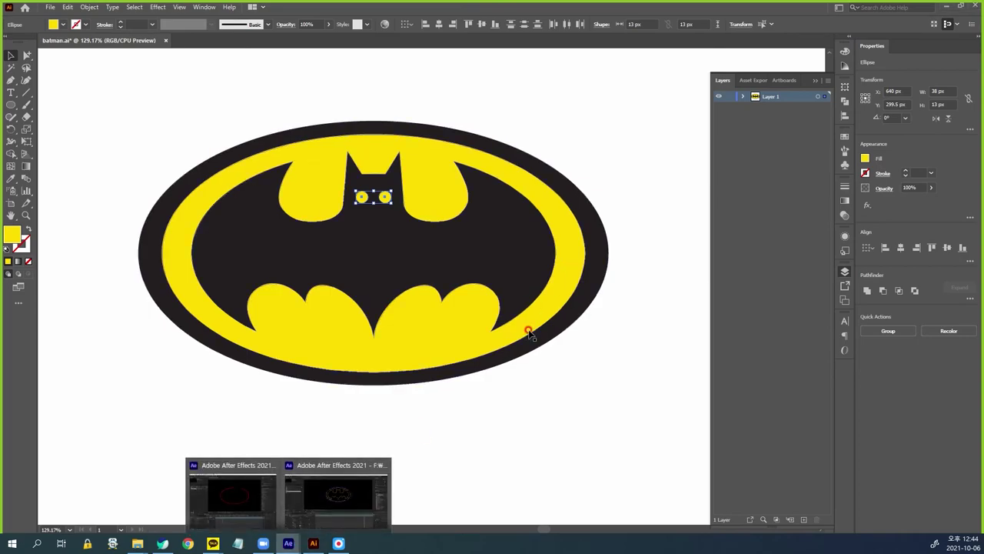
left_click(342, 517)
left_click(107, 412)
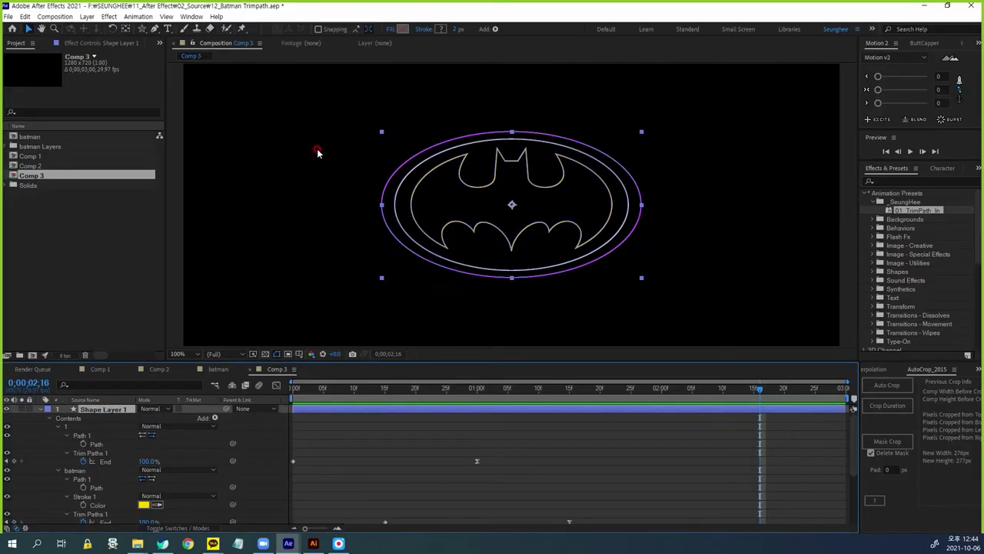
left_click(154, 29)
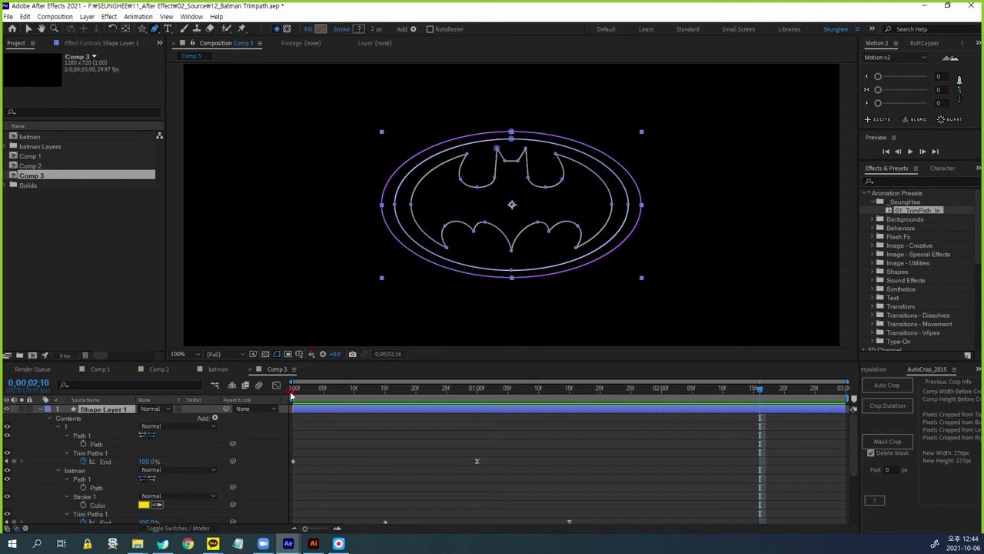
left_click(290, 390)
left_click(507, 182)
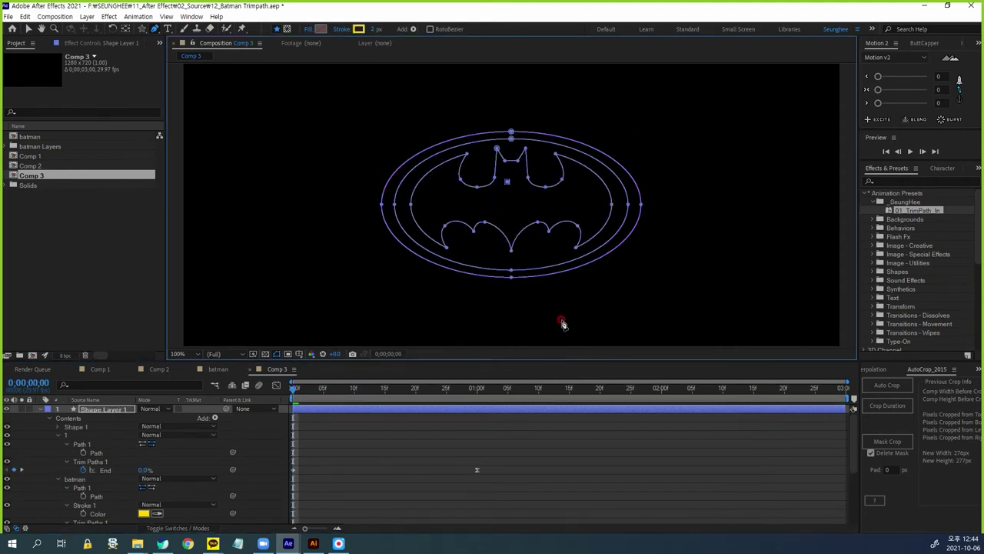
key("ctrl+z")
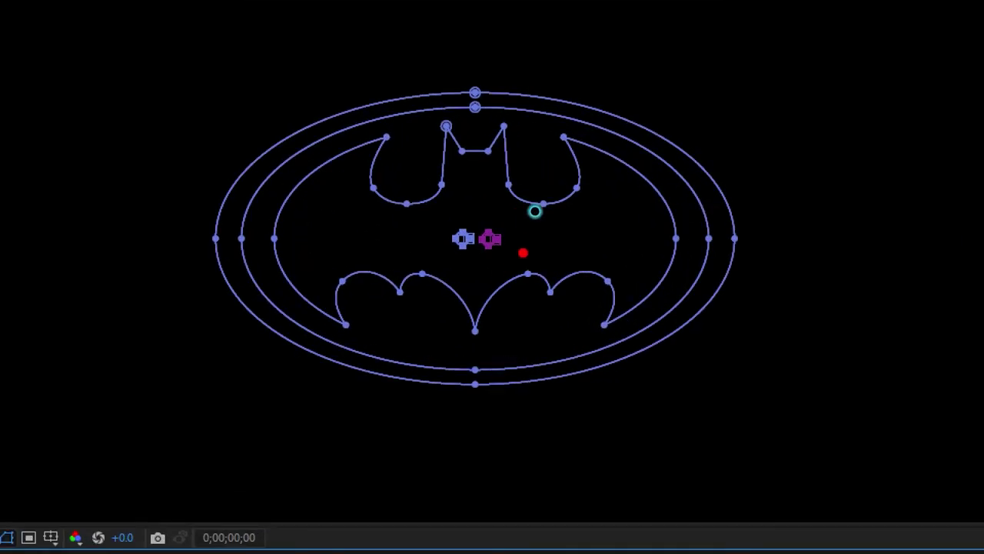
mouse_move(523, 252)
left_mouse_down()
mouse_move(507, 192)
mouse_move(527, 257)
left_mouse_up()
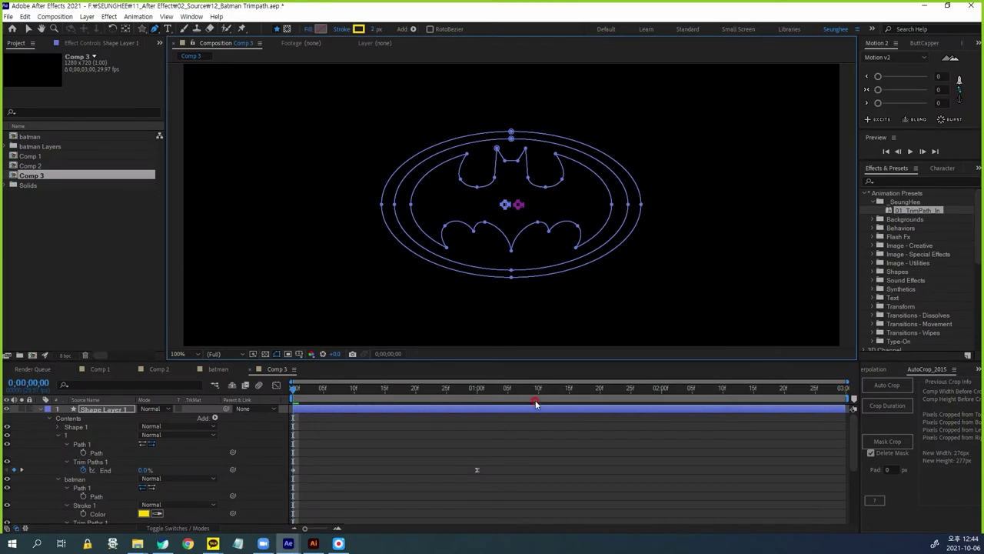
left_click(407, 444)
key("ctrl+z")
Step: Move the current time to 0;00;01;25, and collapse and deselect Shape Layer 1
left_click(119, 410)
left_click(630, 390)
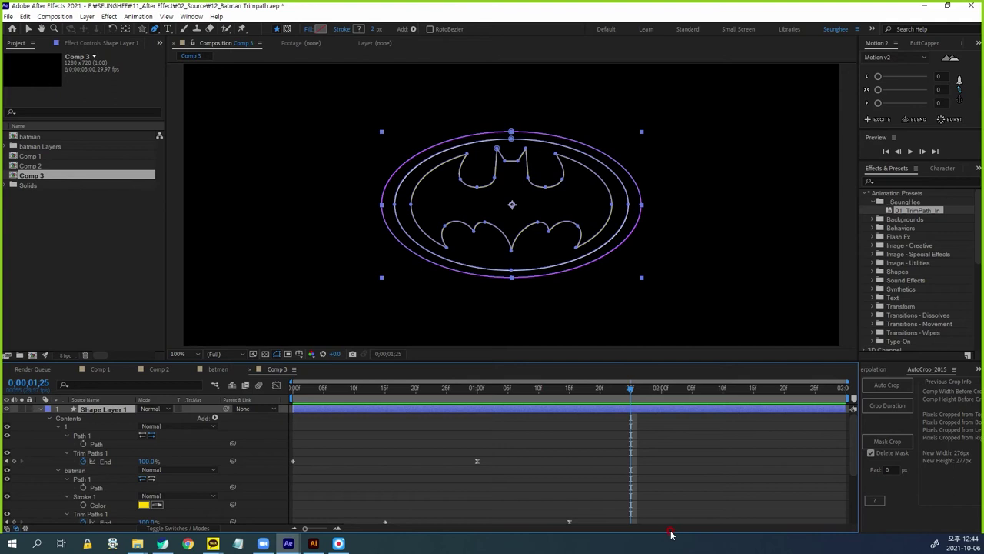
left_click(44, 409)
left_click(374, 493)
Step: Switch to Illustrator, delete the two eye circles and return to the After Effects project
left_click(313, 543)
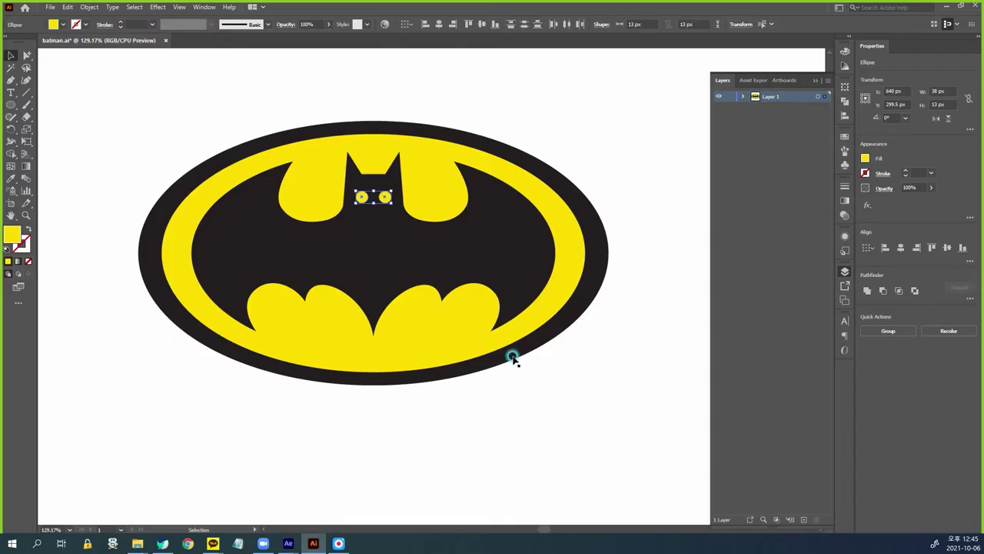
key("Delete")
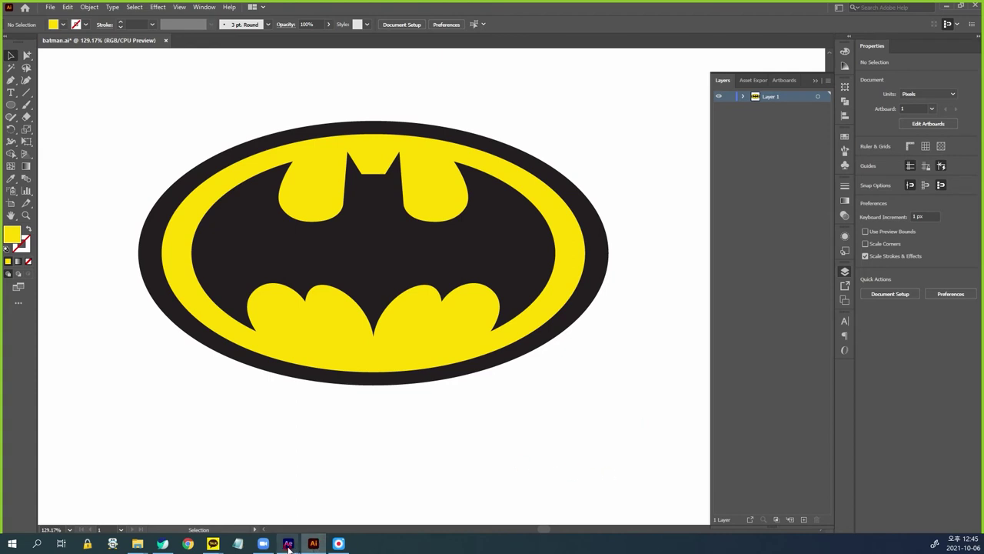
mouse_move(289, 544)
left_click(346, 501)
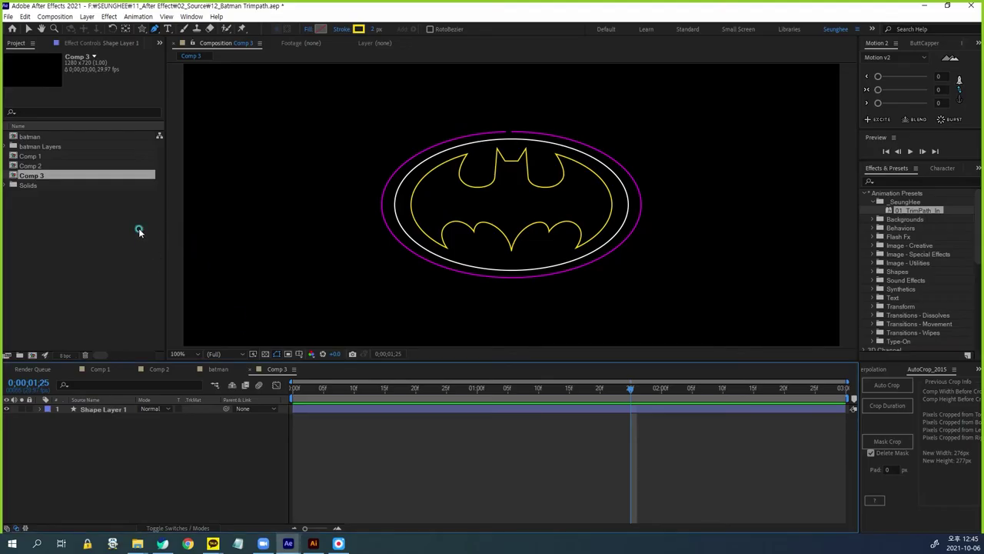
Step: Import batman.ai as a composition with layer-size footage dimensions and open the imported composition
left_click(116, 233)
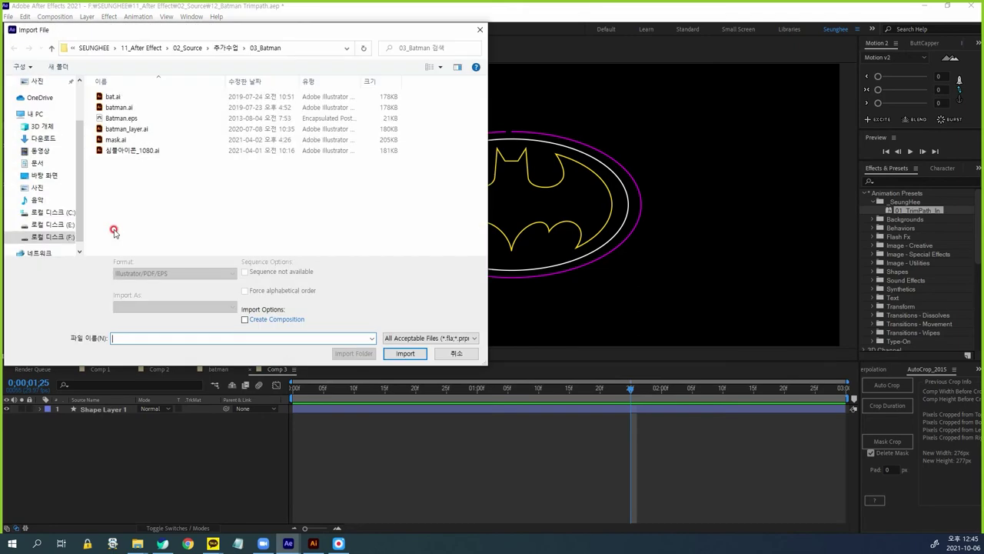
left_click(119, 108)
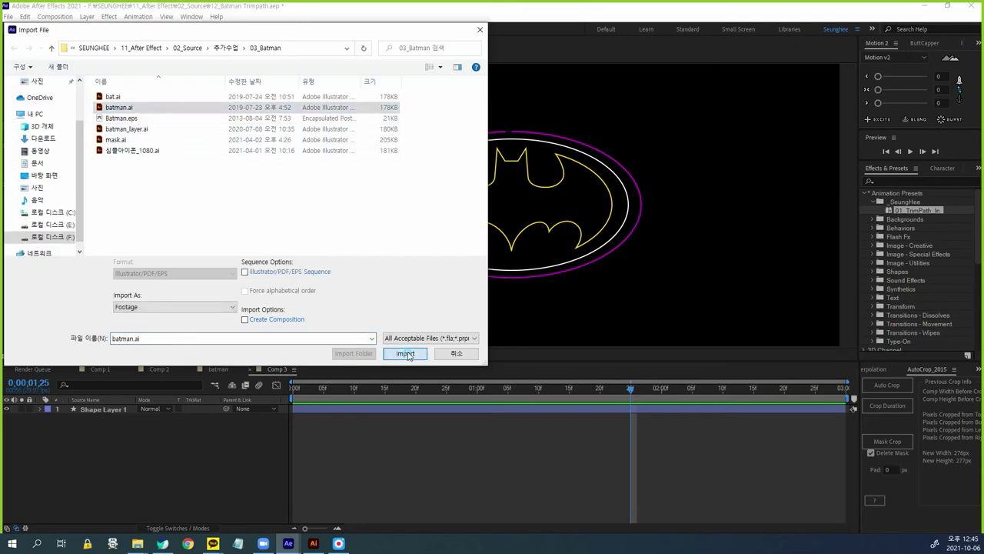
left_click(406, 353)
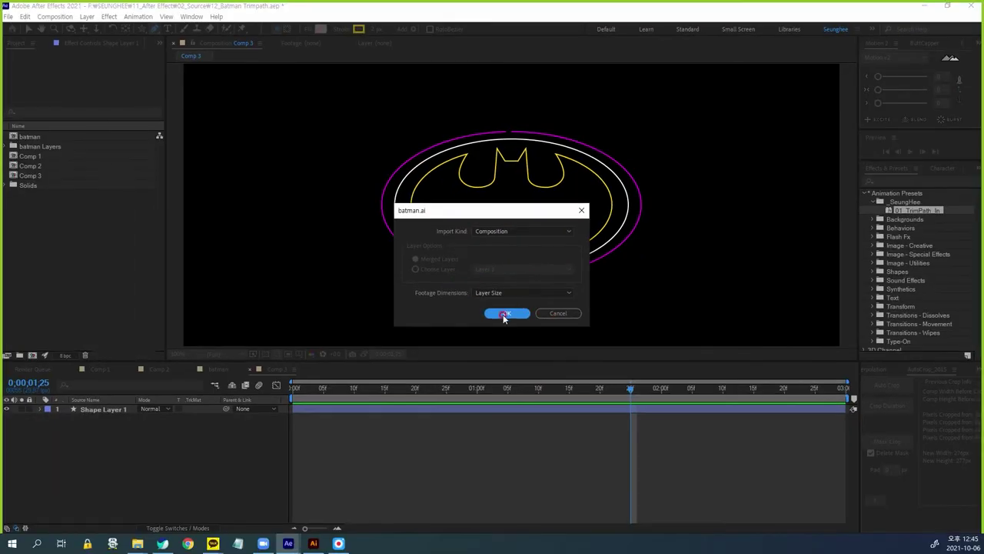
left_click(437, 425)
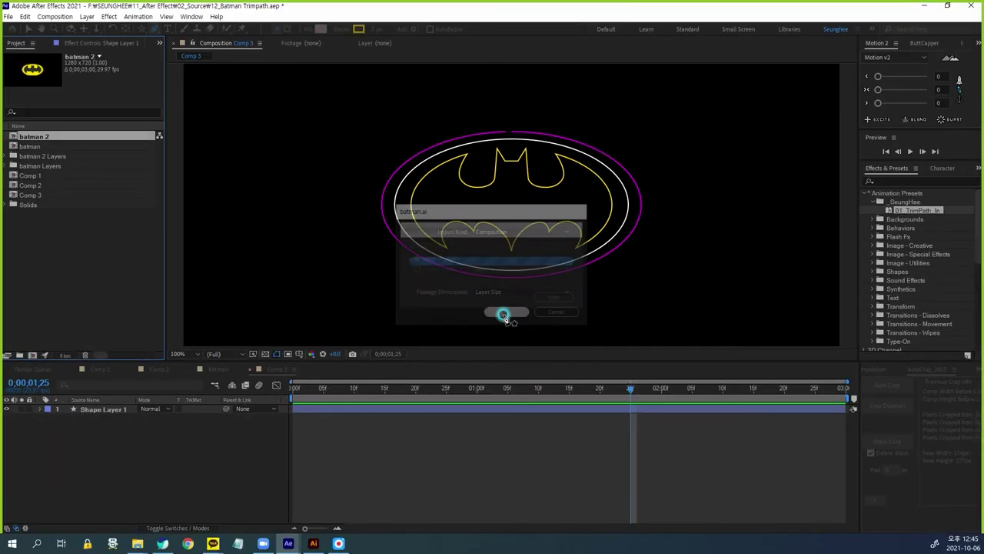
left_click(108, 409)
left_click(570, 506)
double_click(15, 146)
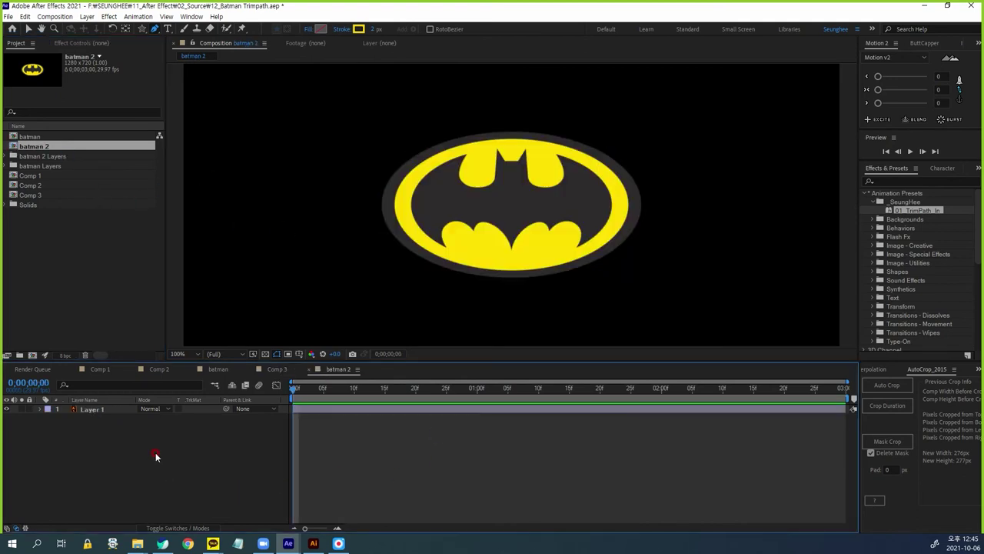
Step: Create shapes from the vector artwork of Layer 1 and expand the resulting outlines layer
left_click(90, 409)
left_click(93, 411)
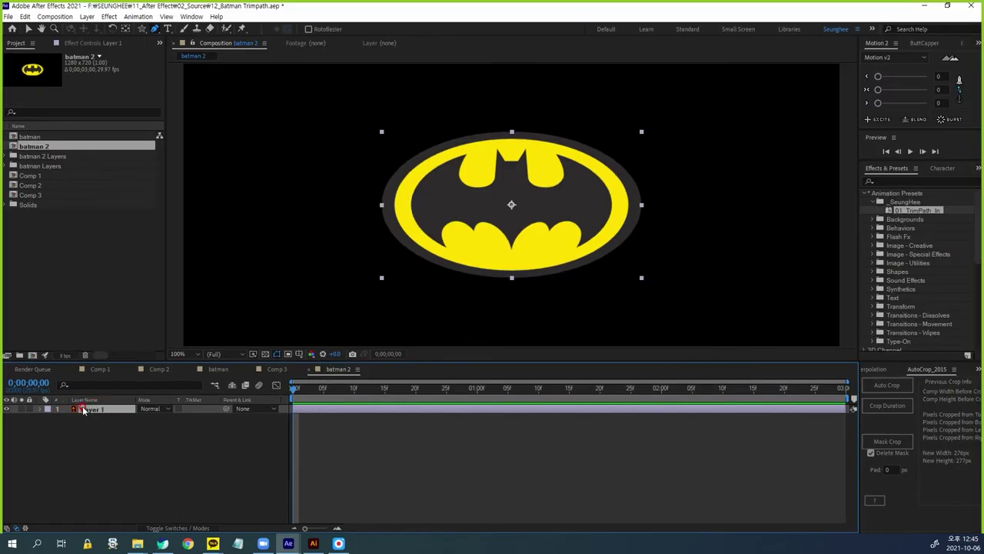
right_click(84, 412)
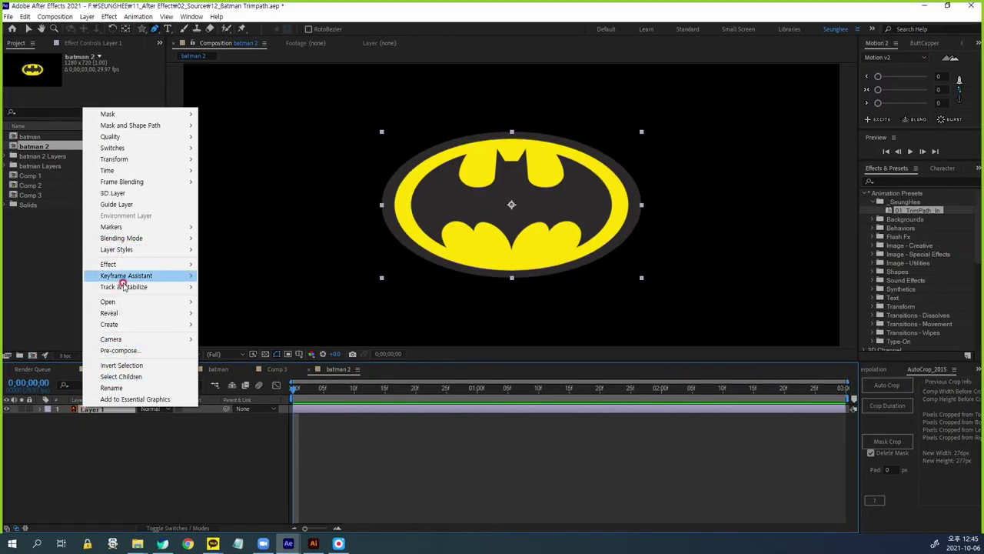
mouse_move(119, 327)
left_click(158, 327)
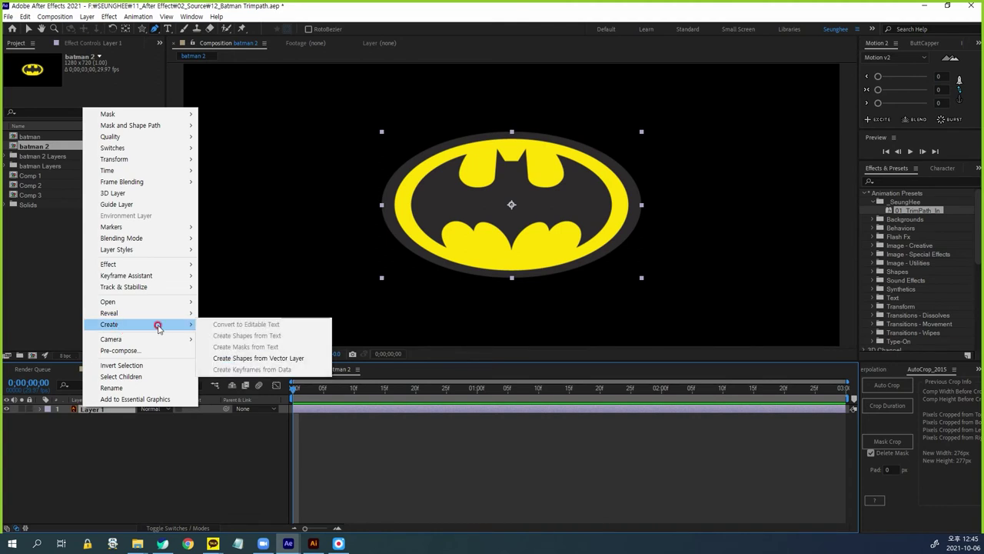
left_click(259, 358)
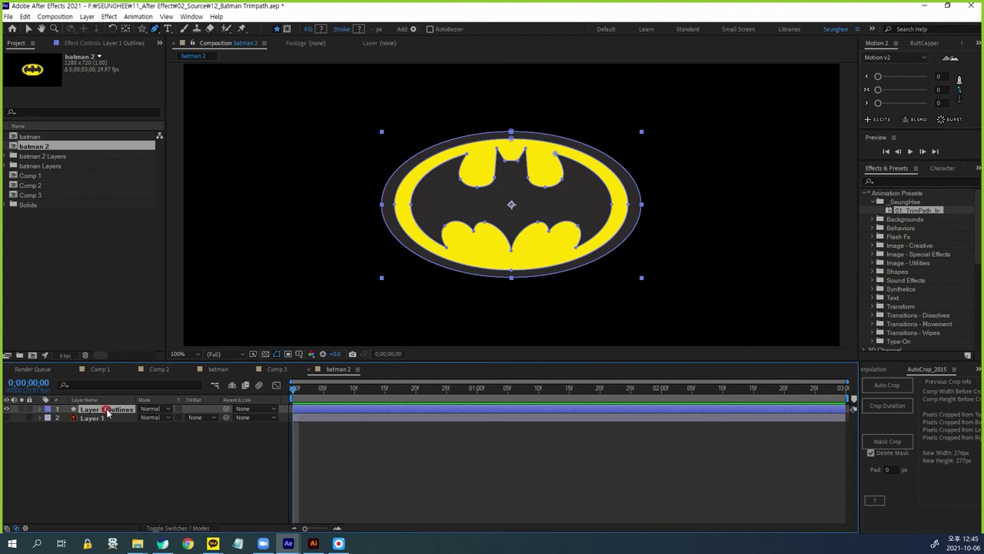
left_click(39, 410)
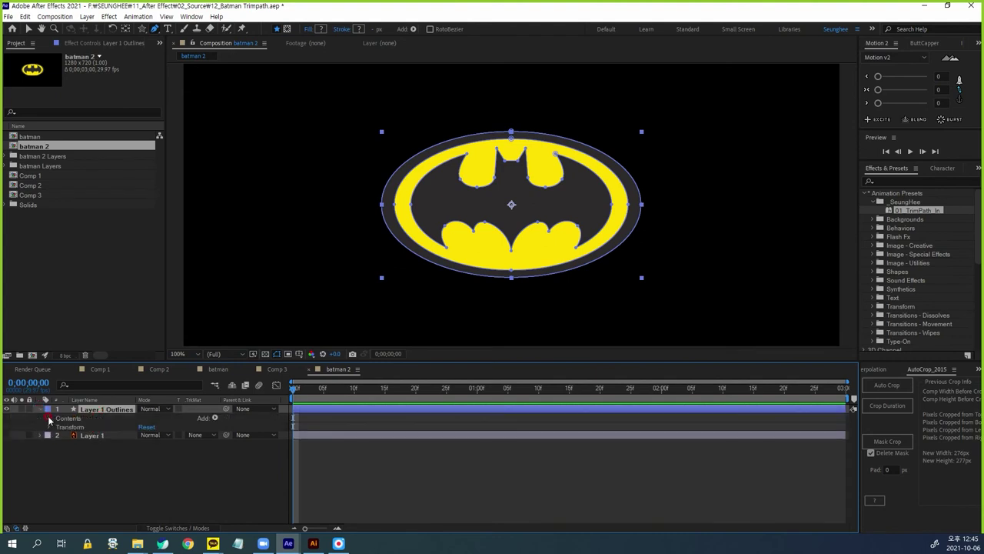
Step: Expand all modified properties of the Layer 1 Outlines layer and enlarge the timeline area to show both shape groups
left_click(48, 418)
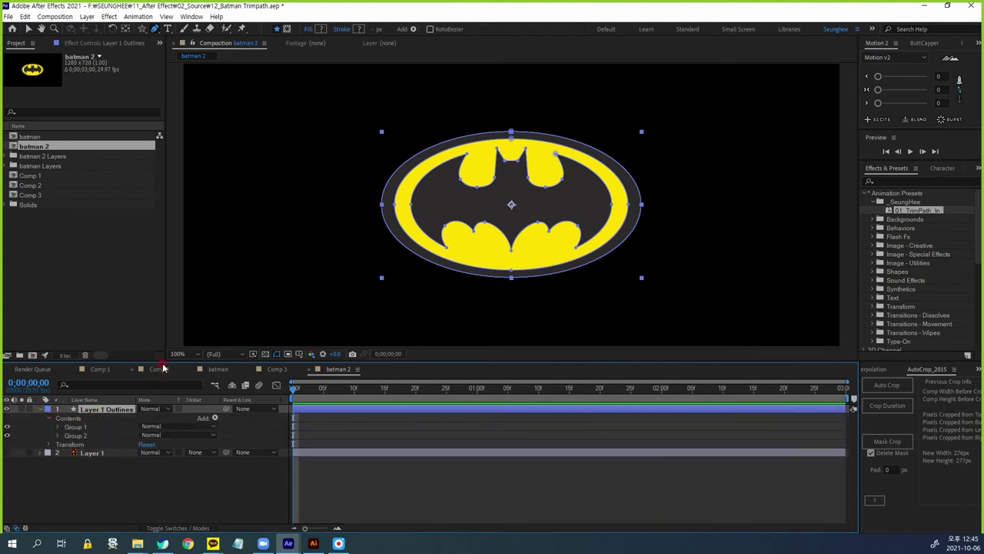
left_click_drag(164, 361, 166, 333)
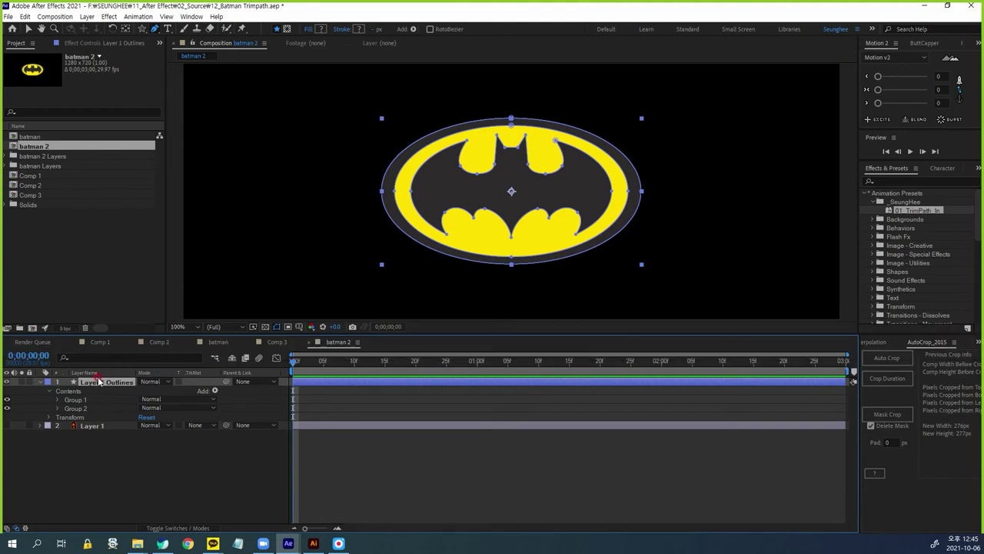
key("u")
key("u")
left_click_drag(296, 341, 299, 263)
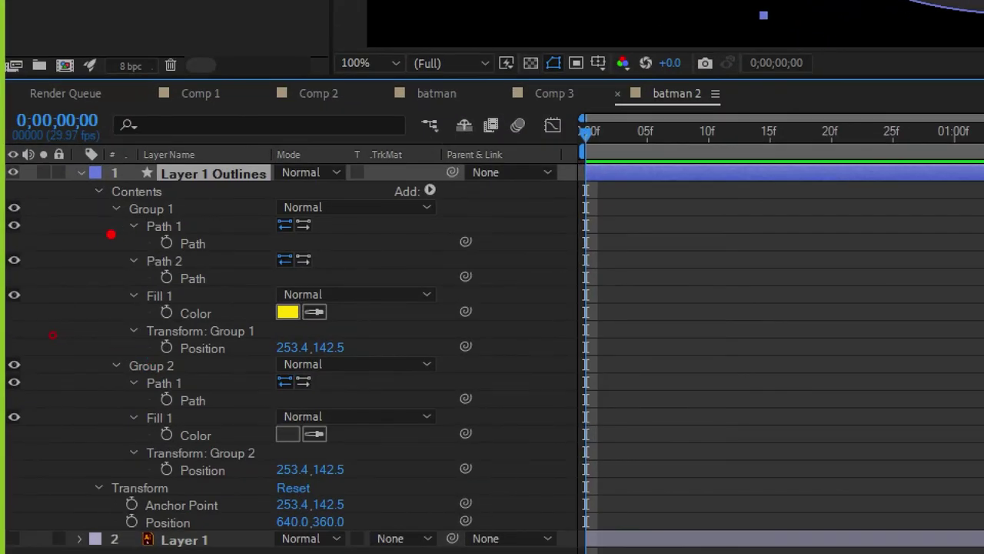
mouse_move(44, 329)
left_mouse_down()
mouse_move(15, 405)
mouse_move(58, 486)
left_mouse_up()
left_click_drag(104, 218, 150, 217)
left_click(195, 222)
left_click(191, 262)
left_click(201, 382)
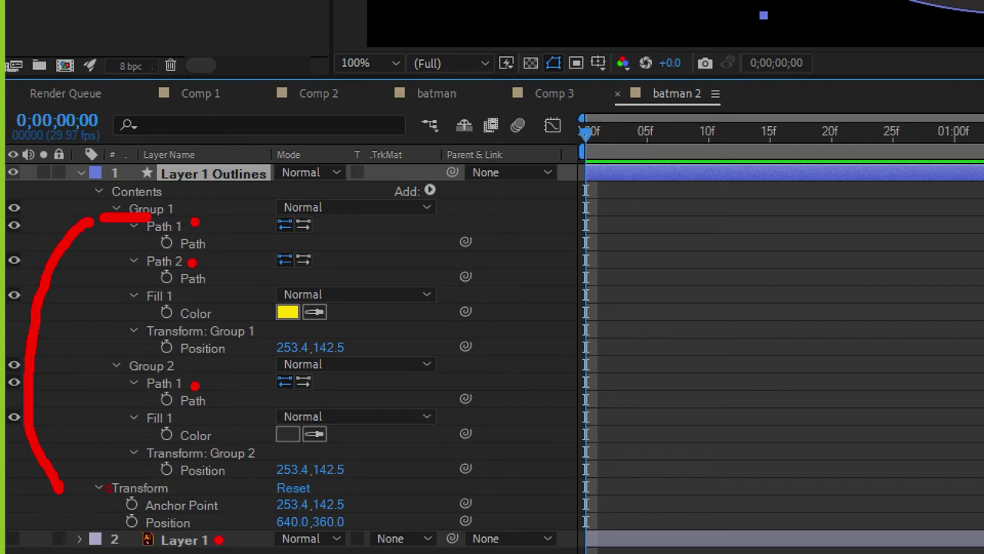
key("Escape")
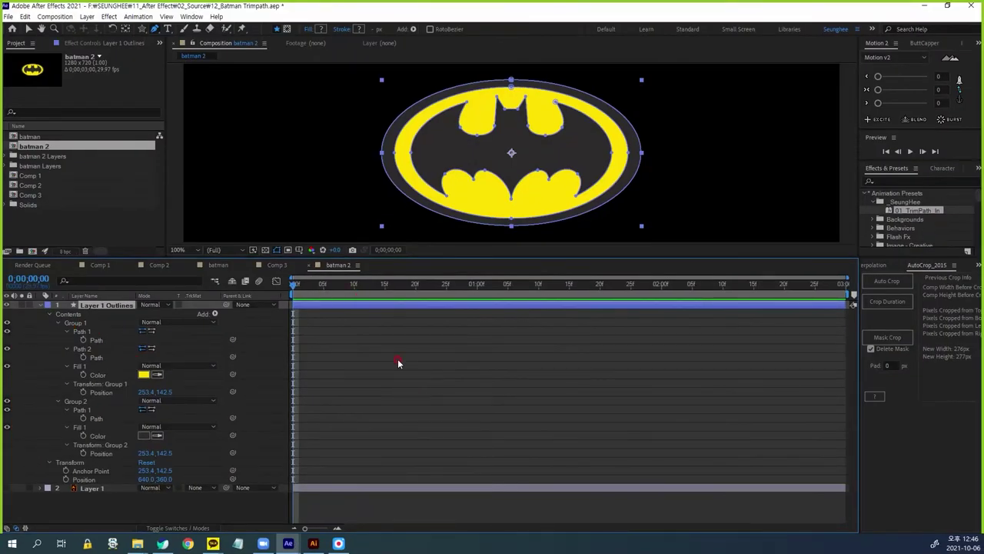
Step: Delete the fills from Group 1 and Group 2, leaving only their paths
left_click(83, 366)
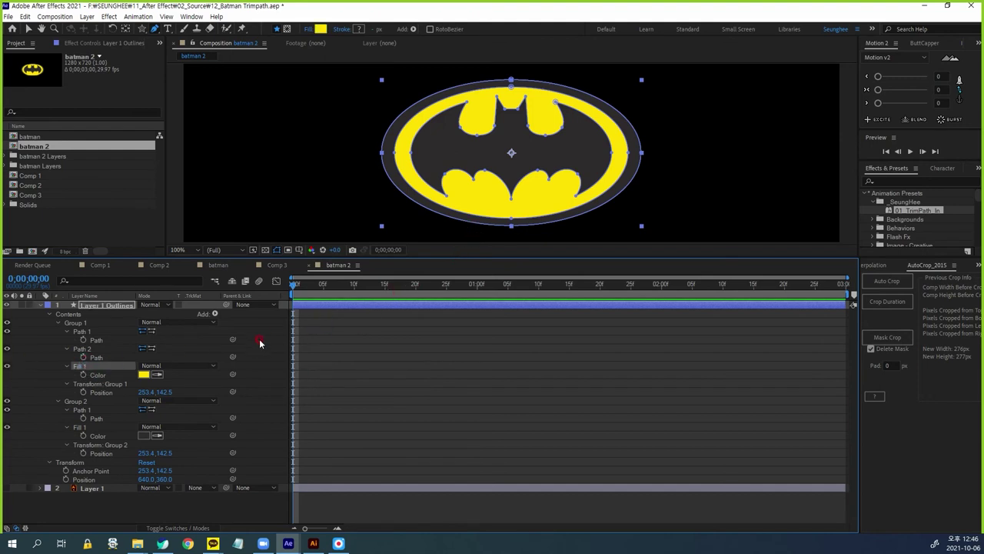
key("Delete")
left_click(81, 409)
key("Delete")
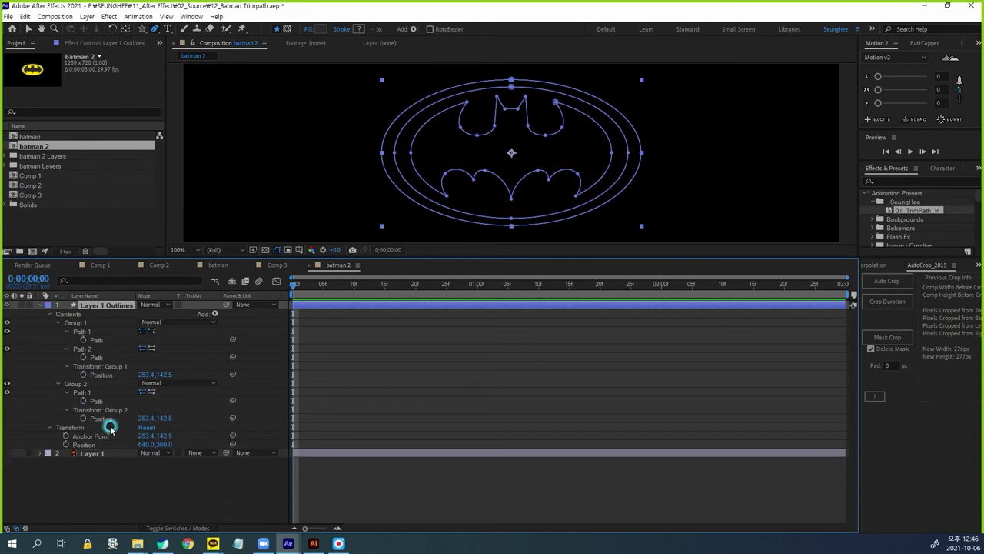
left_click(137, 483)
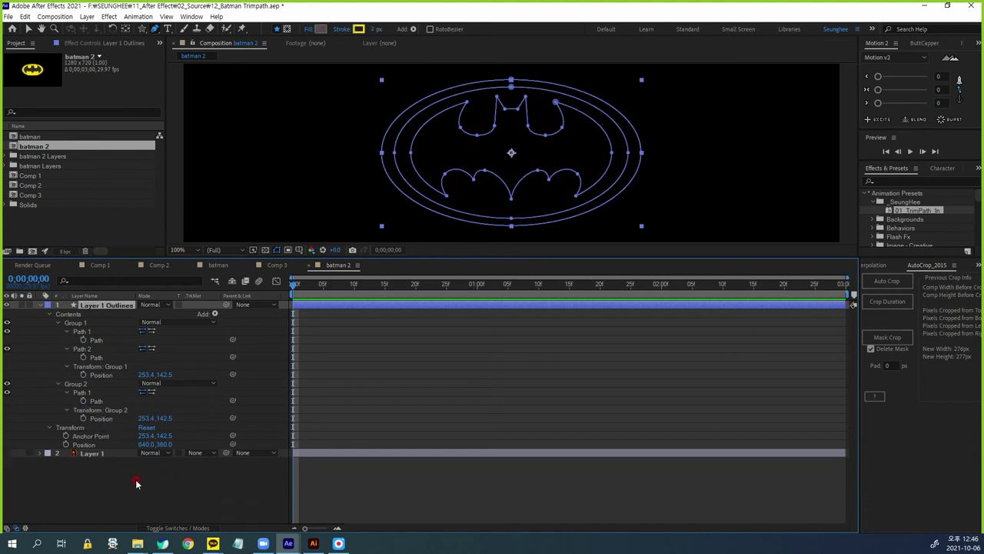
Step: Add an empty group to the layer's contents and move Group 1's Path 2 into it
left_click(76, 322)
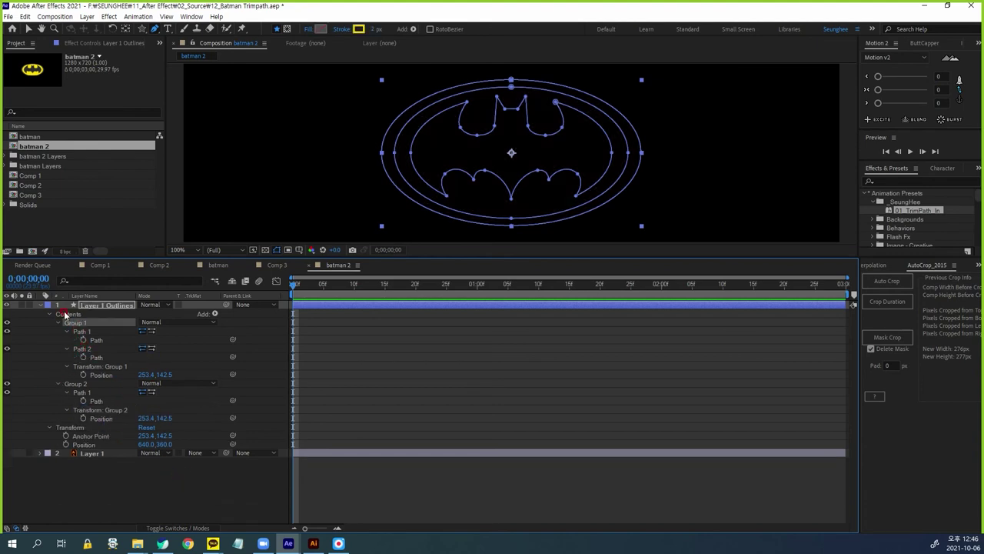
left_click(62, 314)
left_click(215, 314)
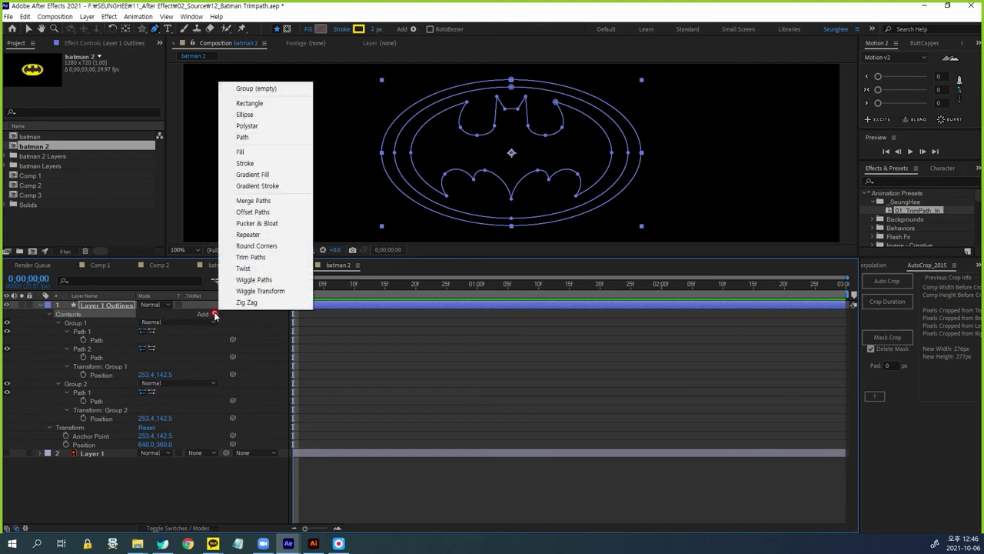
left_click(262, 89)
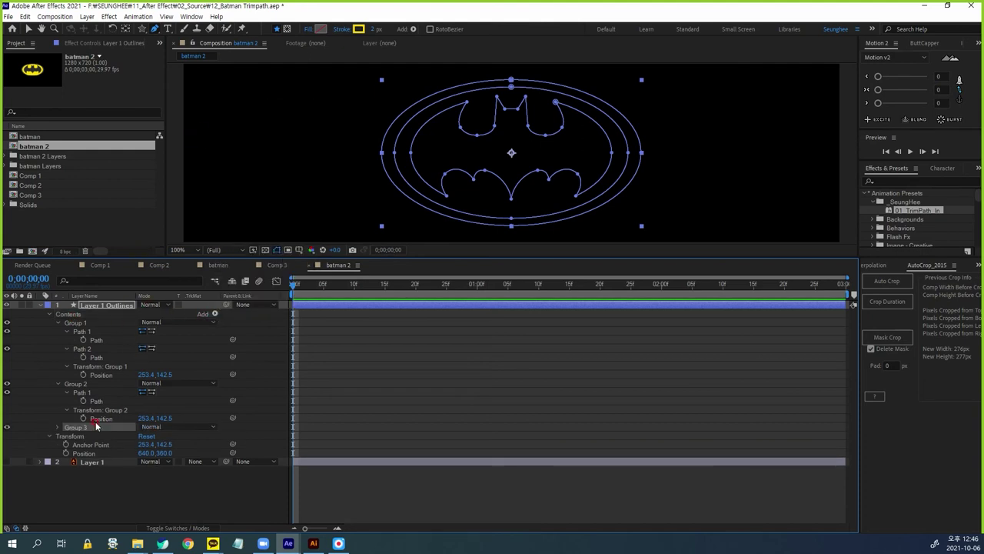
left_click(82, 332)
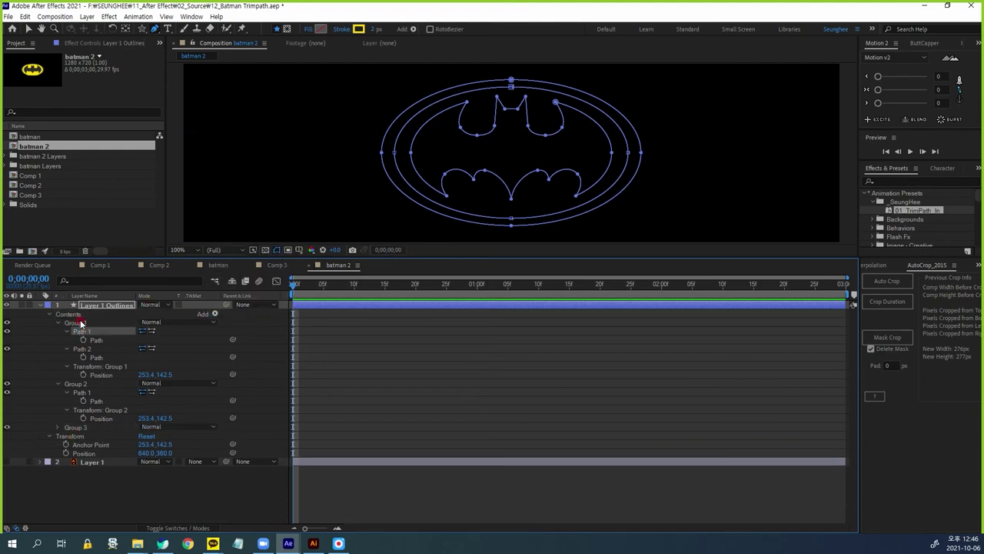
left_click(84, 384)
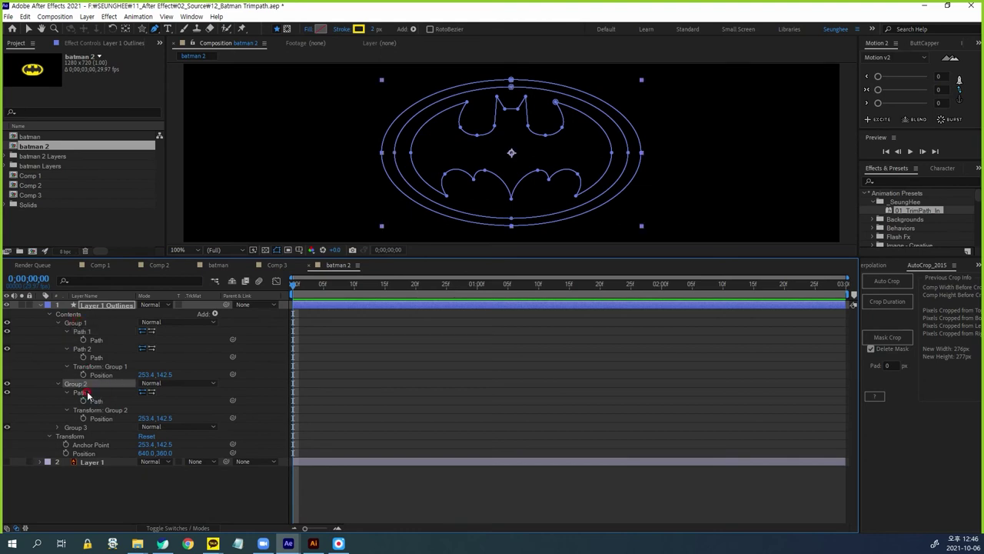
left_click_drag(82, 350, 81, 431)
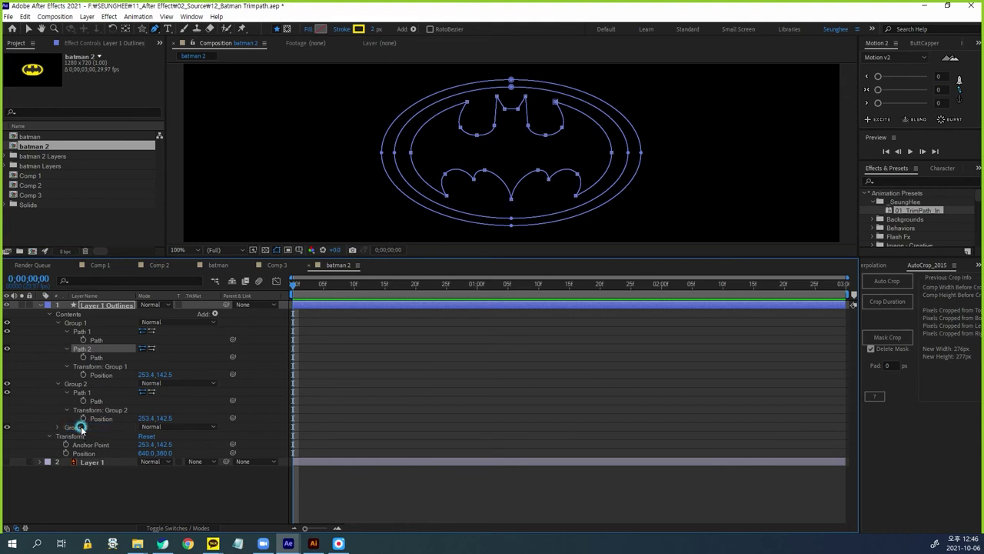
left_click(57, 410)
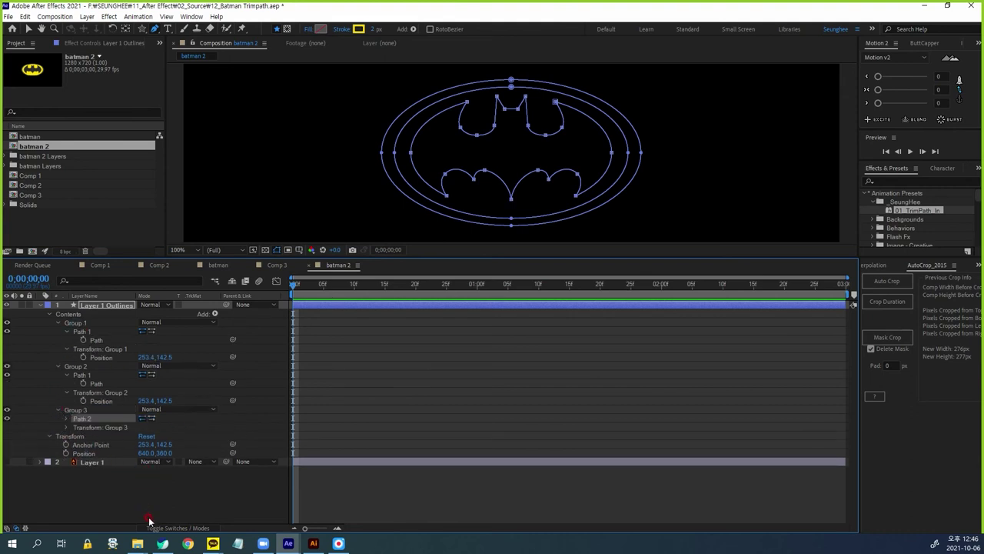
Step: Add a Stroke to Group 1, which holds the inner ellipse path
left_click(79, 331)
left_click(83, 323)
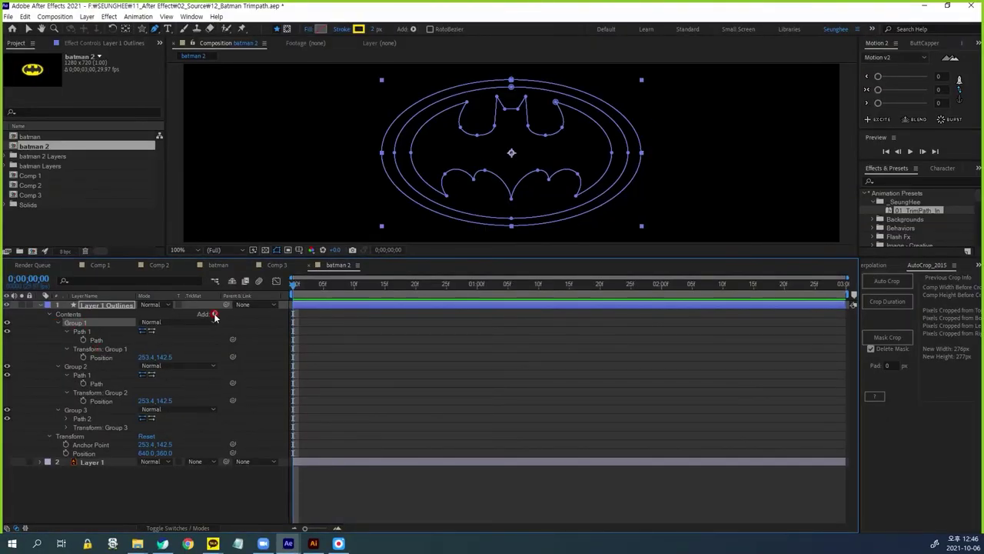
left_click(430, 244)
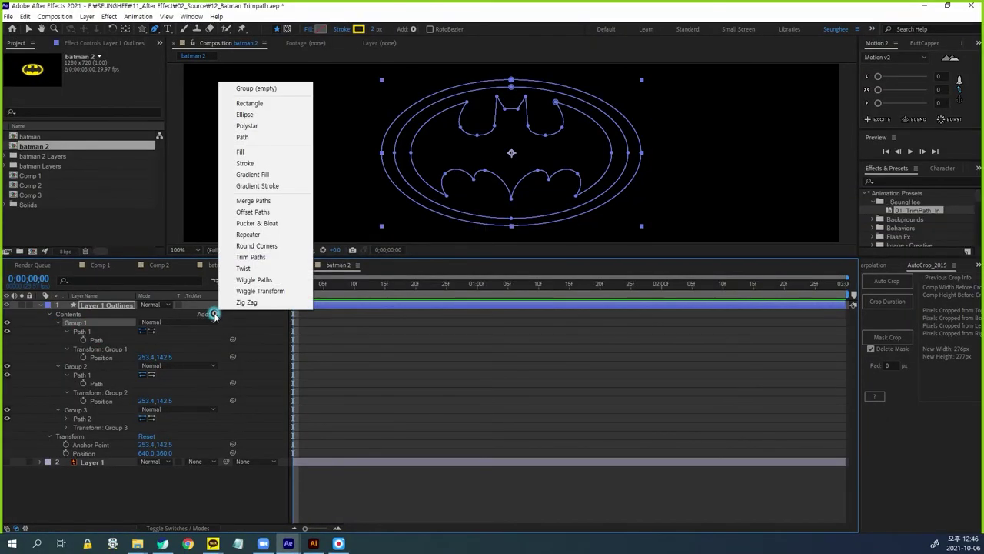
left_click(246, 162)
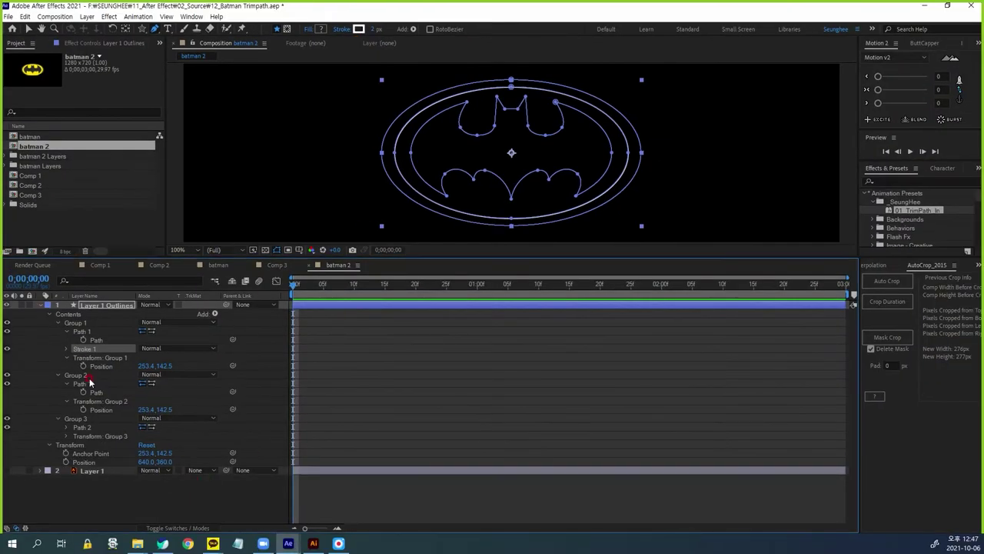
Step: Add Trim Paths to Group 1, place it below Stroke 1 and expand its properties
left_click(74, 323)
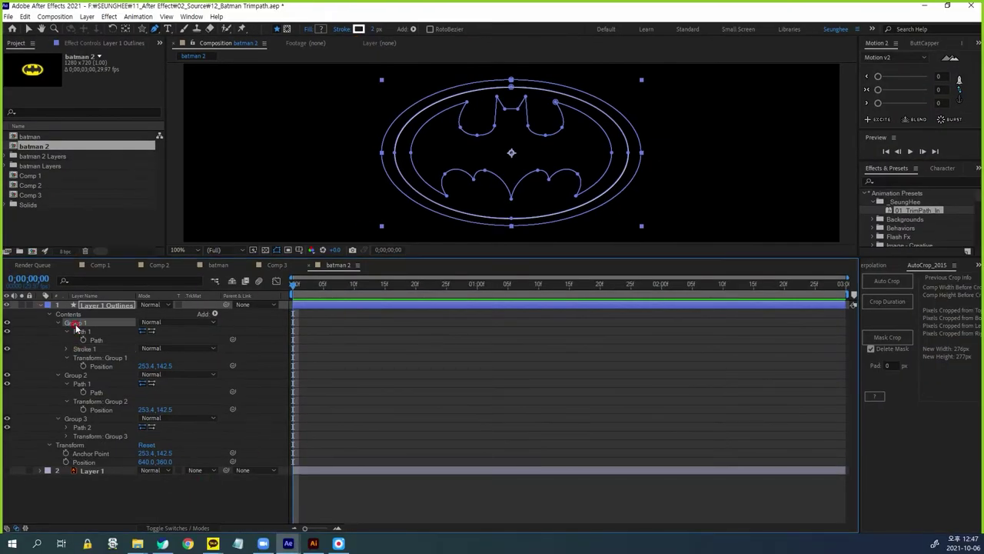
left_click(215, 314)
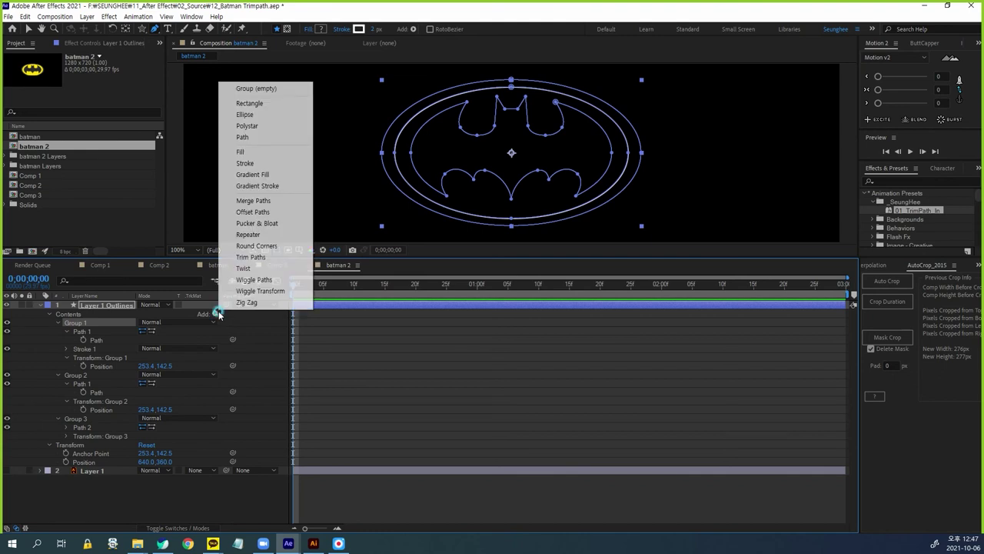
left_click(250, 258)
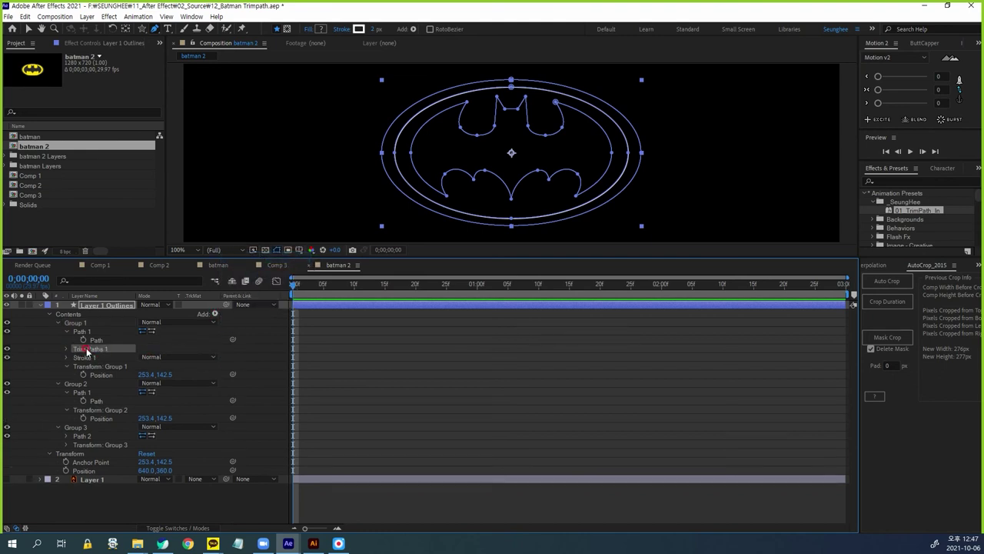
left_click_drag(73, 346, 90, 363)
left_click(66, 358)
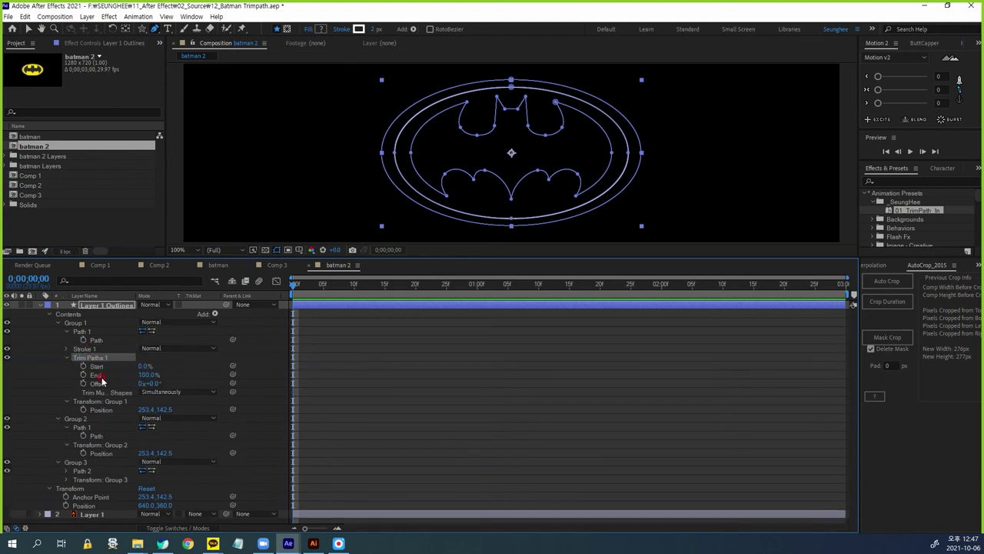
Step: Keyframe Group 1's Trim Paths End at 0% at the start and 100% at 0;00;01;00
left_click(148, 375)
type("0")
left_click(128, 384)
left_click(84, 375)
left_click(477, 295)
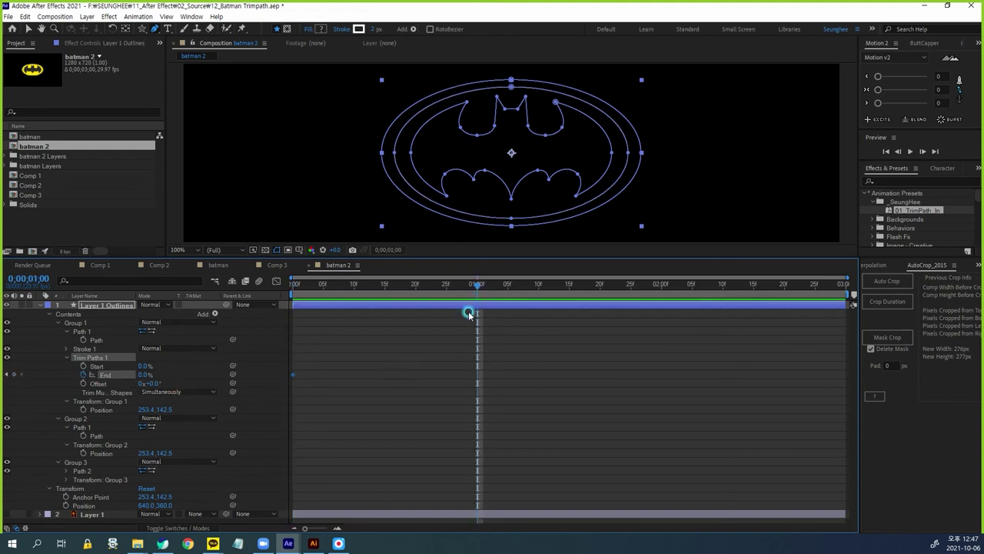
left_click(143, 373)
type("100")
key("Return")
Step: Set the last End keyframe's incoming velocity to 0 percent/sec with 100% influence and check the curve in the graph editor
left_click_drag(448, 355, 518, 415)
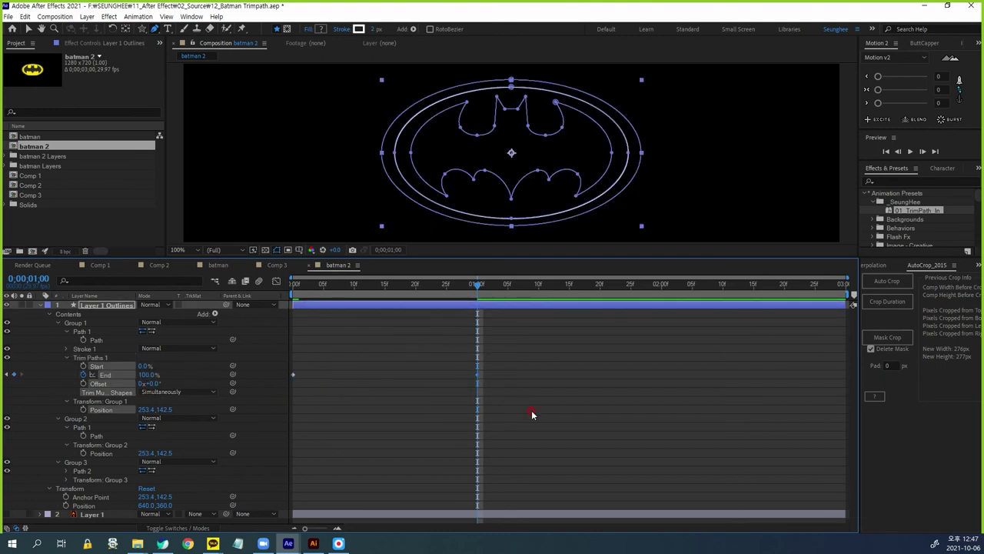
key("ctrl+shift+k")
left_click(401, 255)
left_click(399, 255)
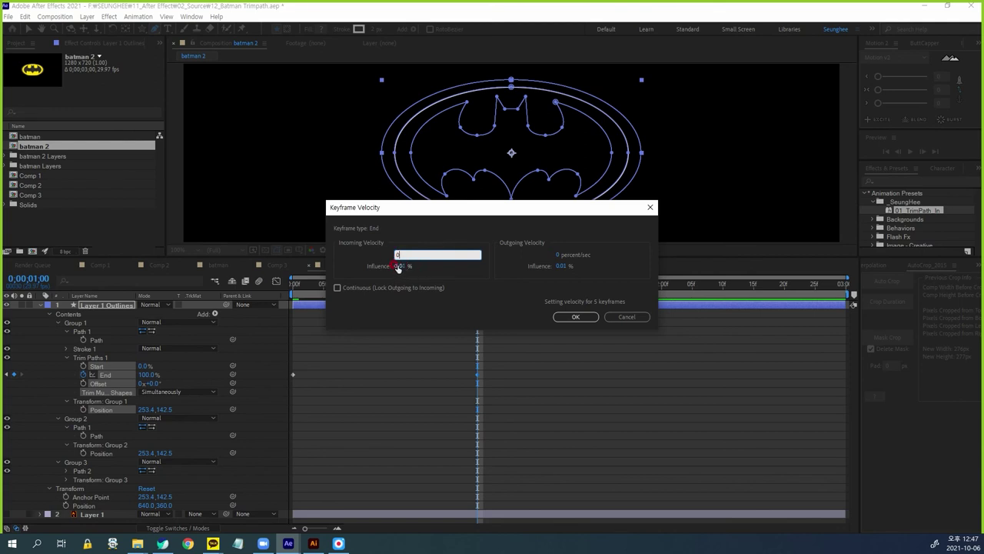
left_click(399, 266)
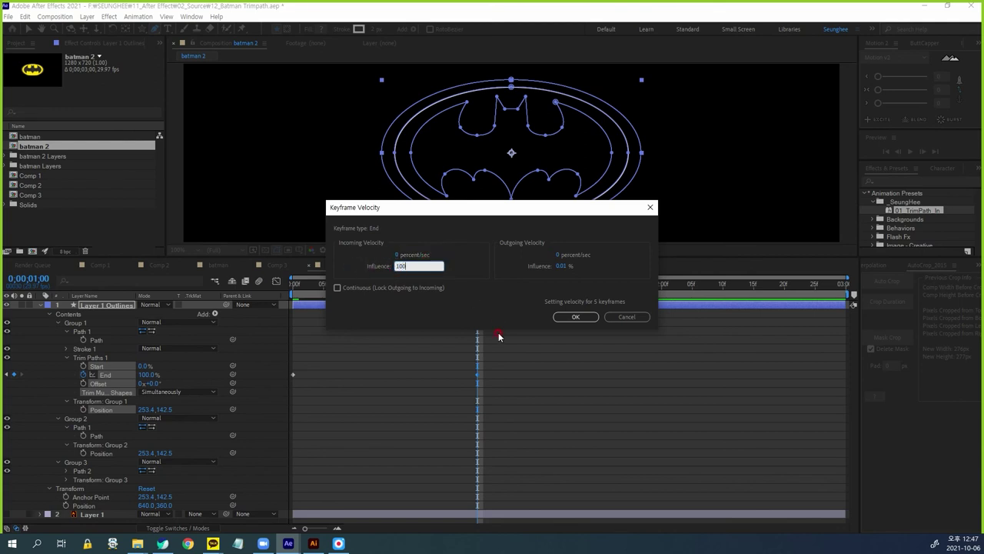
left_click(578, 318)
left_click(276, 283)
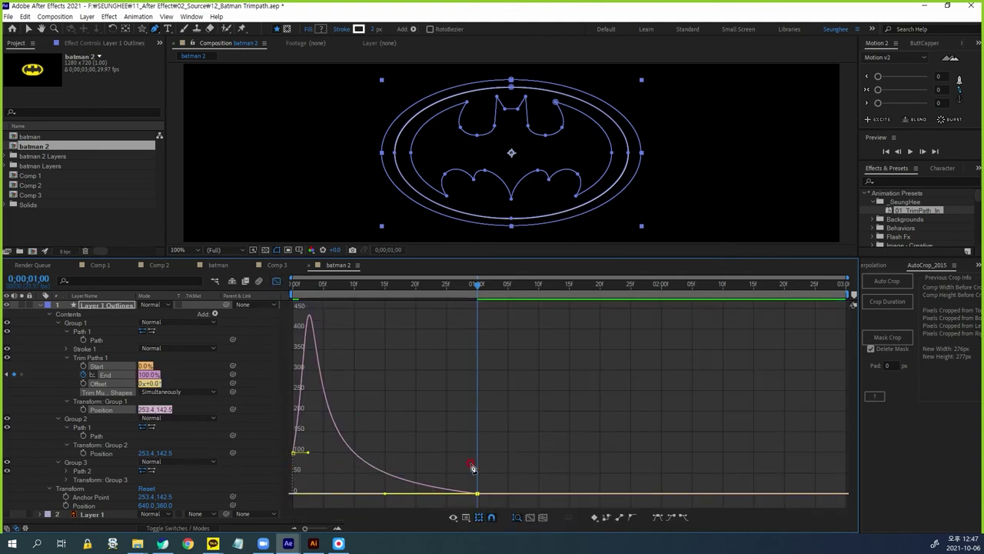
left_click(277, 282)
Step: Preview the ellipse line animation, reverse the direction of Group 1's Path 1, and replay it from the start
key("Home")
key("space")
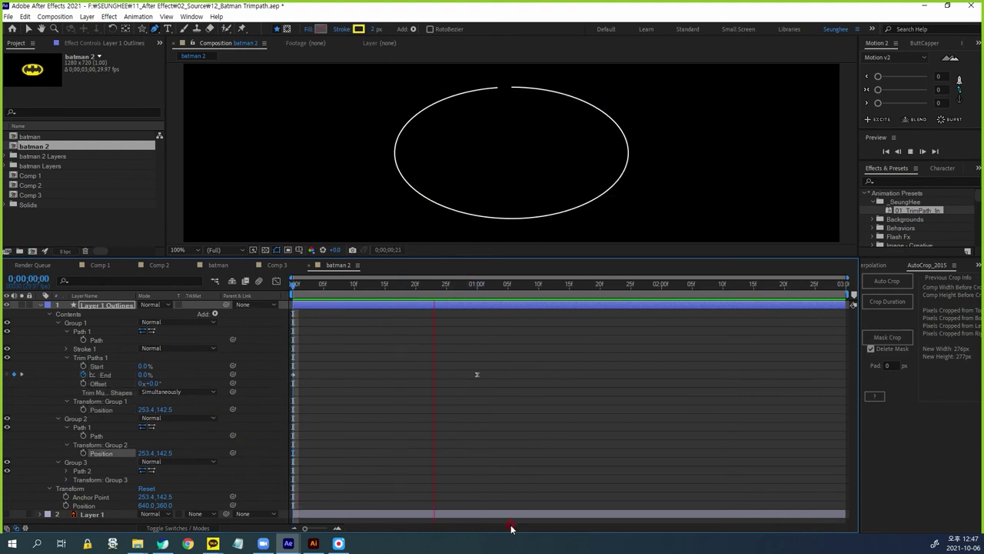
key("space")
left_click(153, 333)
left_click_drag(524, 287, 212, 298)
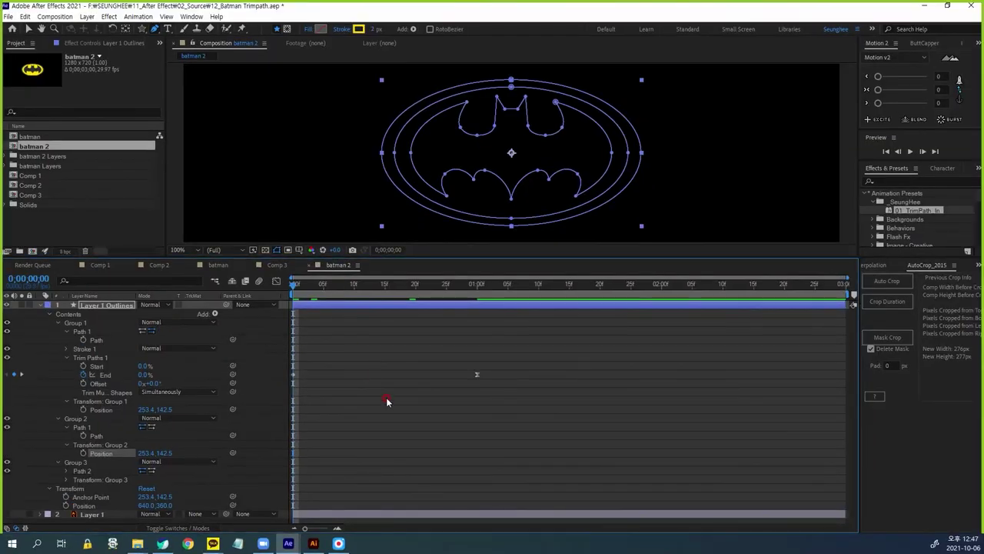
key("space")
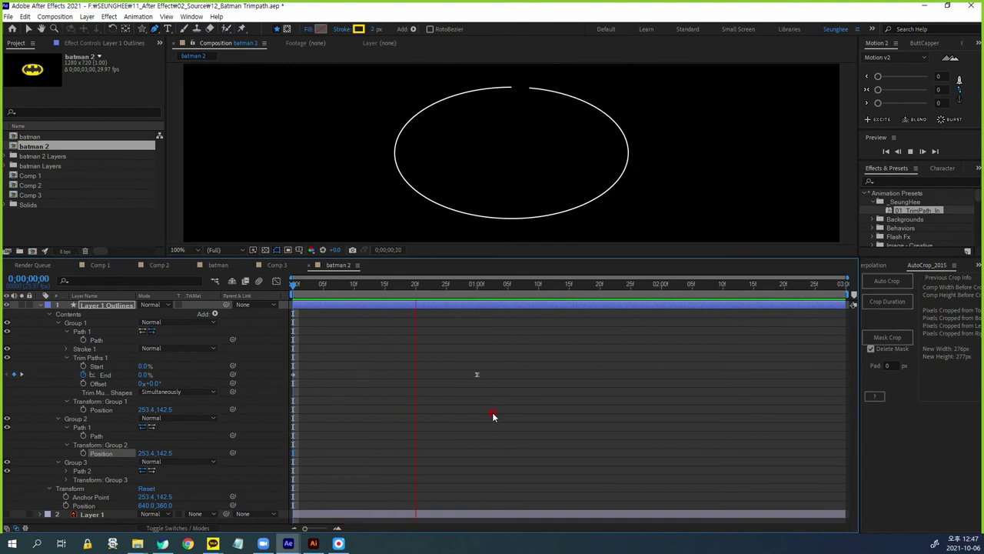
left_click(514, 332)
left_click_drag(520, 294, 285, 331)
Step: Copy Group 1's Stroke 1 and Trim Paths 1 and paste them into Group 2 at 0;00;00;15
left_click(77, 351)
left_click(87, 359, "shift")
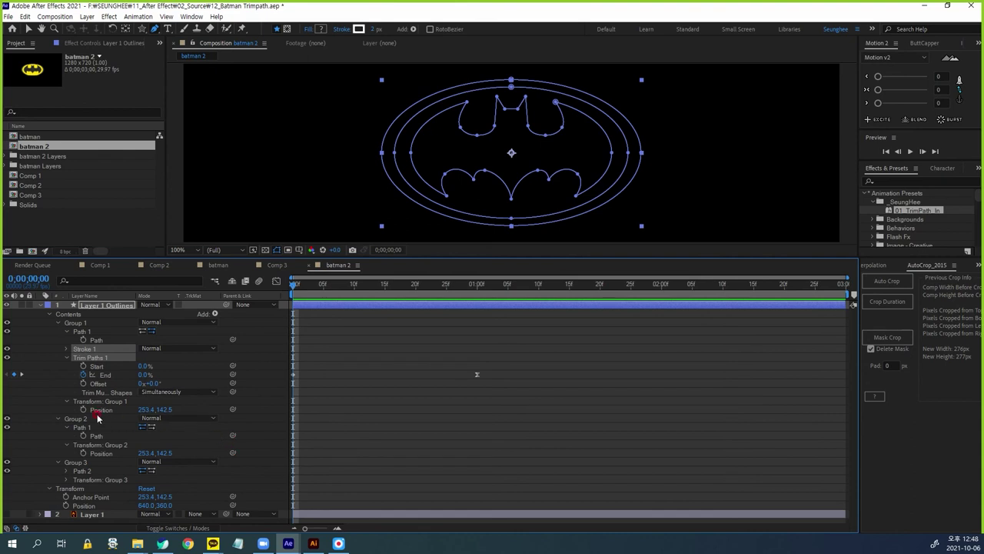
left_click(73, 421)
left_click_drag(293, 286, 385, 300)
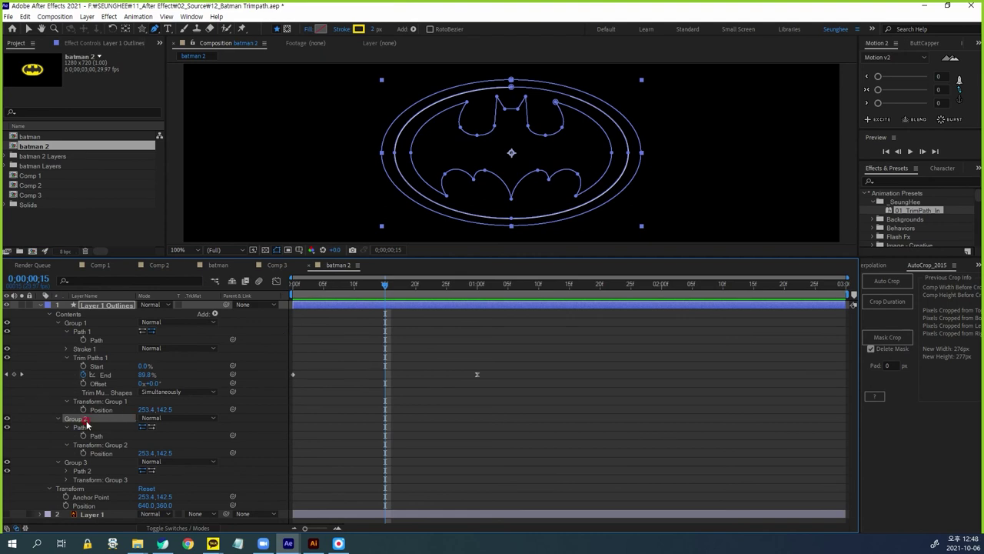
key("ctrl+v")
Step: Set Group 2's Stroke 1 to a 5 px width and a saturated purple colour
mouse_move(392, 295)
left_mouse_down()
mouse_move(496, 297)
mouse_move(567, 311)
left_mouse_up()
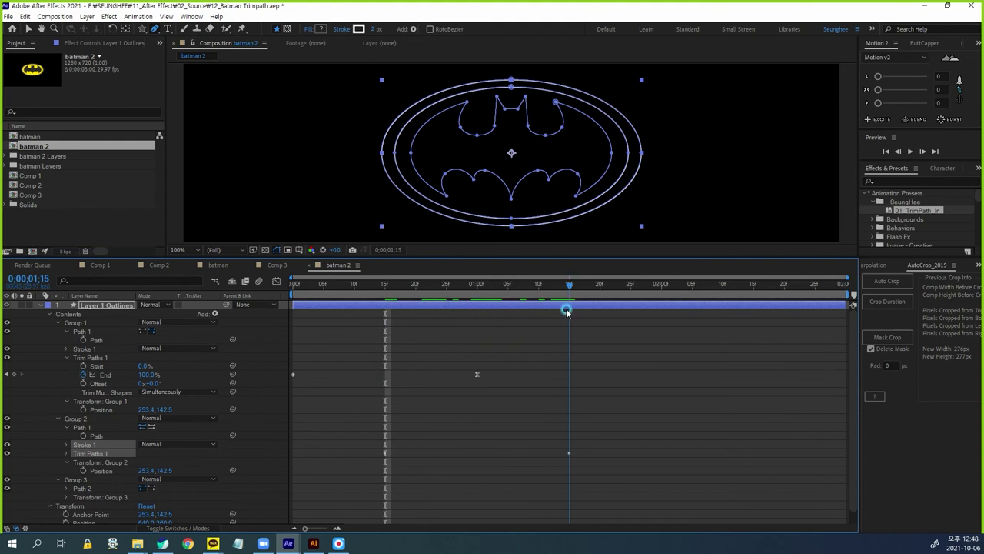
left_click(264, 459)
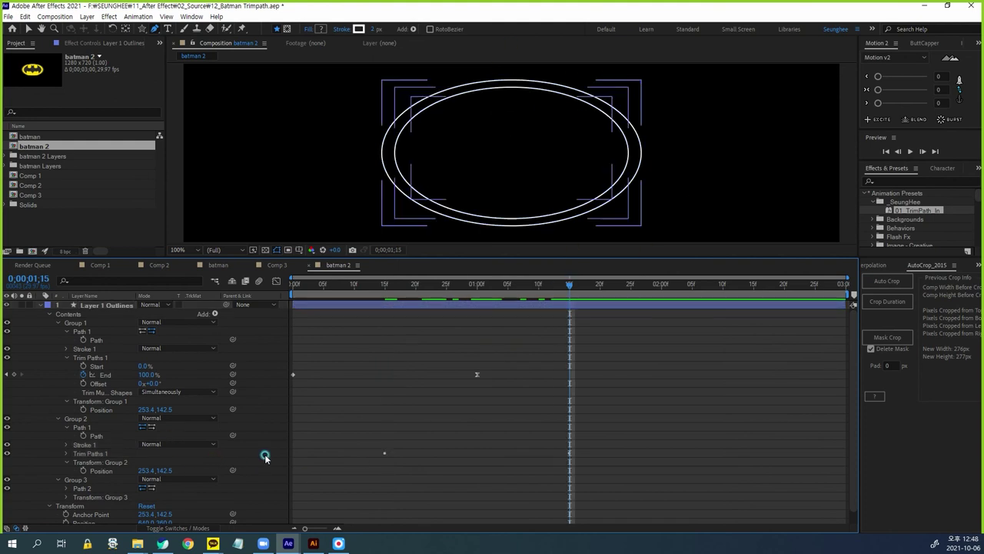
left_click(91, 446)
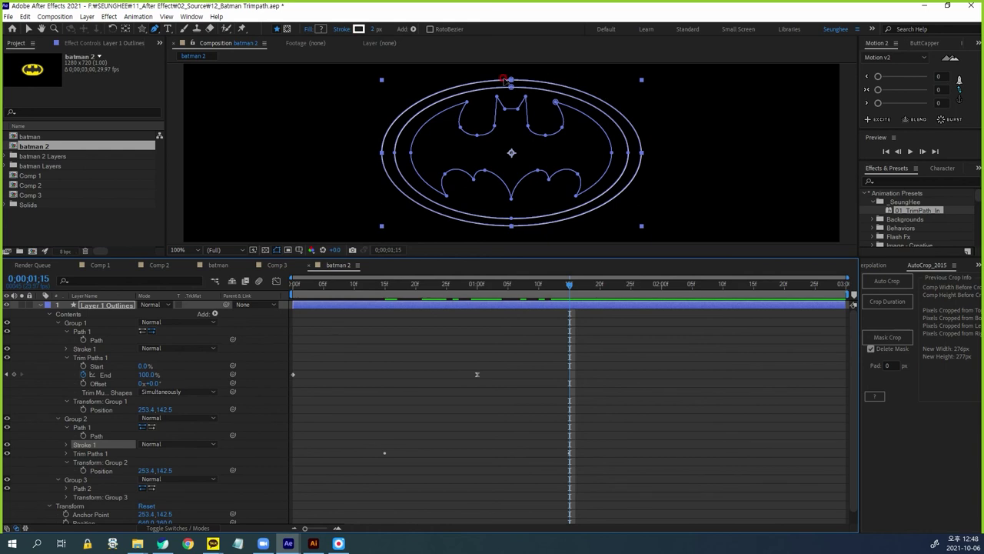
left_click(373, 29)
type("5")
key("Return")
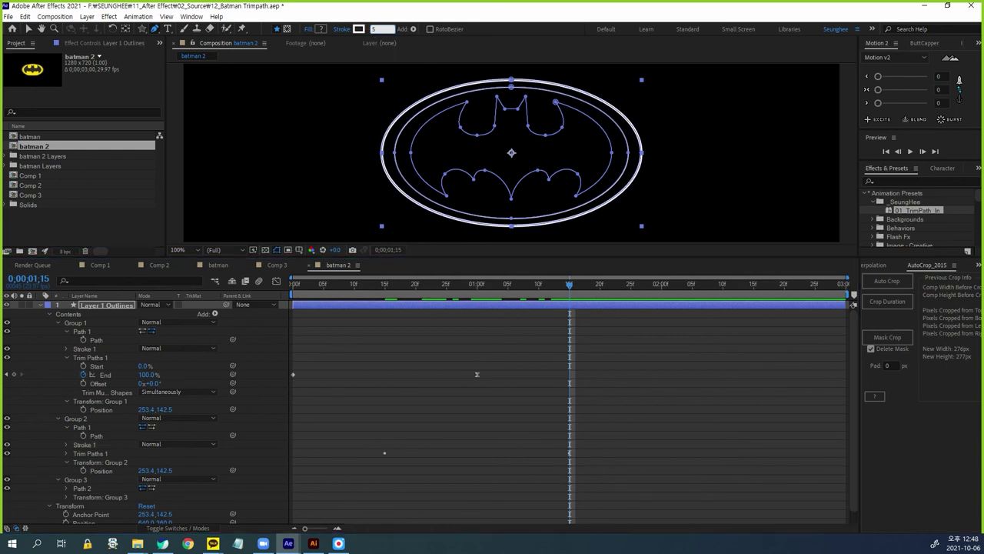
left_click(359, 29)
left_click(355, 224)
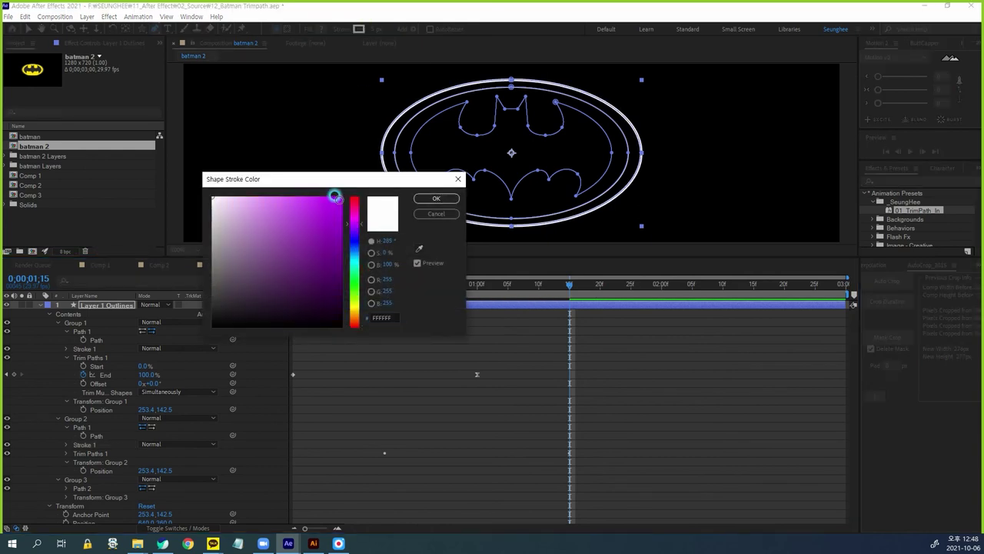
left_click_drag(334, 197, 436, 182)
left_click(436, 199)
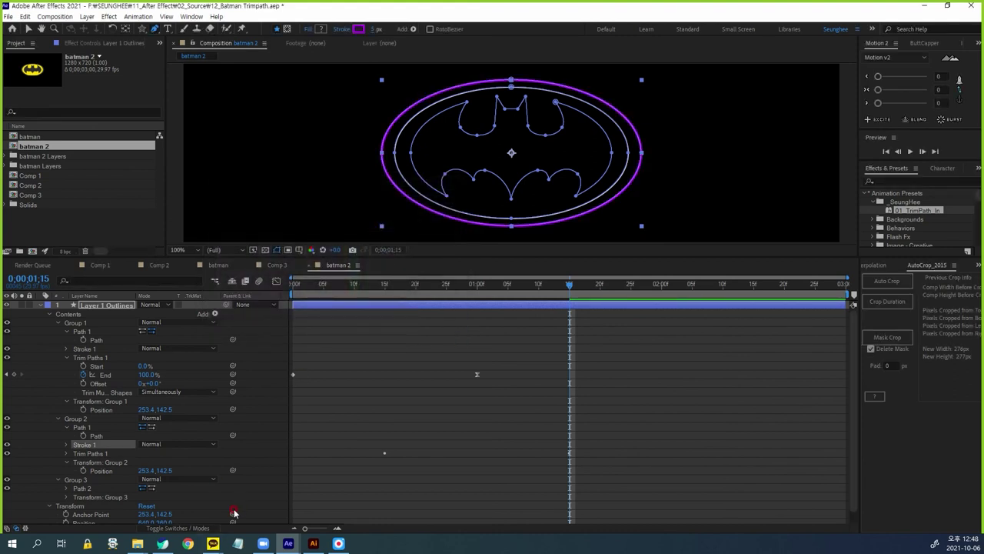
Step: Paste the copied Stroke 1 and Trim Paths 1 into Group 3 at 0;00;01;00
left_click(76, 482)
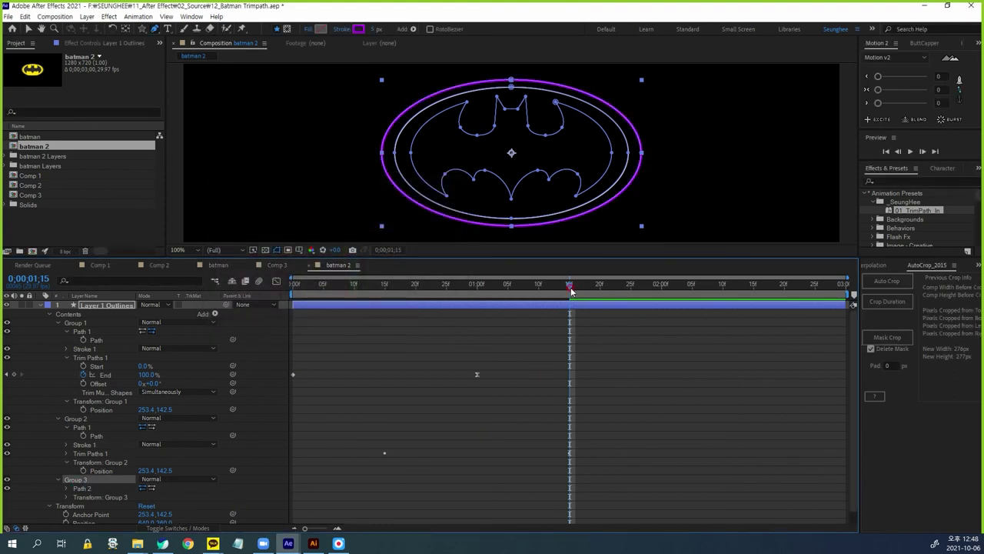
left_click_drag(566, 286, 478, 312)
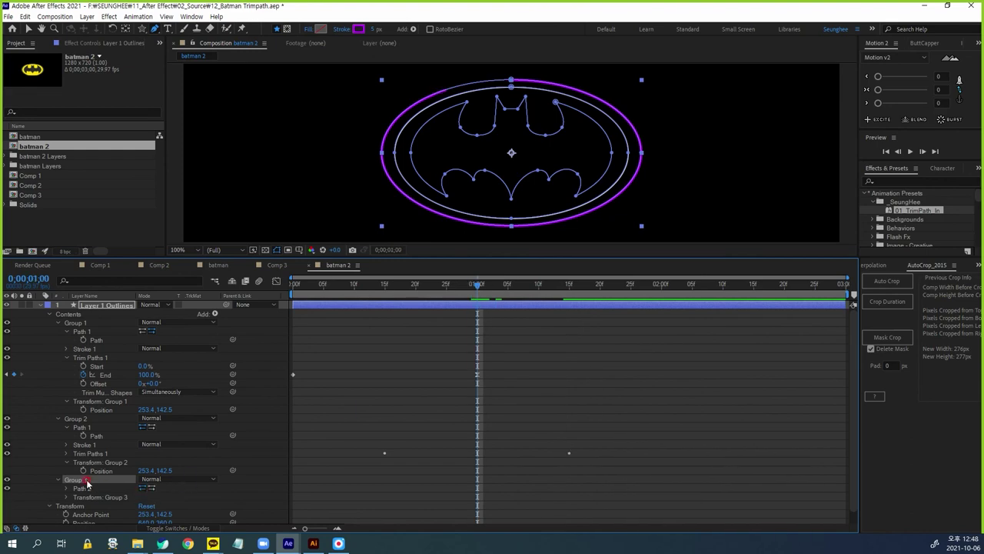
key("ctrl+v")
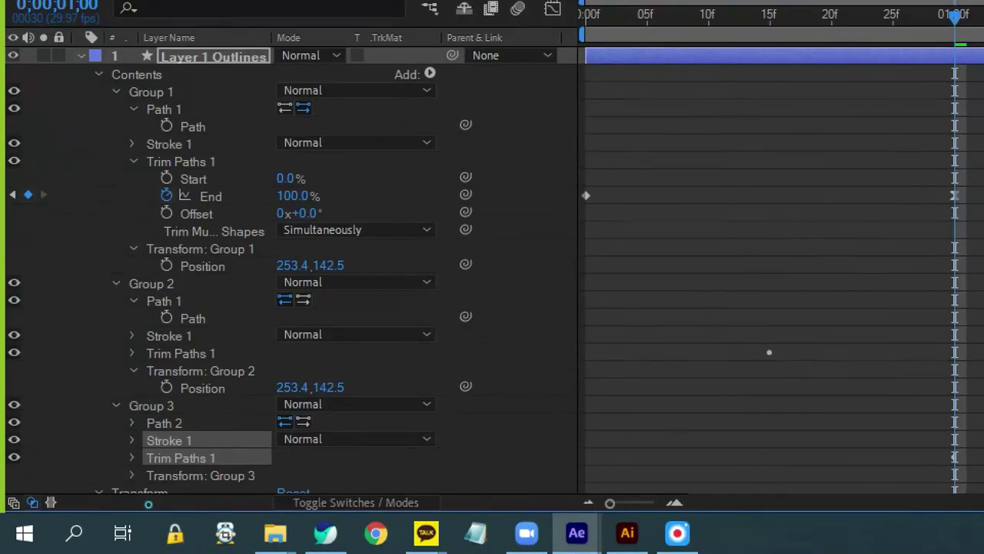
left_click(126, 506)
left_click_drag(97, 497, 109, 466)
left_click_drag(225, 460, 266, 422)
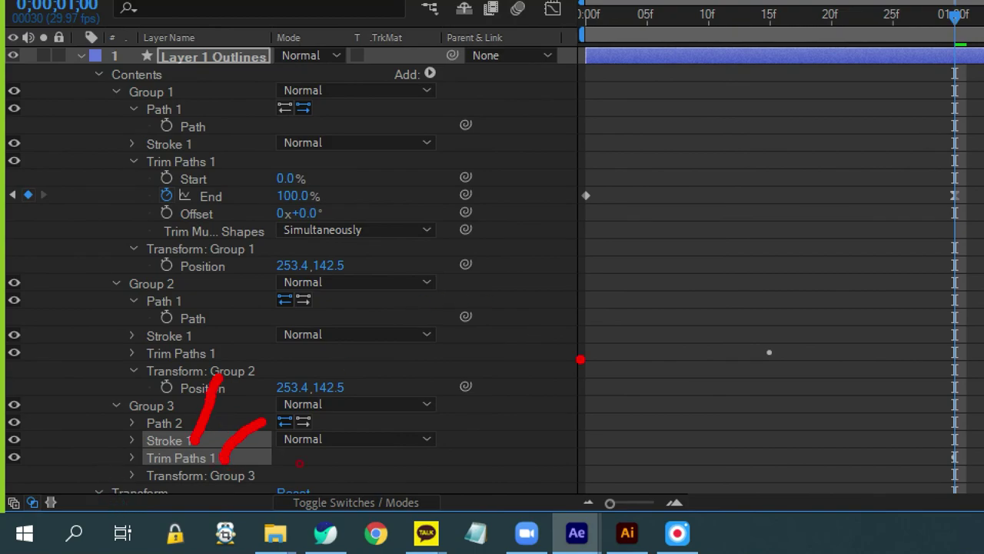
key("Escape")
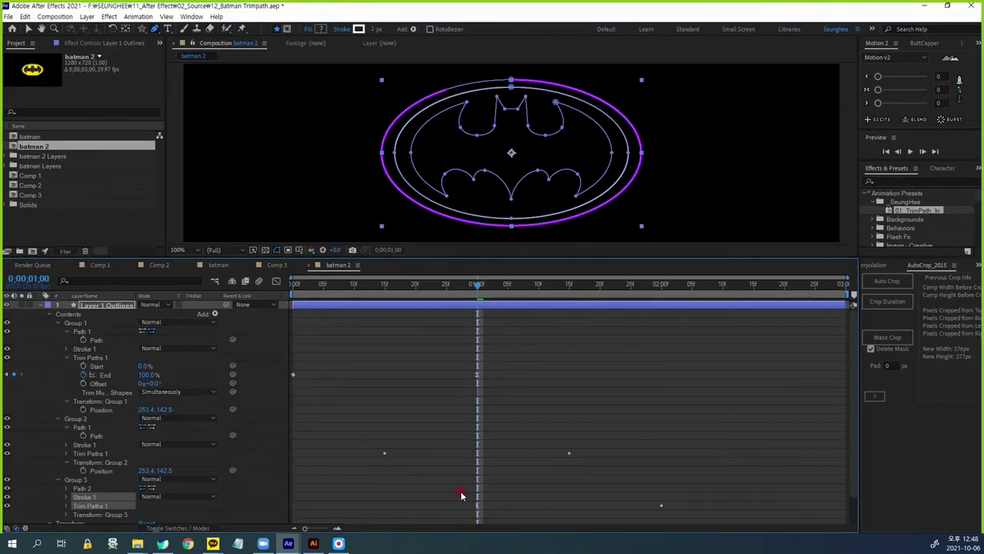
Step: Set Group 3's Stroke 1 to a 5 px width and yellow F6FF00
left_click(185, 509)
left_click(95, 497)
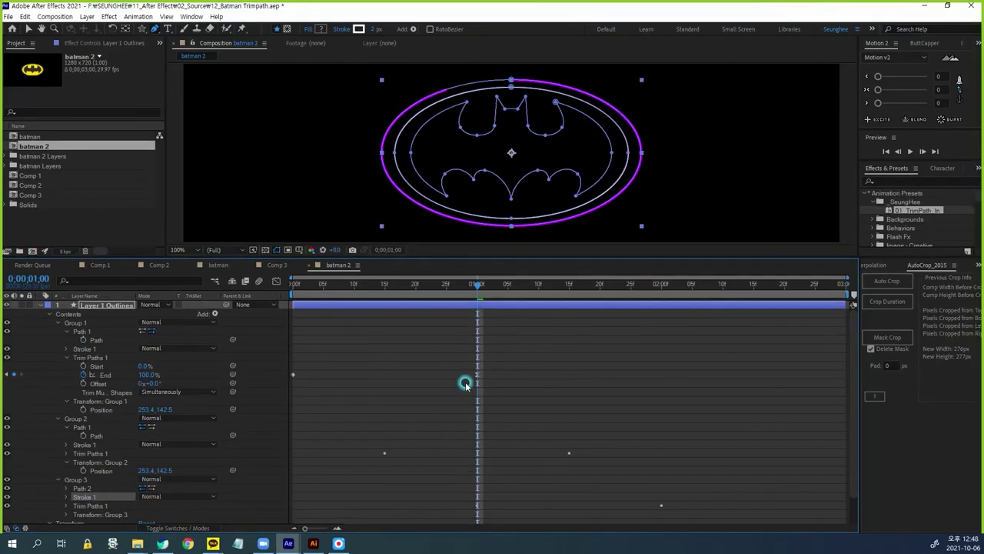
left_click_drag(479, 286, 639, 303)
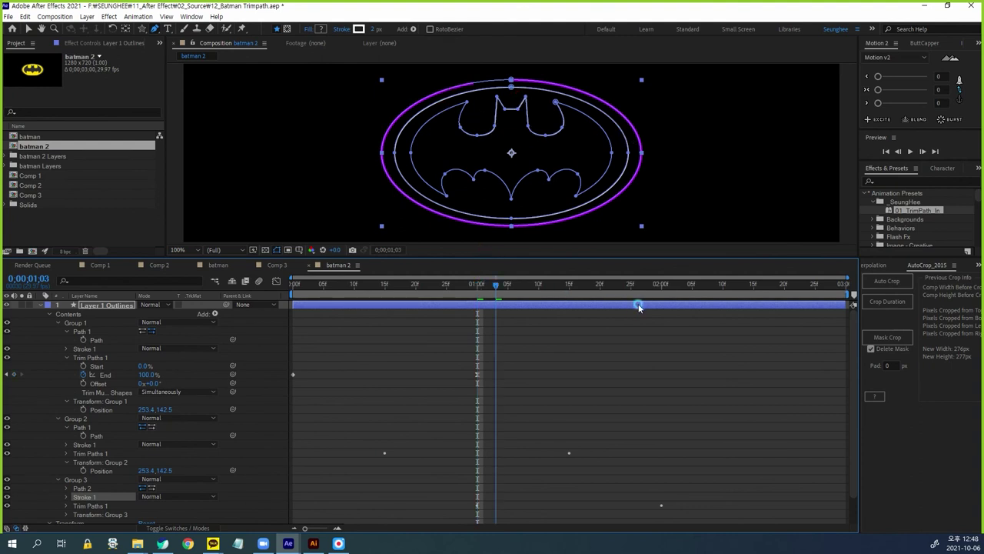
left_click_drag(375, 28, 457, 77)
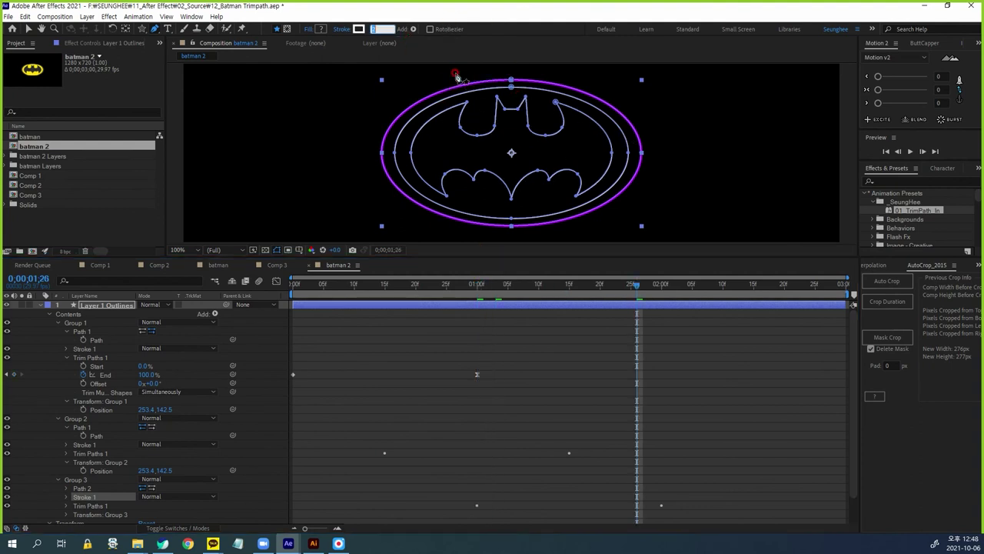
left_click(360, 30)
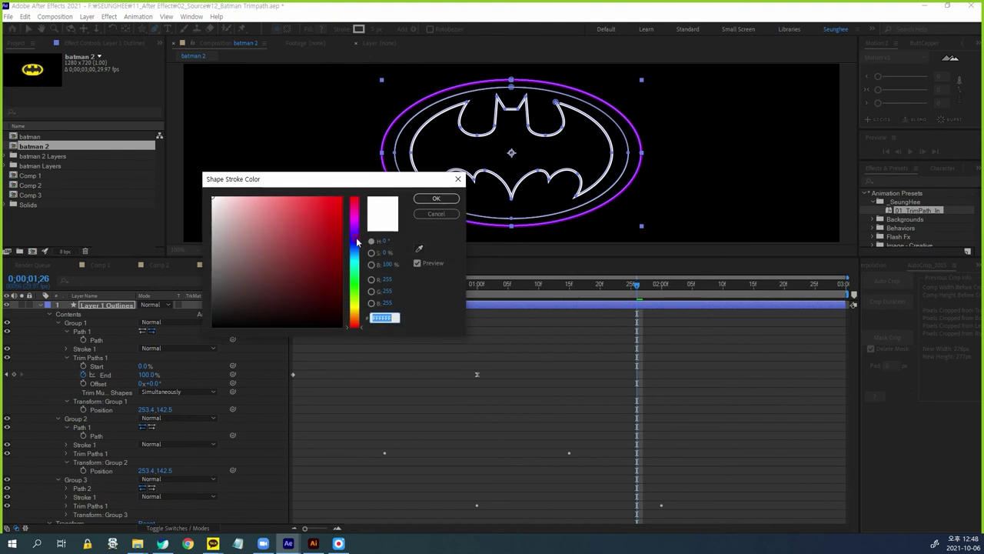
left_click_drag(356, 305, 351, 254)
left_click(342, 198)
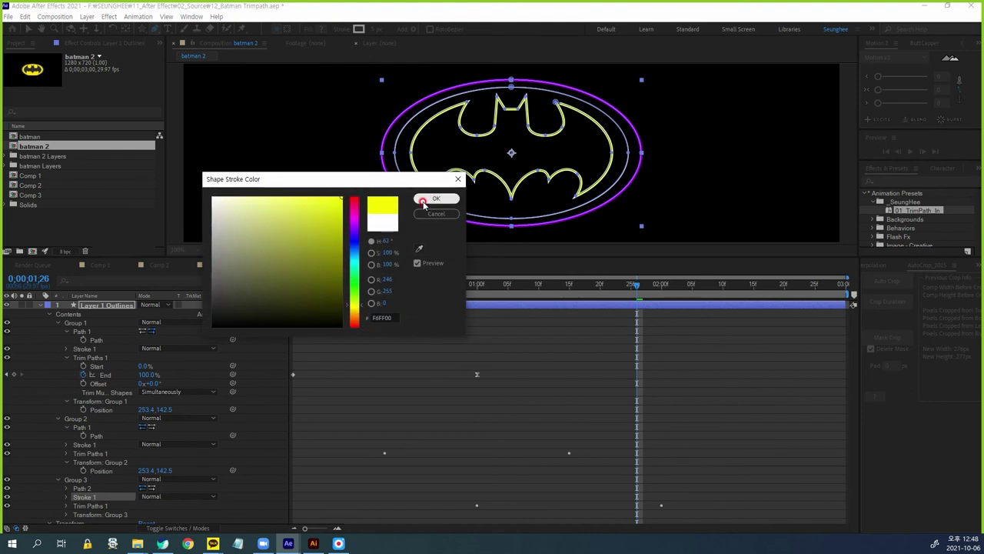
left_click(436, 199)
Step: Preview the staggered line animation from the start and examine where the bat outline begins drawing at 0;00;01;08
left_click(584, 288)
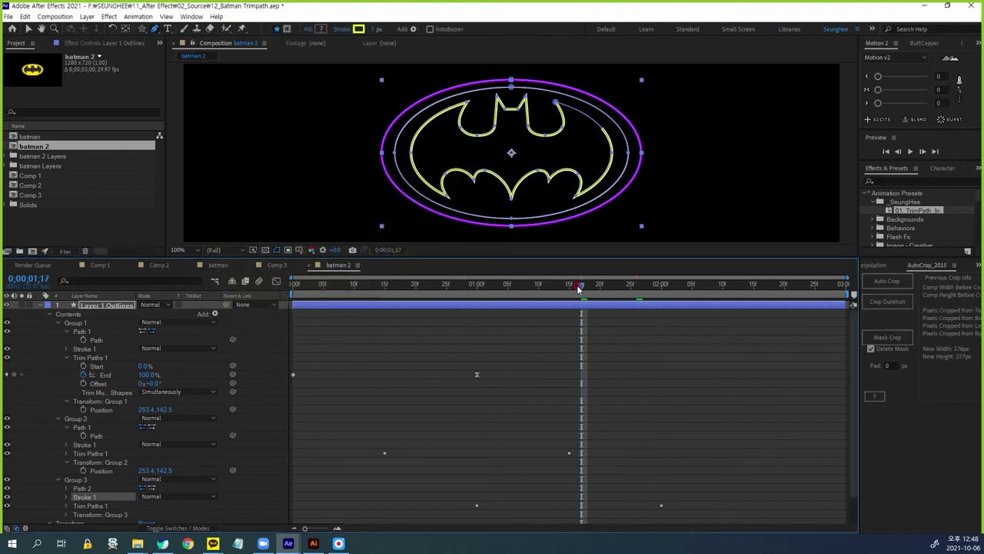
key("Home")
key("space")
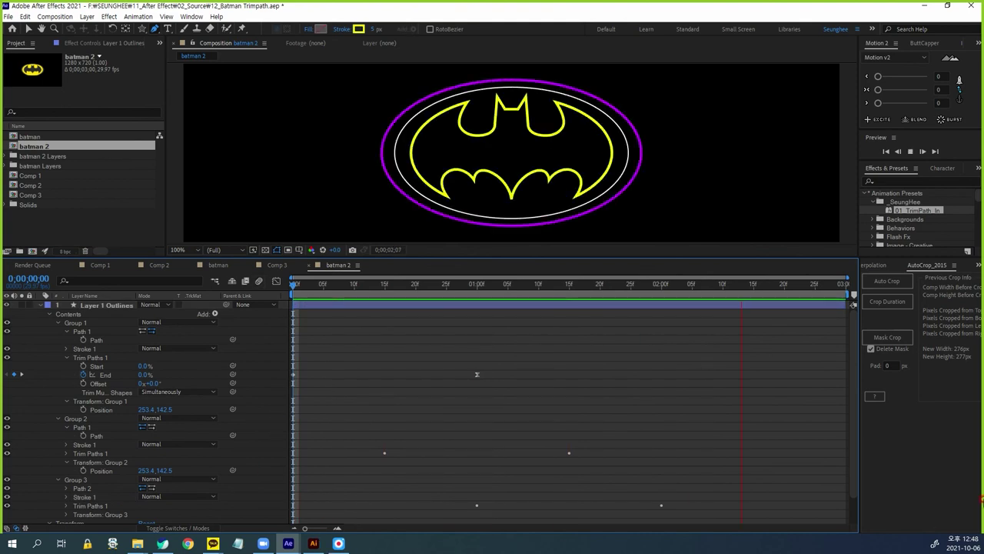
left_click(539, 294)
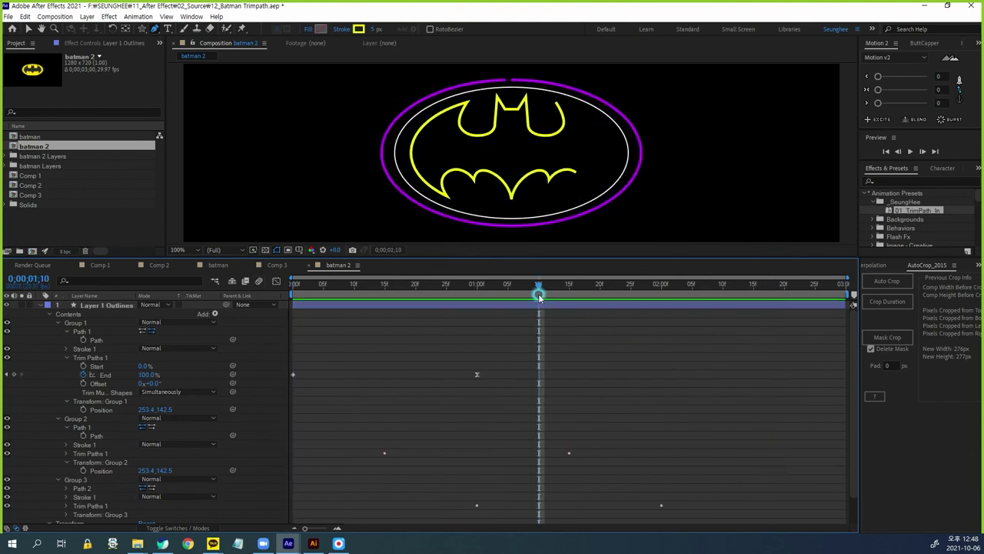
left_click_drag(540, 294, 527, 289)
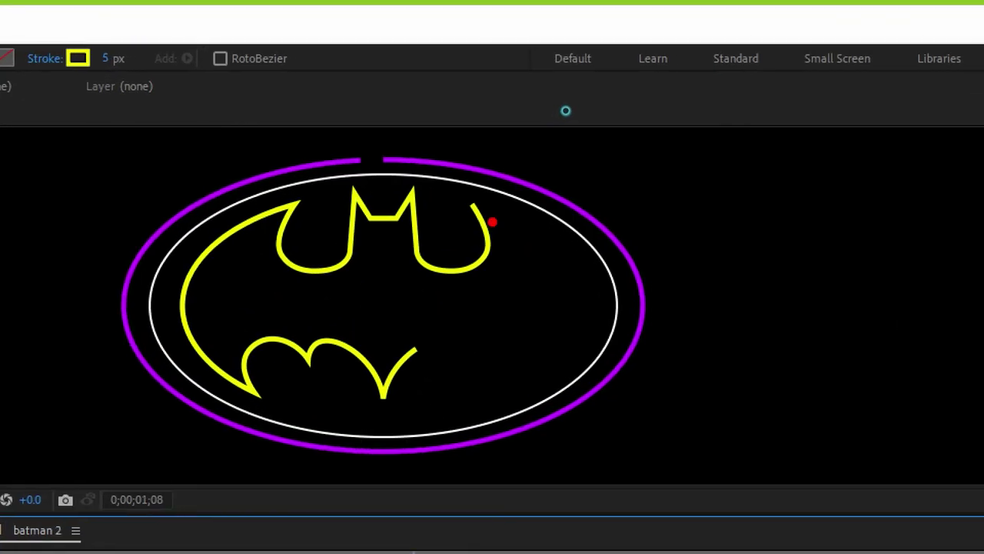
mouse_move(493, 222)
left_mouse_down()
mouse_move(475, 189)
mouse_move(481, 213)
left_mouse_up()
key("Escape")
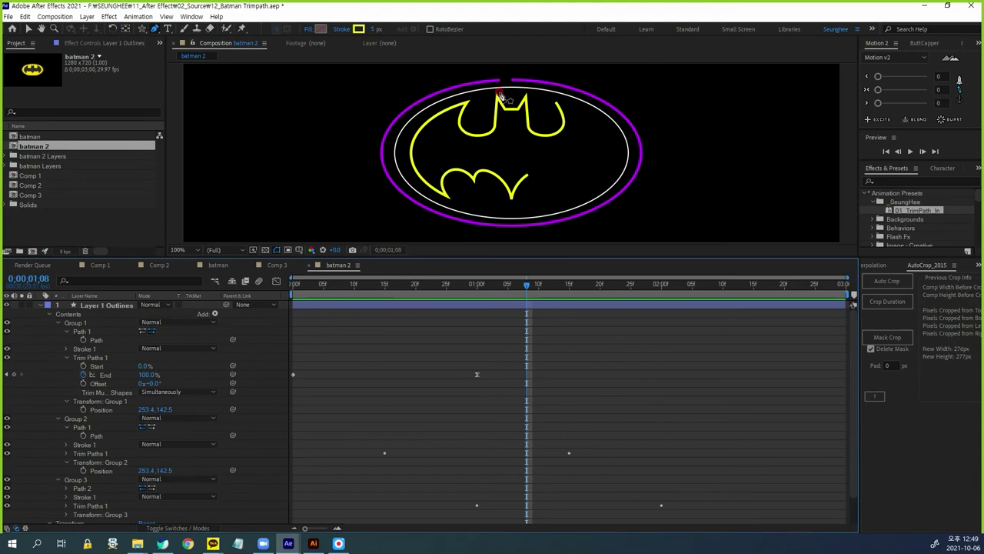
Step: Set the tip of the bat's left ear as the first vertex of Group 3's Path 2
scroll(525, 106, "up", 1)
key("space")
left_click_drag(516, 109, 532, 234)
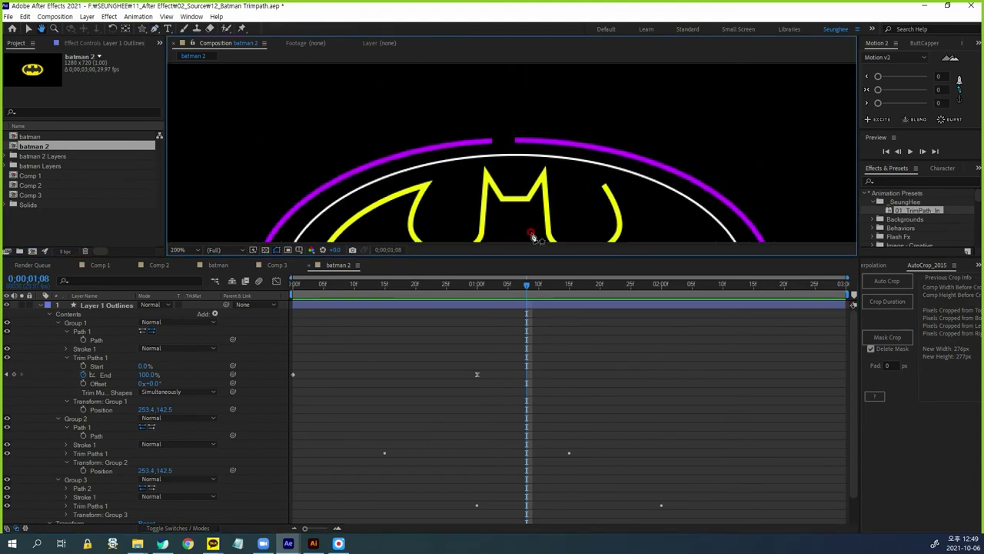
scroll(532, 237, "up", 1)
left_click(80, 488)
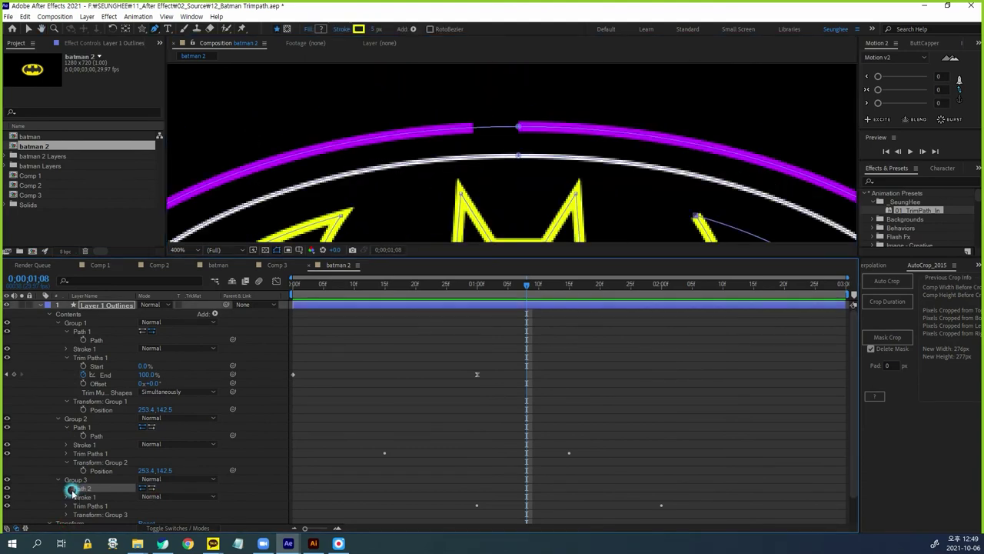
left_click(66, 488)
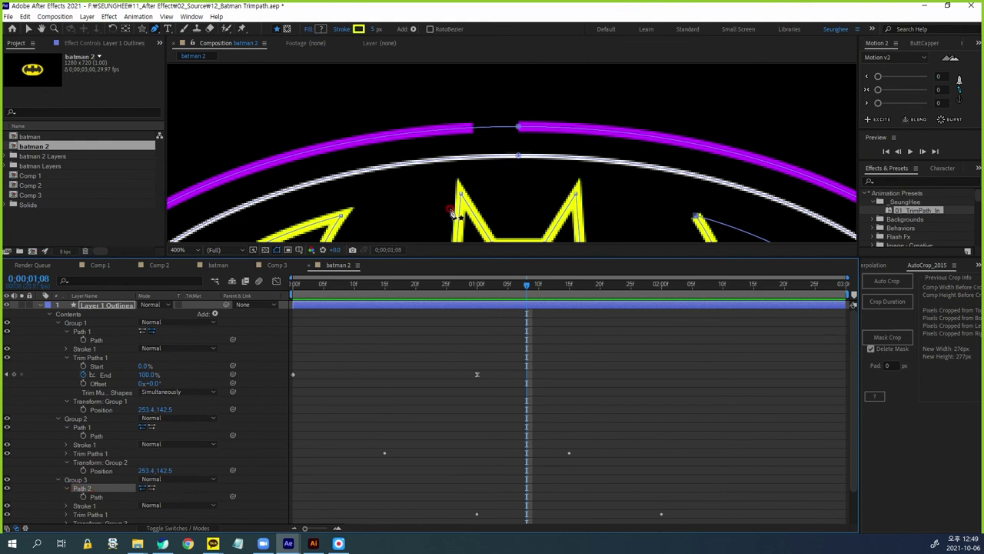
key("v")
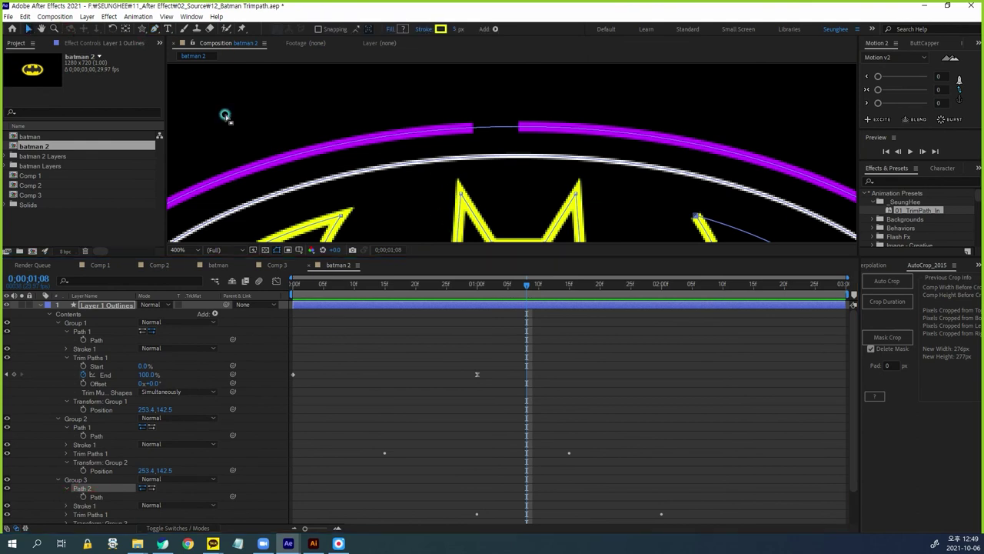
left_click(460, 194)
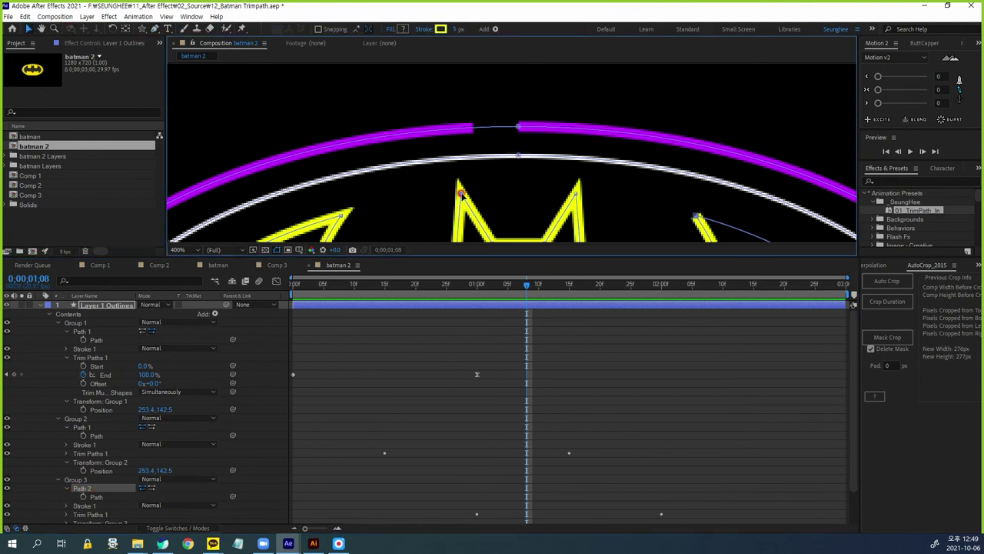
right_click(462, 194)
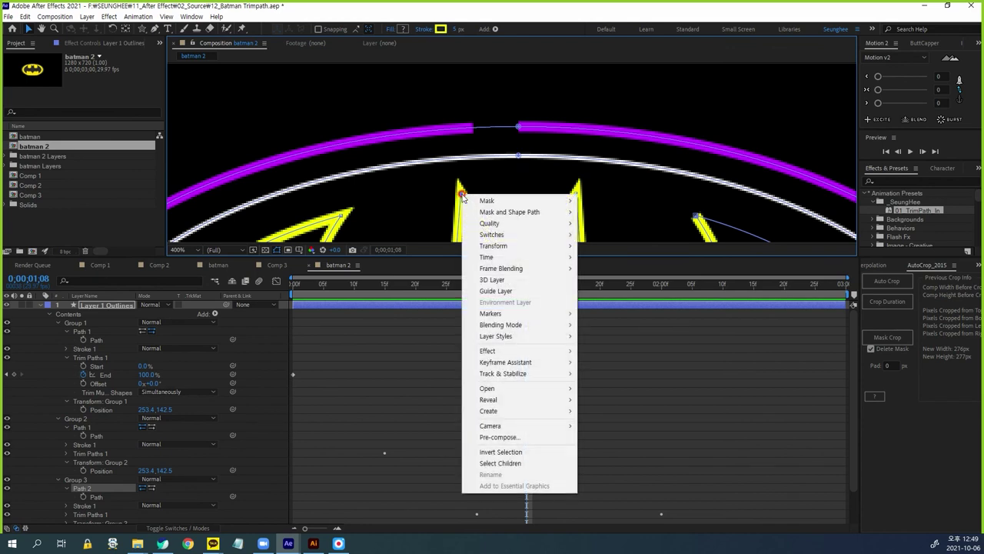
mouse_move(497, 215)
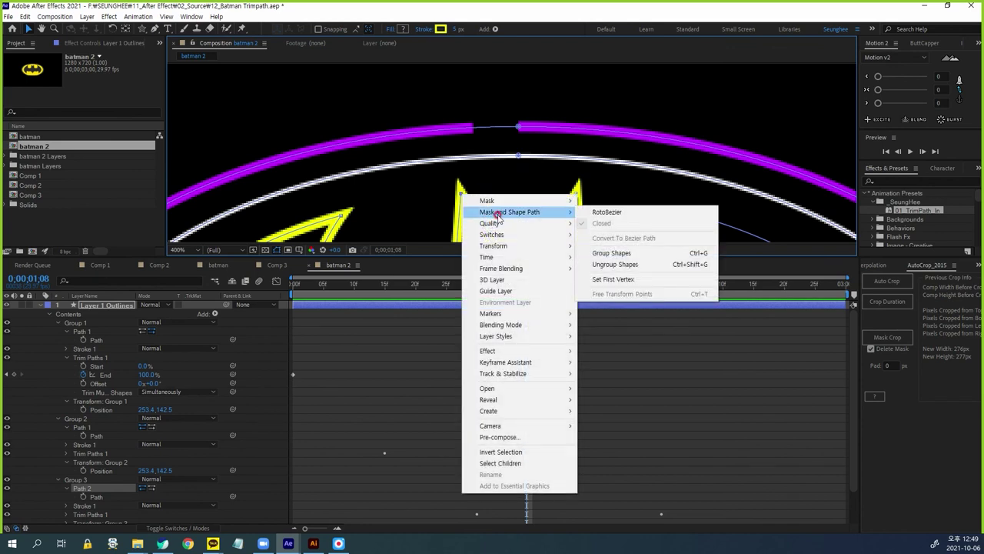
left_click(627, 280)
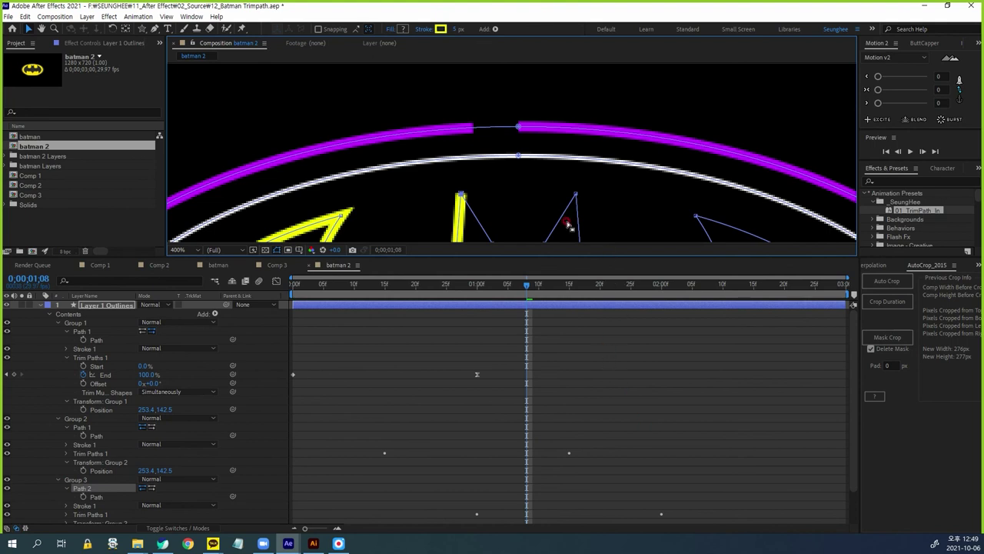
Step: Preview the bat outline's line drawing from 0;00;01;00
scroll(585, 154, "down", 3)
left_click_drag(527, 285, 477, 284)
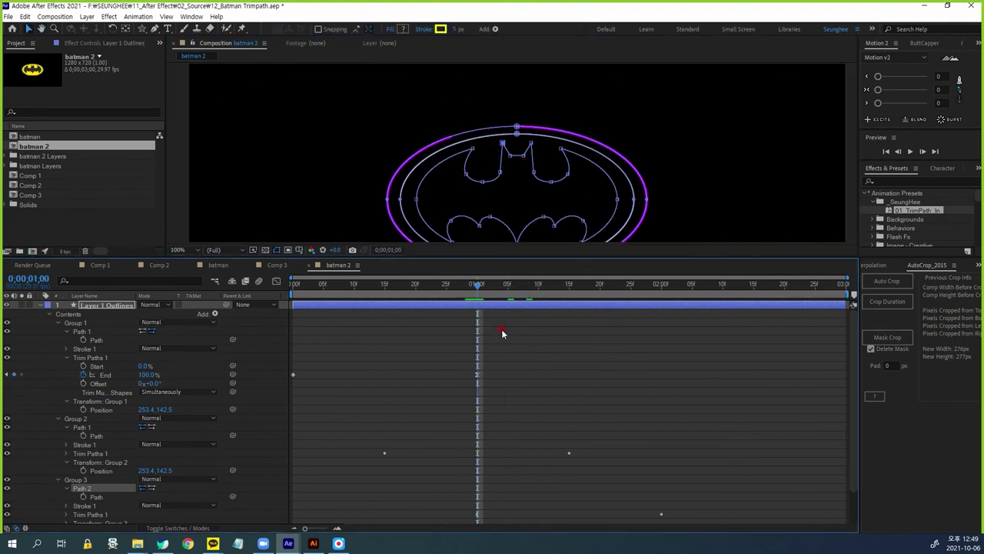
key("space")
key("space")
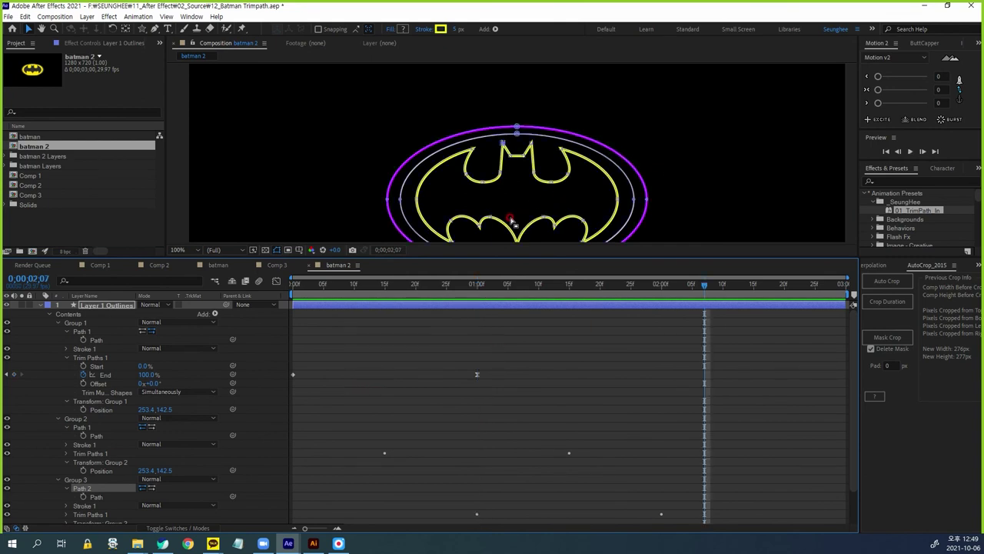
Step: Switch to Illustrator to view the original Batman logo, return to the batman 2 composition in After Effects, and clear the selection
left_click(313, 543)
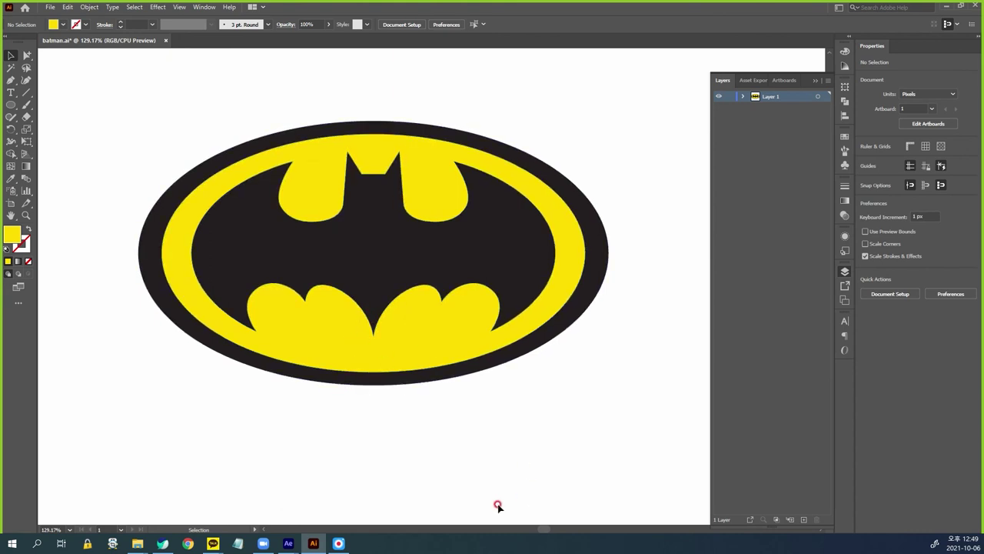
mouse_move(290, 545)
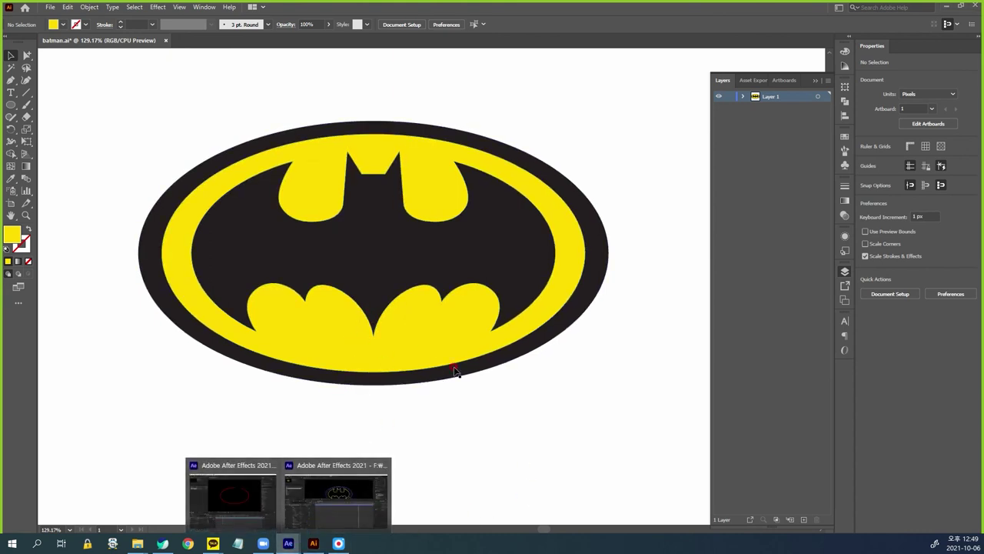
left_click(331, 500)
left_click(572, 366)
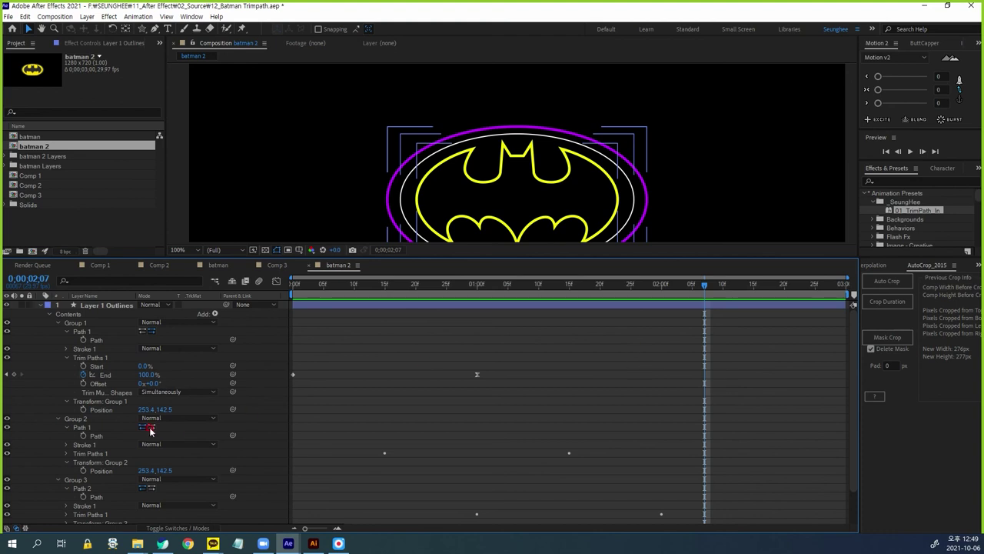
left_click_drag(579, 166, 593, 121)
left_click(608, 328)
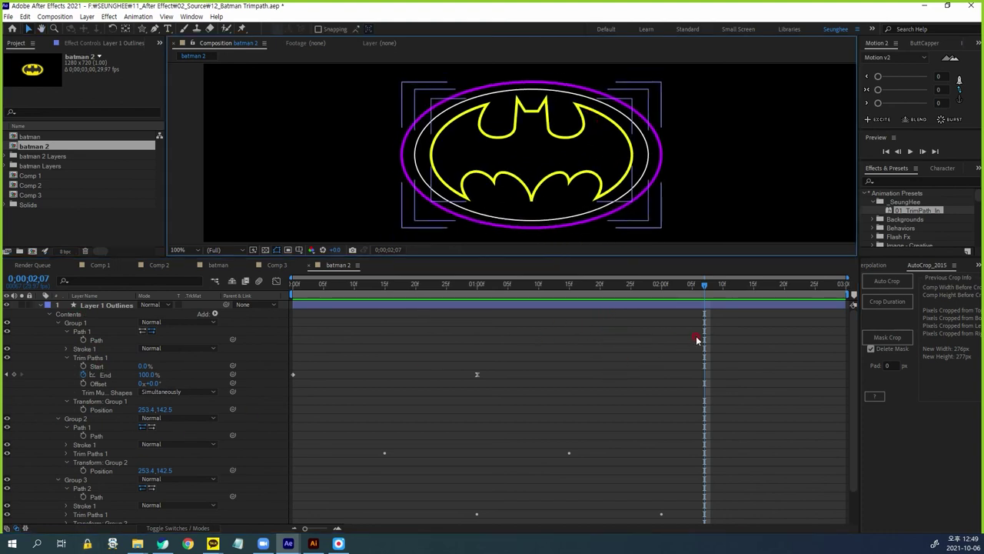
key("F2")
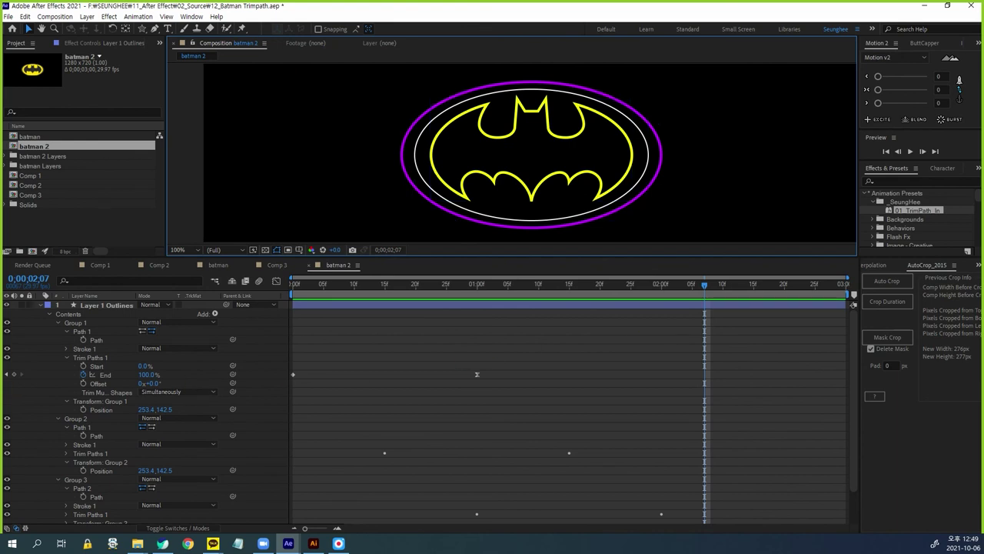